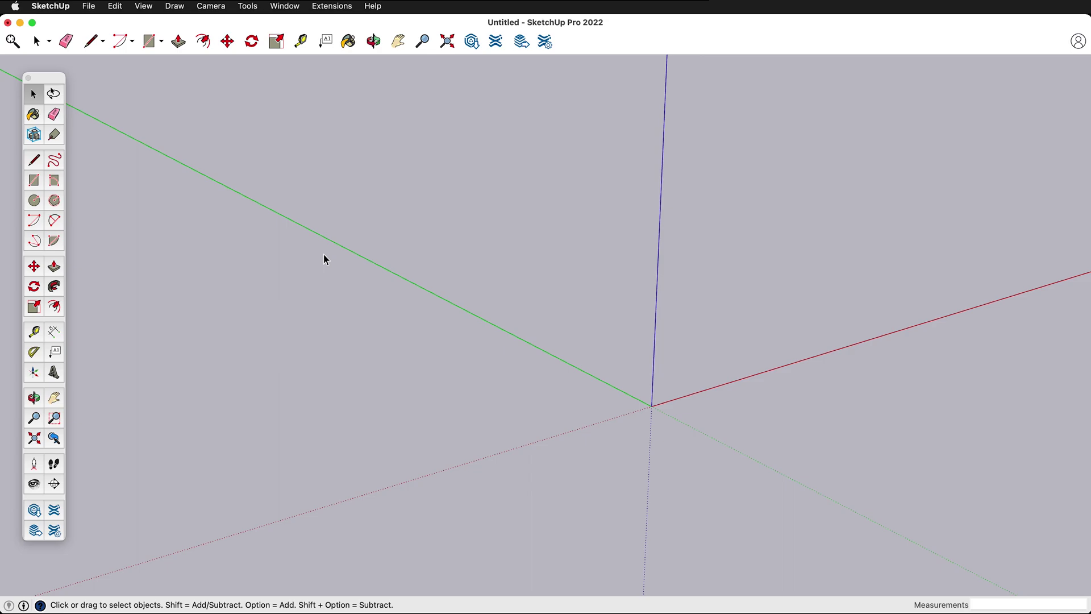
Draw a ground rectangle about 320' by 205' around the origin and extrude it about 133' upward
{"action": "left_click", "coordinate": [34, 180]}
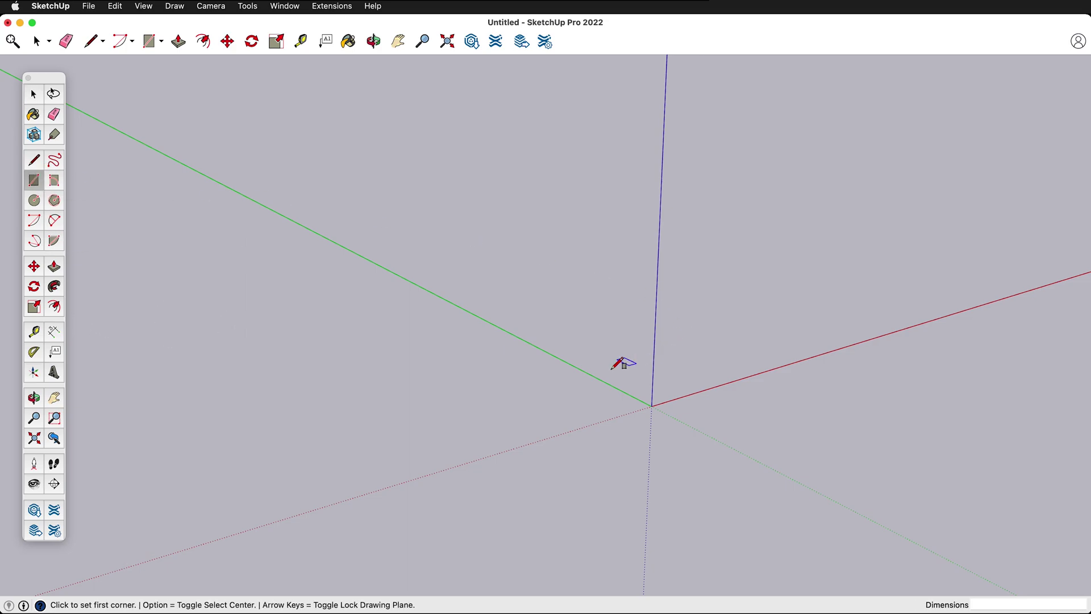
{"action": "left_click", "coordinate": [496, 388]}
{"action": "left_click", "coordinate": [816, 368]}
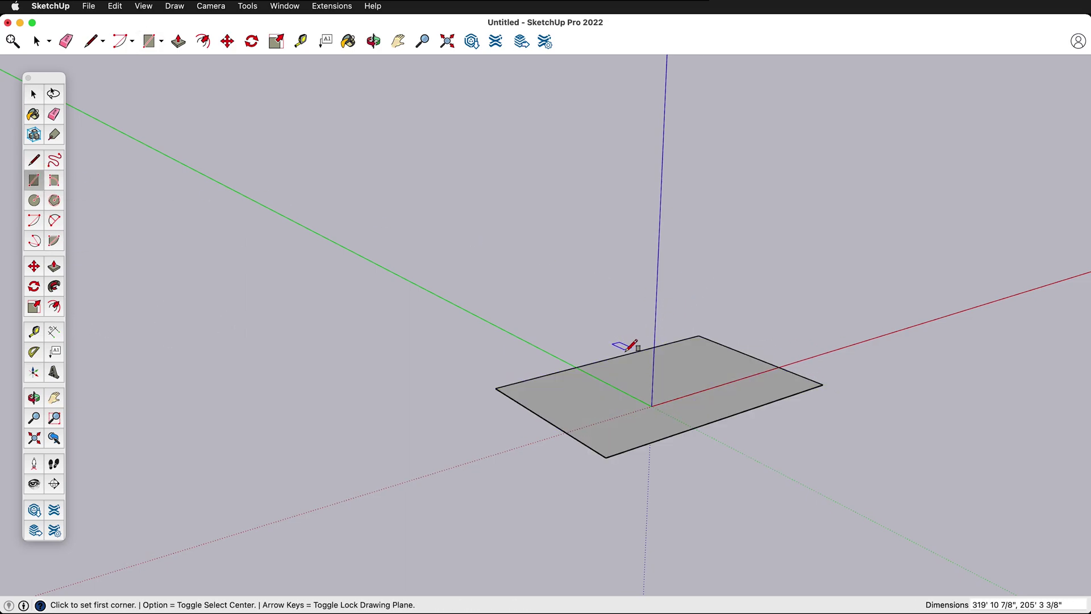
{"action": "key", "text": "p"}
{"action": "left_click", "coordinate": [616, 418]}
{"action": "left_click", "coordinate": [610, 300]}
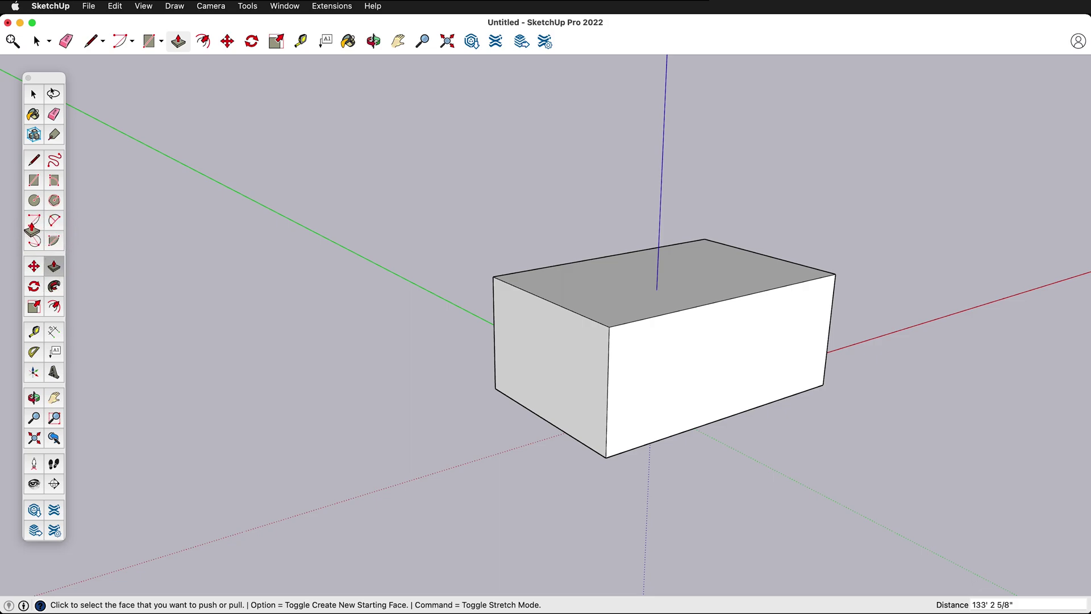
Draw a two-point arc bulging outward between the bottom corners of the box's short side and extrude the enclosed face about 46' upward
{"action": "left_click", "coordinate": [54, 220]}
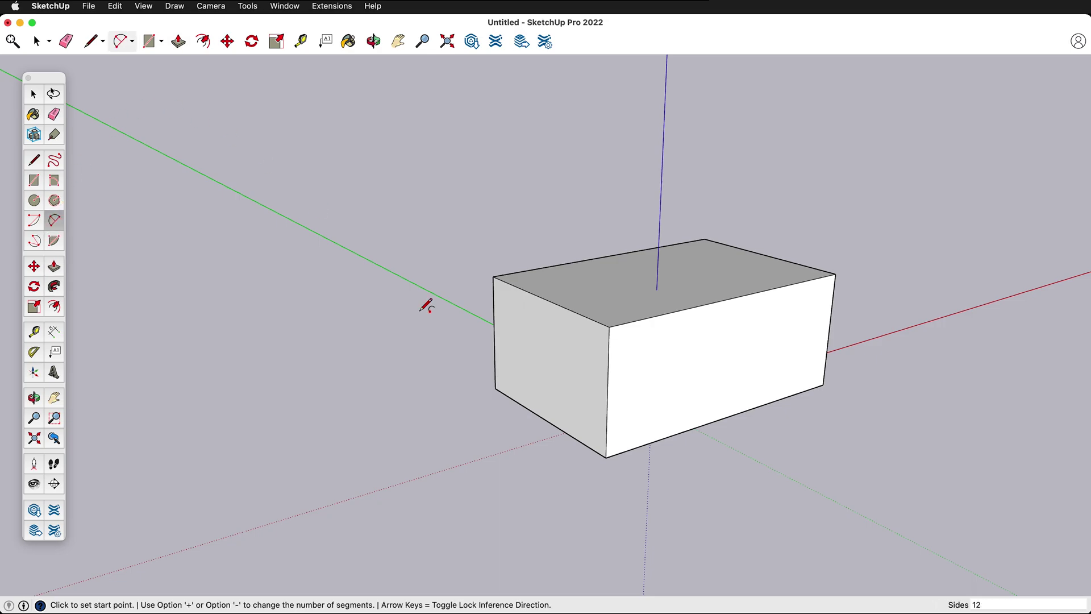
{"action": "left_click", "coordinate": [606, 456]}
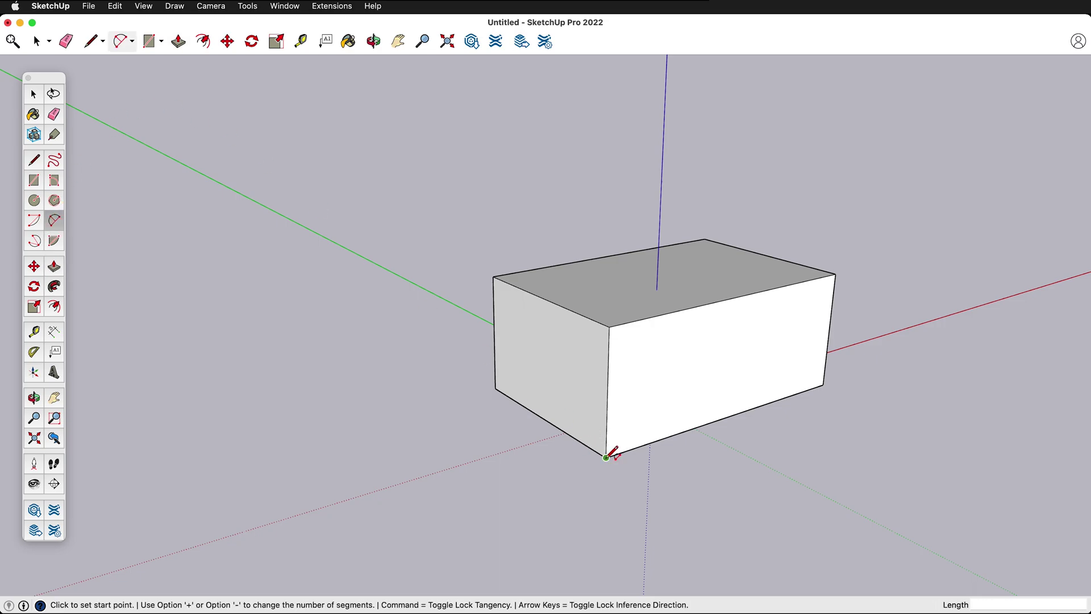
{"action": "left_click", "coordinate": [496, 388]}
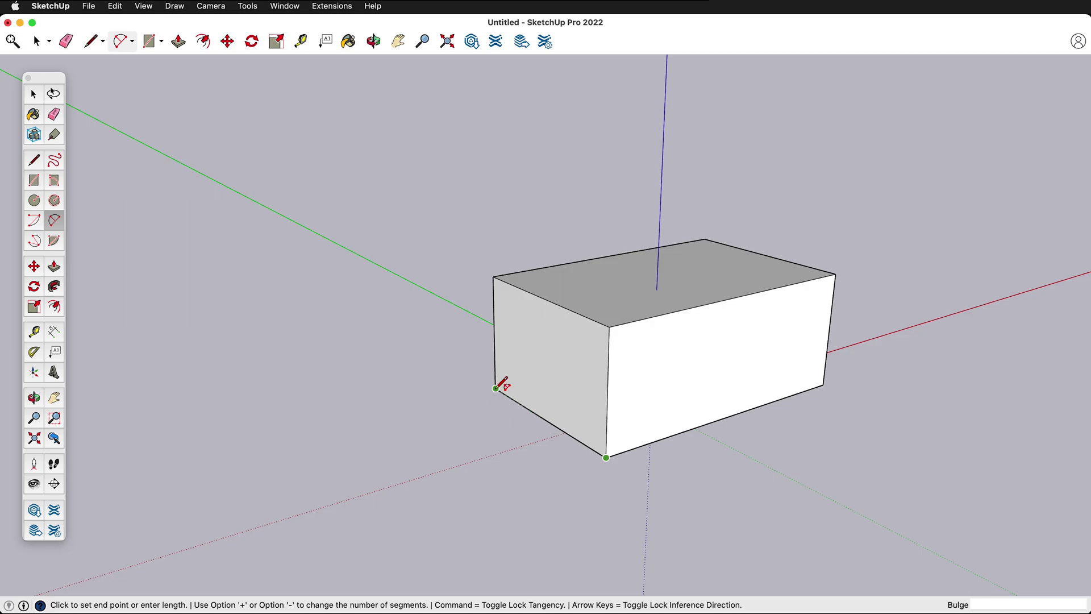
{"action": "left_click", "coordinate": [407, 423]}
{"action": "key", "text": "p"}
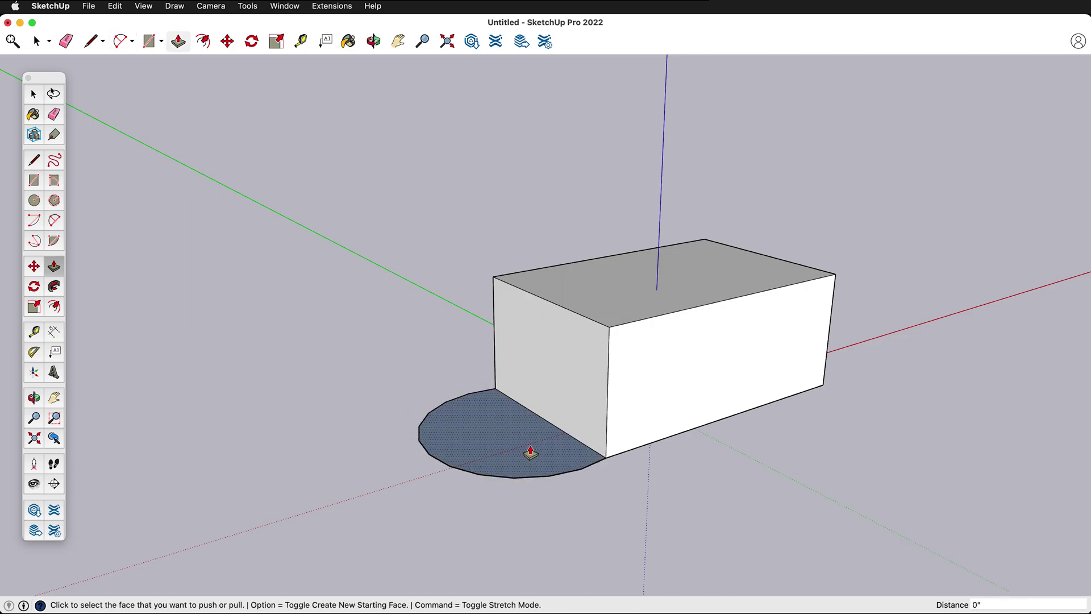
{"action": "left_click", "coordinate": [526, 453]}
{"action": "left_click", "coordinate": [526, 413]}
Draw a horizontal arc of about 127° centred on the box's top corner, starting on the short top edge and sweeping past the long edge
{"action": "middle_click_drag", "start_coordinate": [665, 394], "coordinate": [315, 461]}
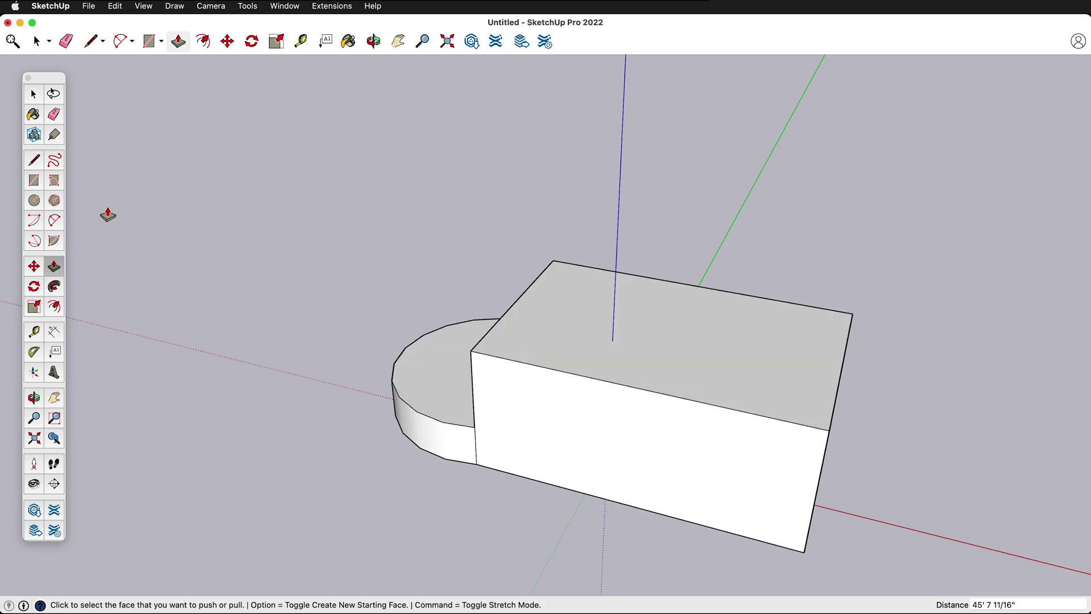
{"action": "left_click", "coordinate": [34, 220]}
{"action": "middle_click_drag", "start_coordinate": [739, 370], "coordinate": [864, 353]}
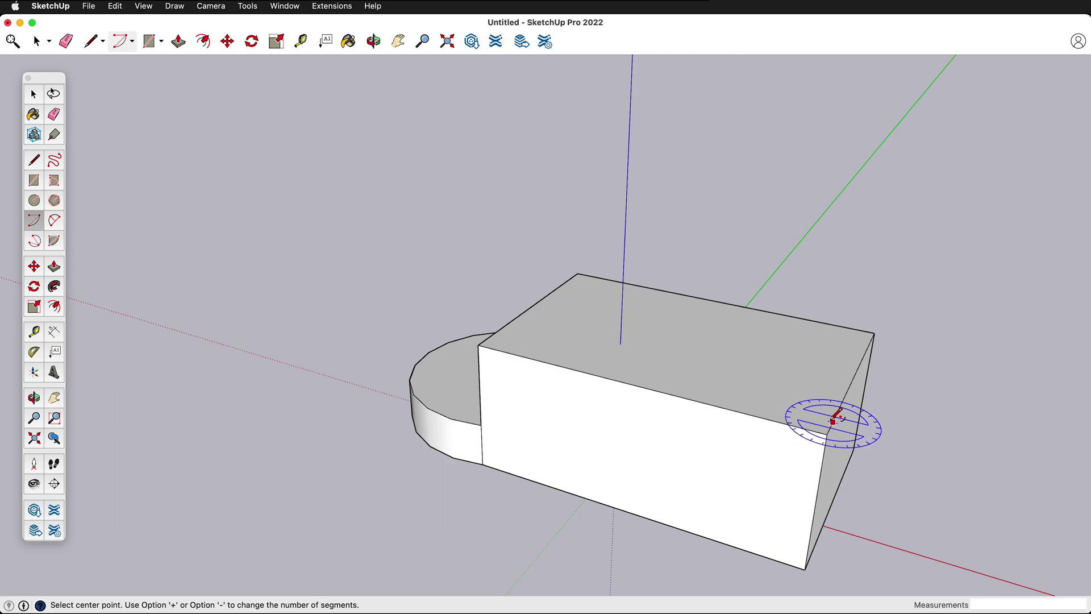
{"action": "middle_click_drag", "start_coordinate": [824, 453], "coordinate": [725, 505]}
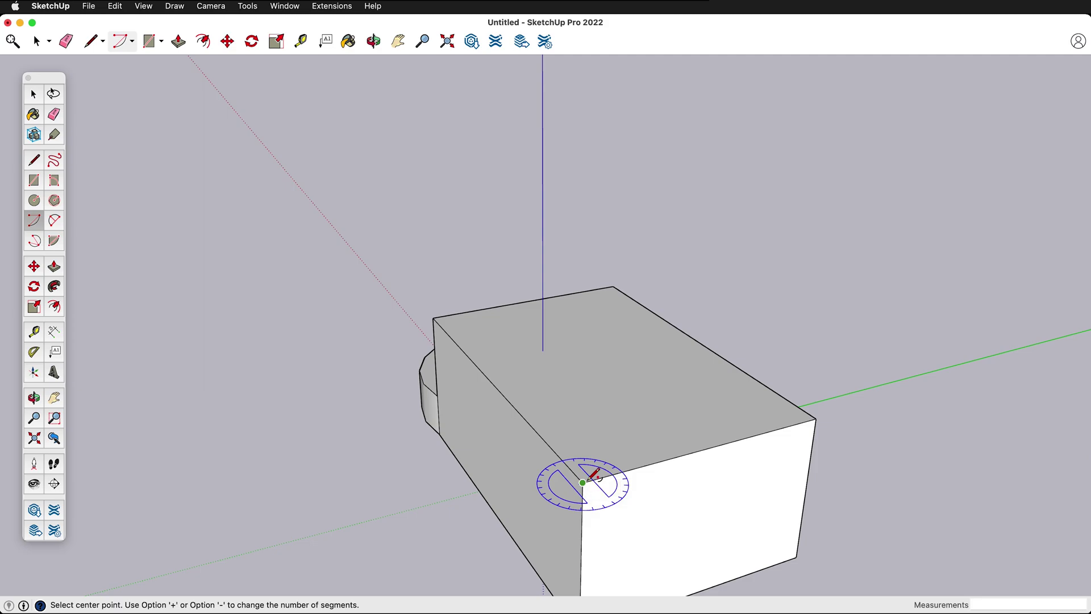
{"action": "key", "text": "Left"}
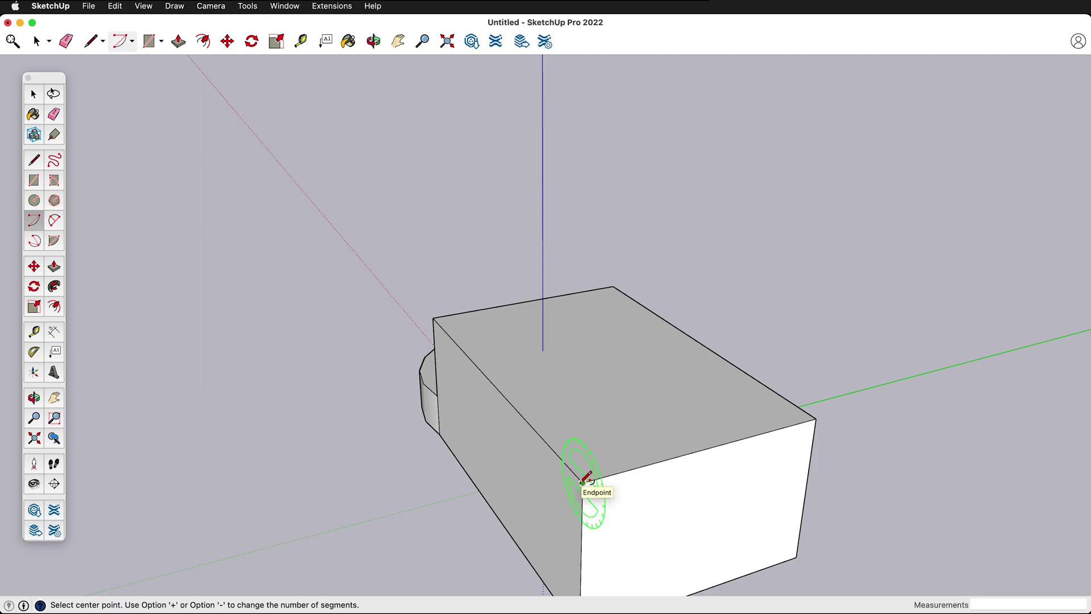
{"action": "key", "text": "Right"}
{"action": "key", "text": "Up"}
{"action": "left_click", "coordinate": [582, 481]}
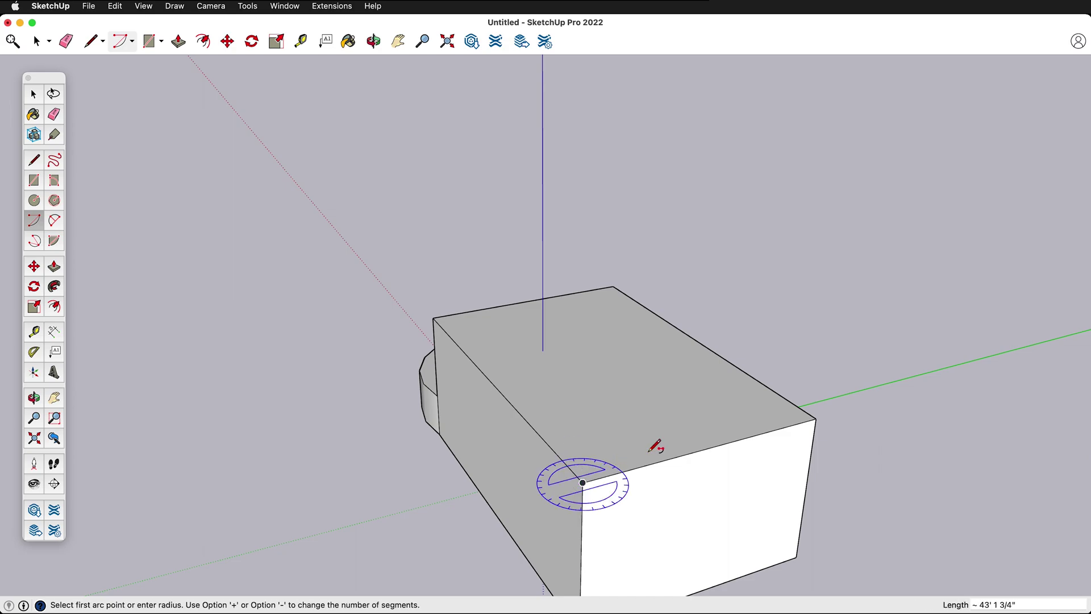
{"action": "left_click", "coordinate": [789, 426]}
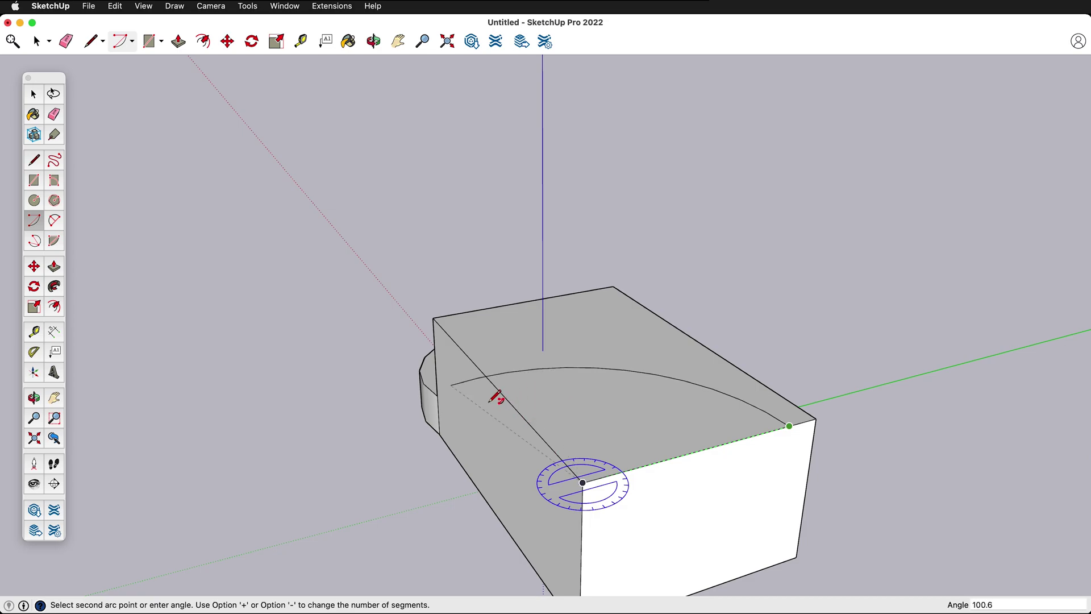
{"action": "left_click", "coordinate": [373, 422]}
Delete both parts of the arc, the piece running past the box and the piece across its top face
{"action": "scroll", "coordinate": [503, 370], "scroll_direction": "up", "scroll_amount": 5}
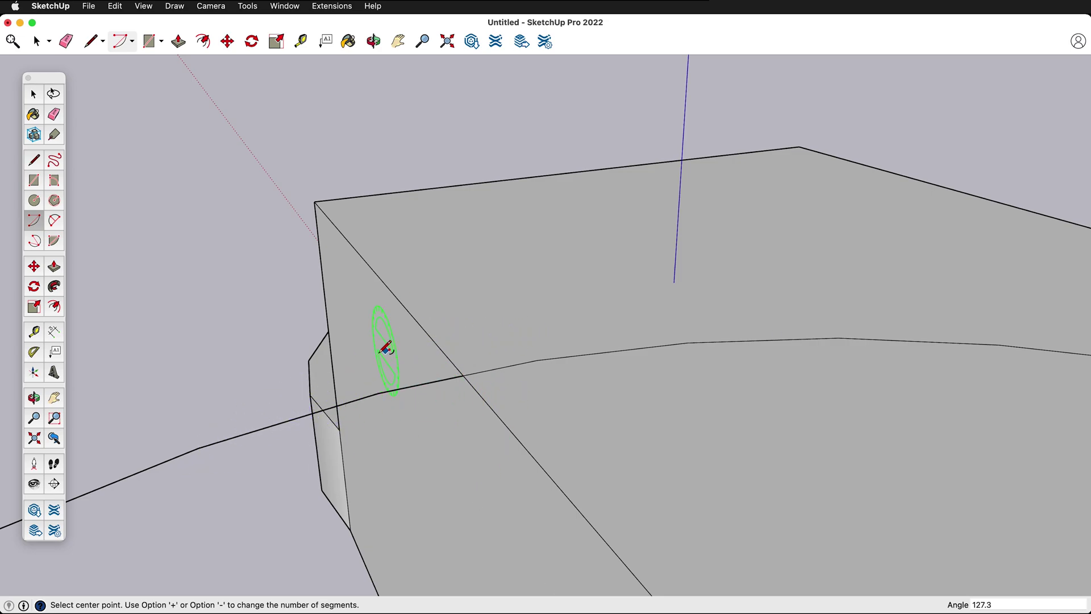
{"action": "scroll", "coordinate": [419, 407], "scroll_direction": "up", "scroll_amount": 2}
{"action": "scroll", "coordinate": [419, 408], "scroll_direction": "down", "scroll_amount": 2}
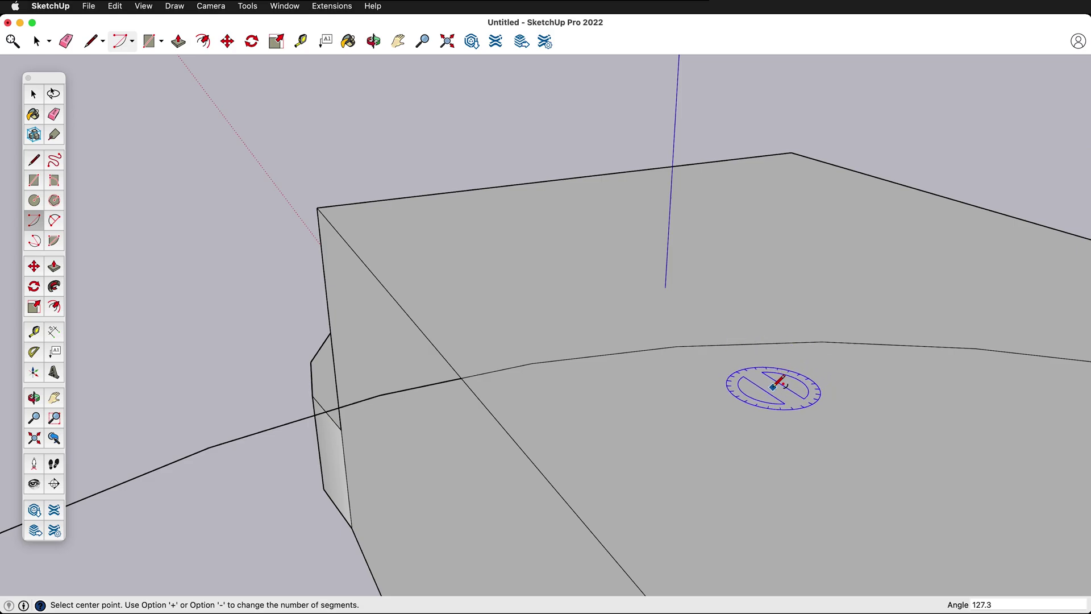
{"action": "key", "text": "space"}
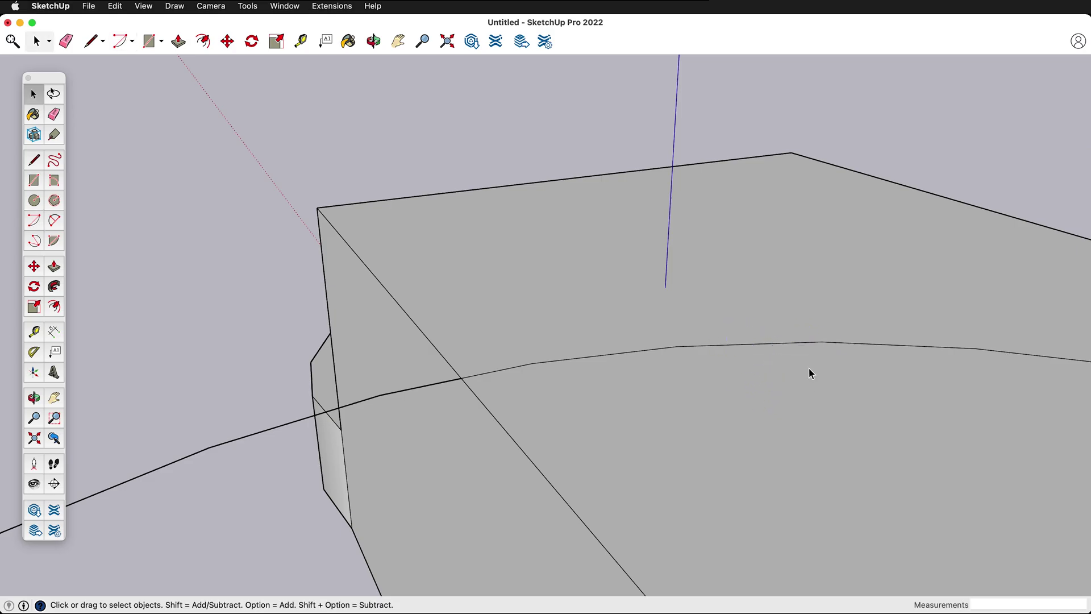
{"action": "left_click", "coordinate": [810, 343]}
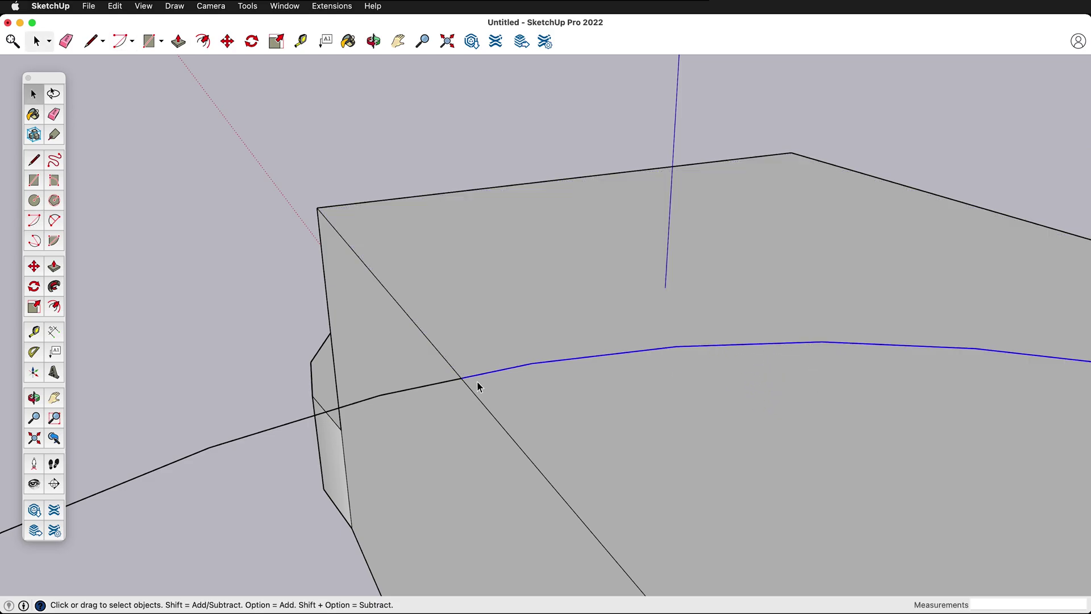
{"action": "scroll", "coordinate": [483, 379], "scroll_direction": "up", "scroll_amount": 2}
{"action": "scroll", "coordinate": [486, 377], "scroll_direction": "down", "scroll_amount": 4}
{"action": "scroll", "coordinate": [734, 393], "scroll_direction": "down", "scroll_amount": 3}
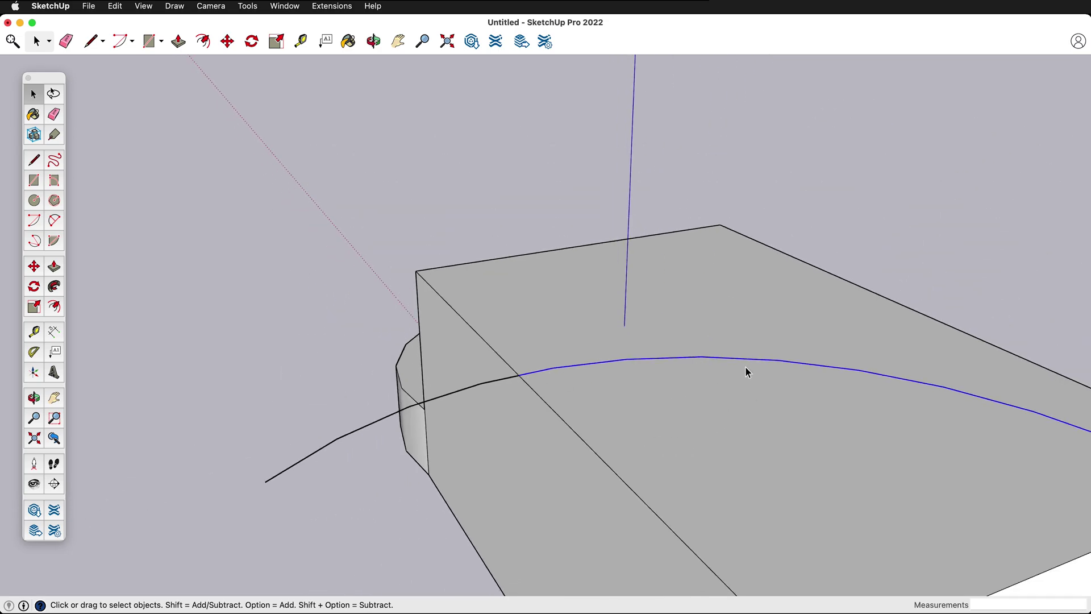
{"action": "left_click", "coordinate": [503, 385]}
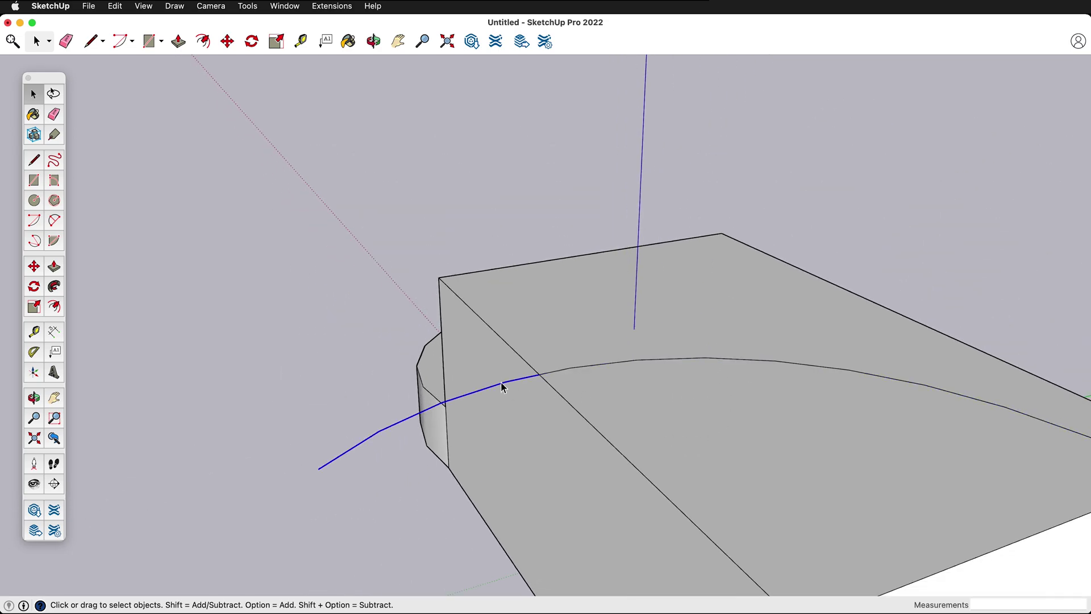
{"action": "key", "text": "Delete"}
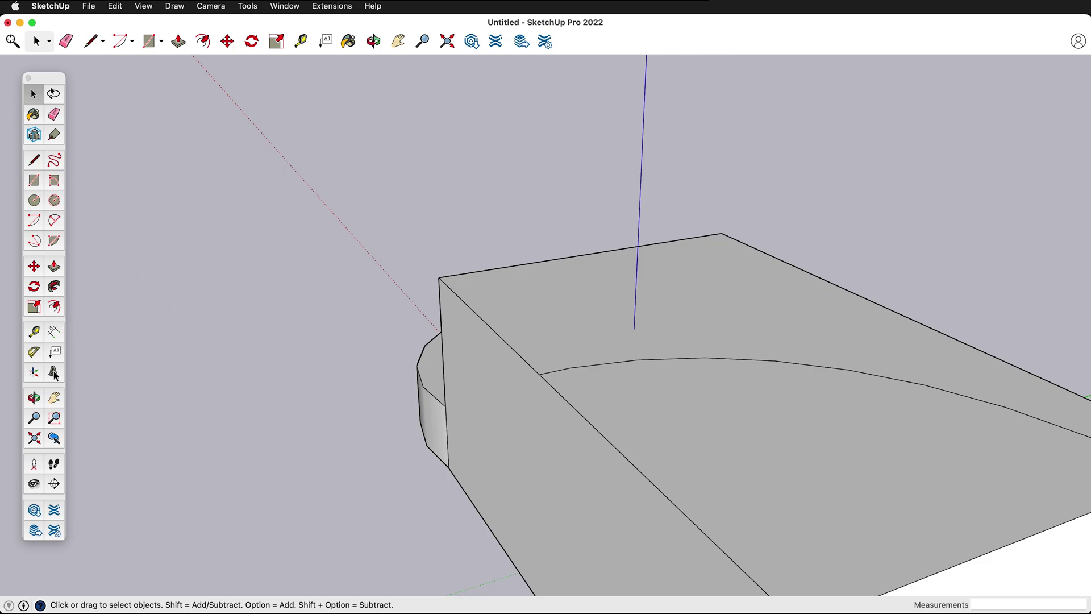
{"action": "left_click", "coordinate": [53, 118]}
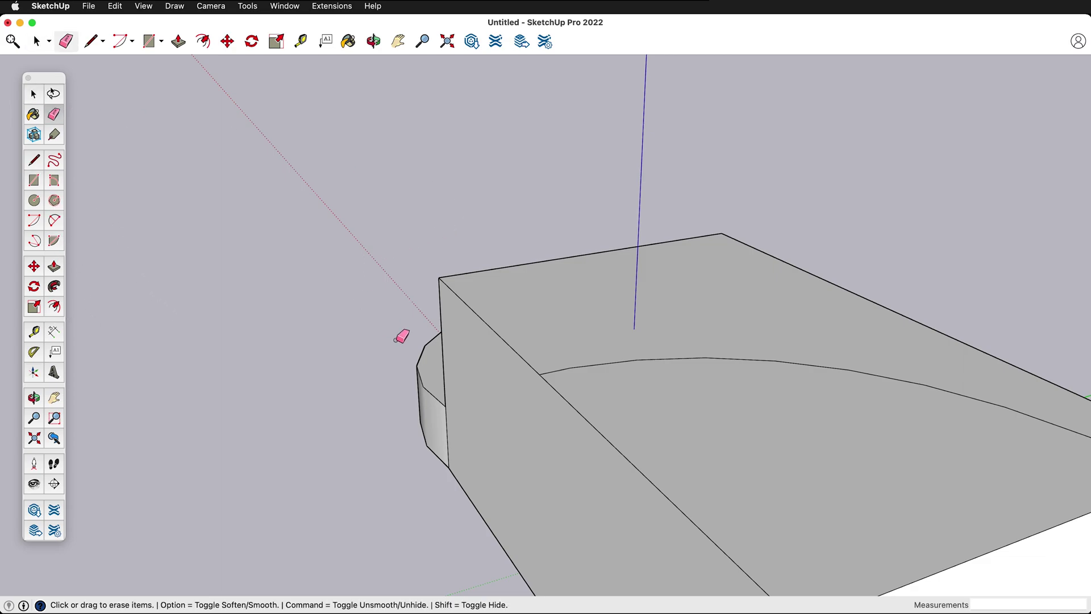
{"action": "left_click", "coordinate": [813, 366]}
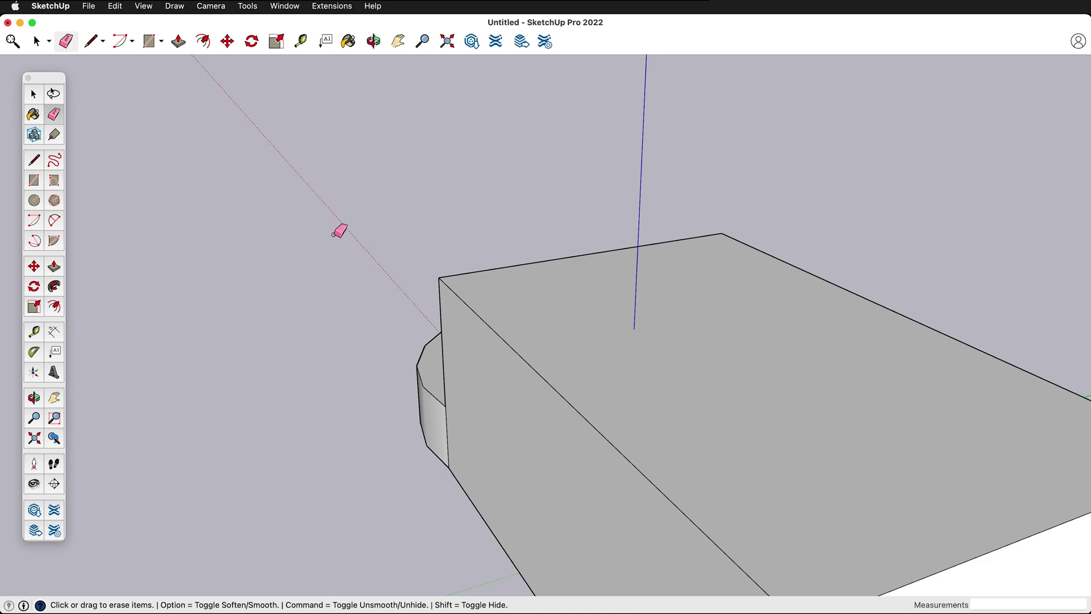
Erase the box's long top edge and the edge where the rounded extension's top meets the box wall
{"action": "scroll", "coordinate": [416, 215], "scroll_direction": "down", "scroll_amount": 2}
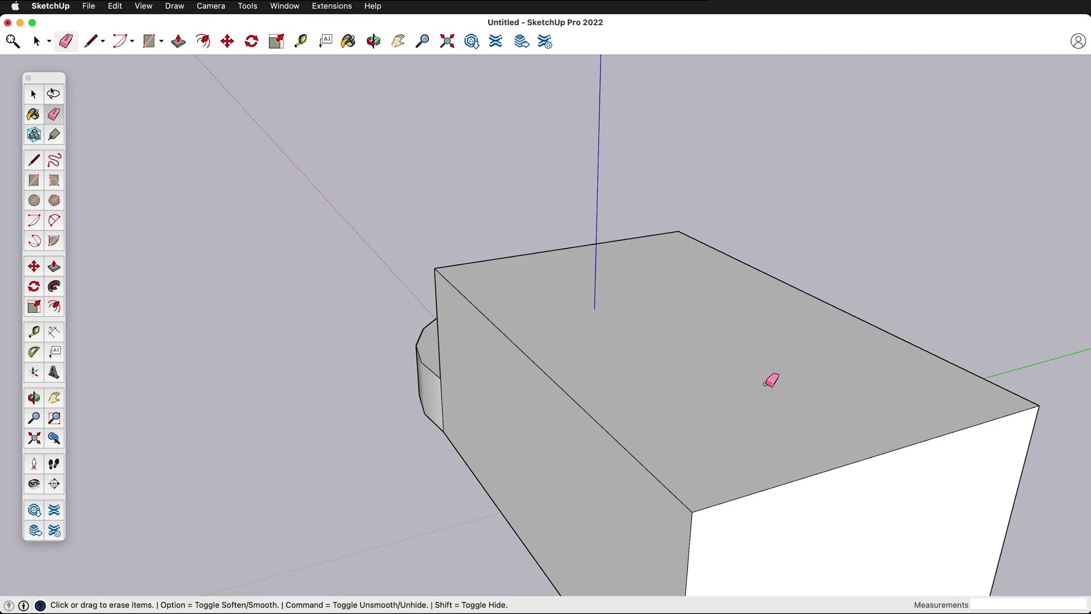
{"action": "left_click", "coordinate": [653, 475]}
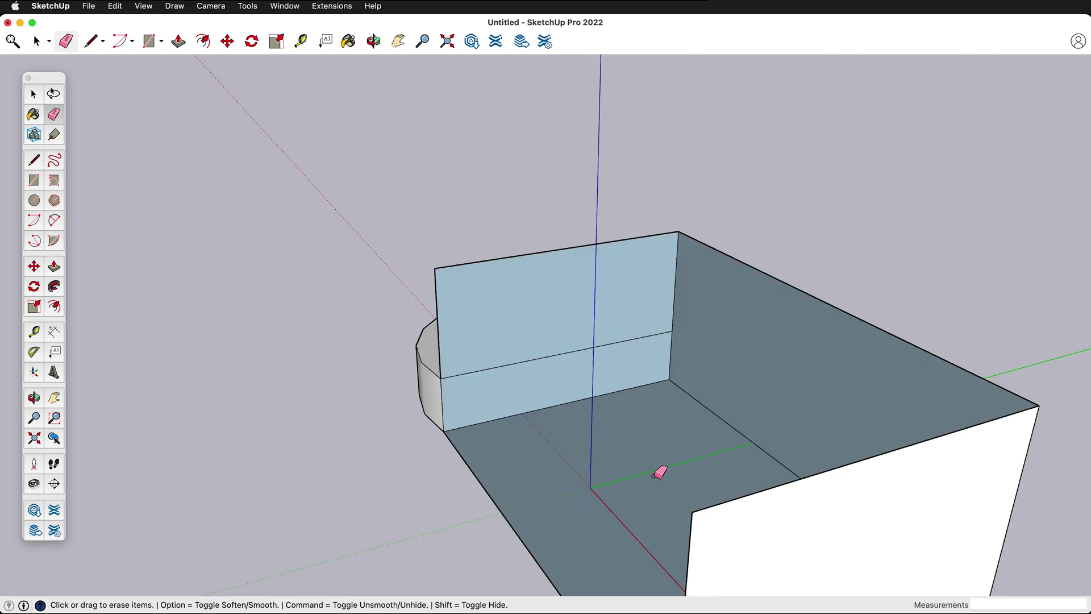
{"action": "key", "text": "o"}
{"action": "mouse_move", "coordinate": [534, 394]}
{"action": "left_mouse_down"}
{"action": "mouse_move", "coordinate": [555, 409]}
{"action": "mouse_move", "coordinate": [757, 380]}
{"action": "mouse_move", "coordinate": [818, 333]}
{"action": "mouse_move", "coordinate": [901, 329]}
{"action": "mouse_move", "coordinate": [755, 352]}
{"action": "left_mouse_up"}
{"action": "key", "text": "e"}
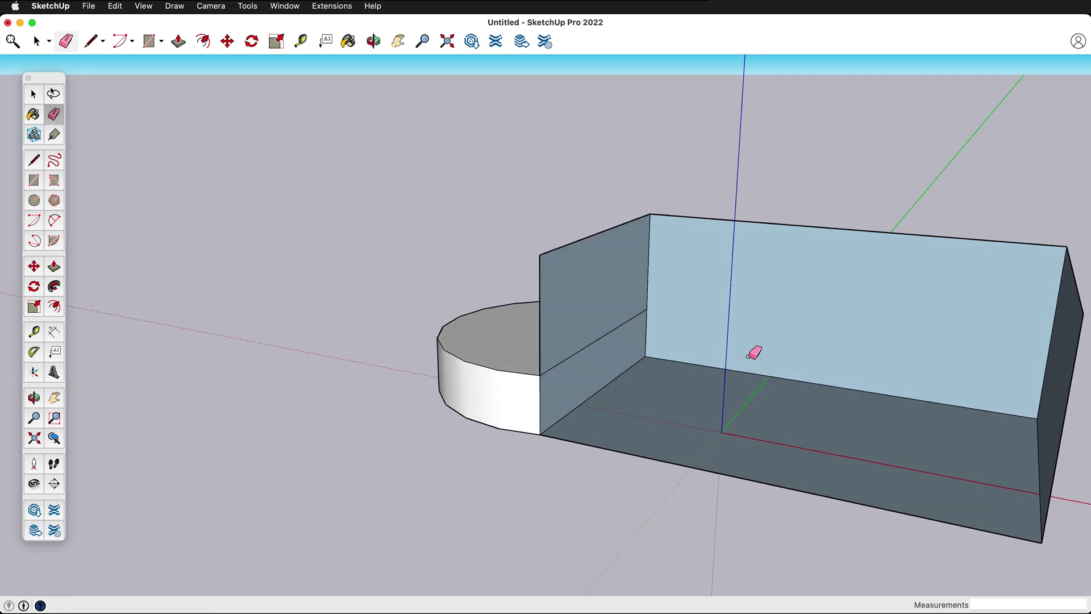
{"action": "left_click", "coordinate": [585, 350]}
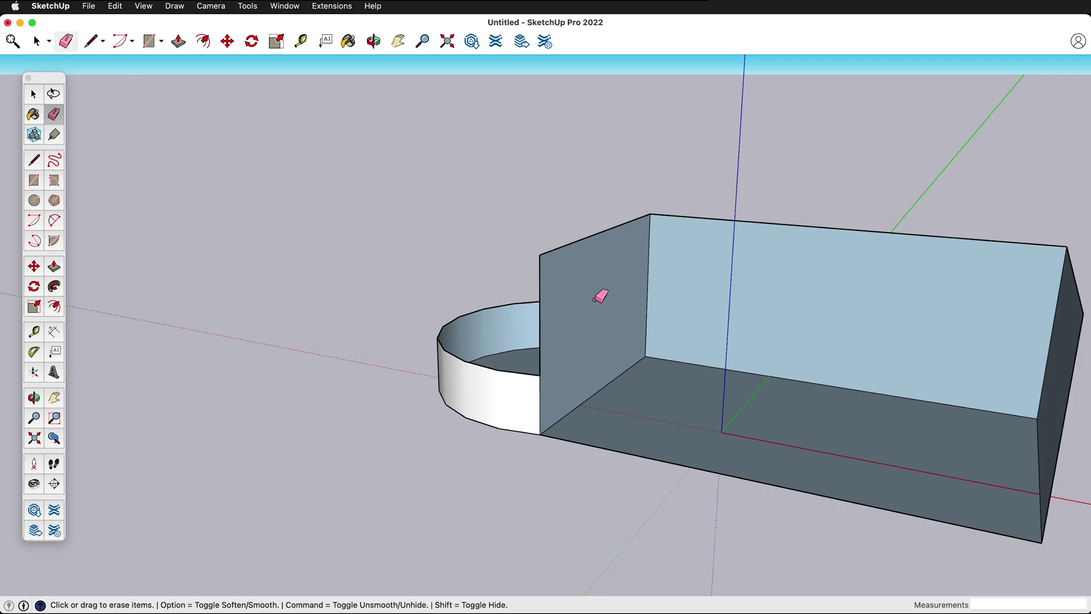
Redraw the erased edges of the rounded extension and the box with lines between their corner endpoints to rebuild the missing faces
{"action": "middle_click_drag", "start_coordinate": [426, 419], "coordinate": [653, 443]}
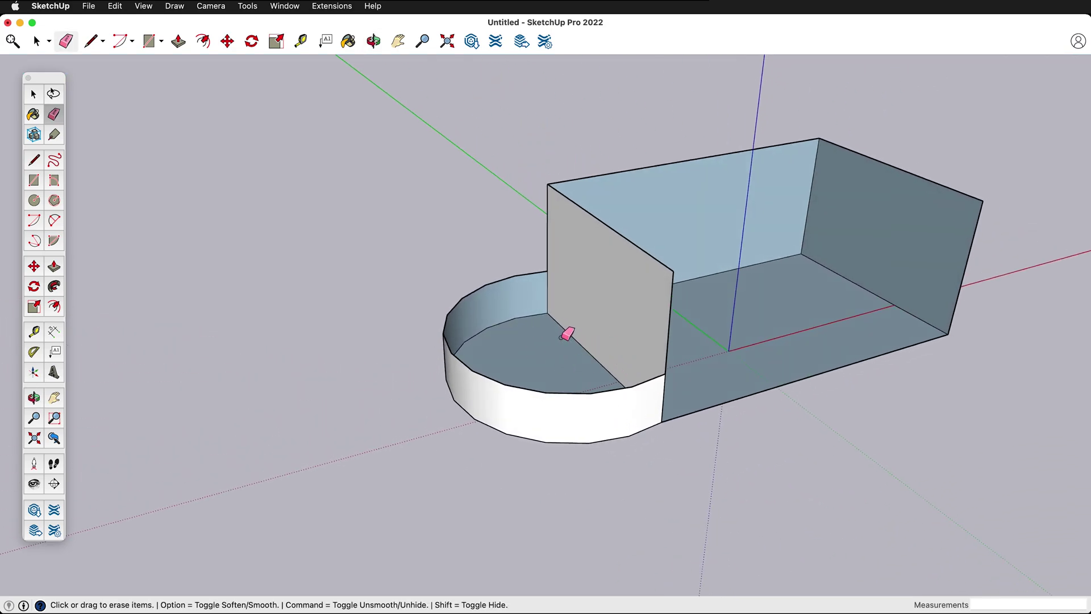
{"action": "key", "text": "l"}
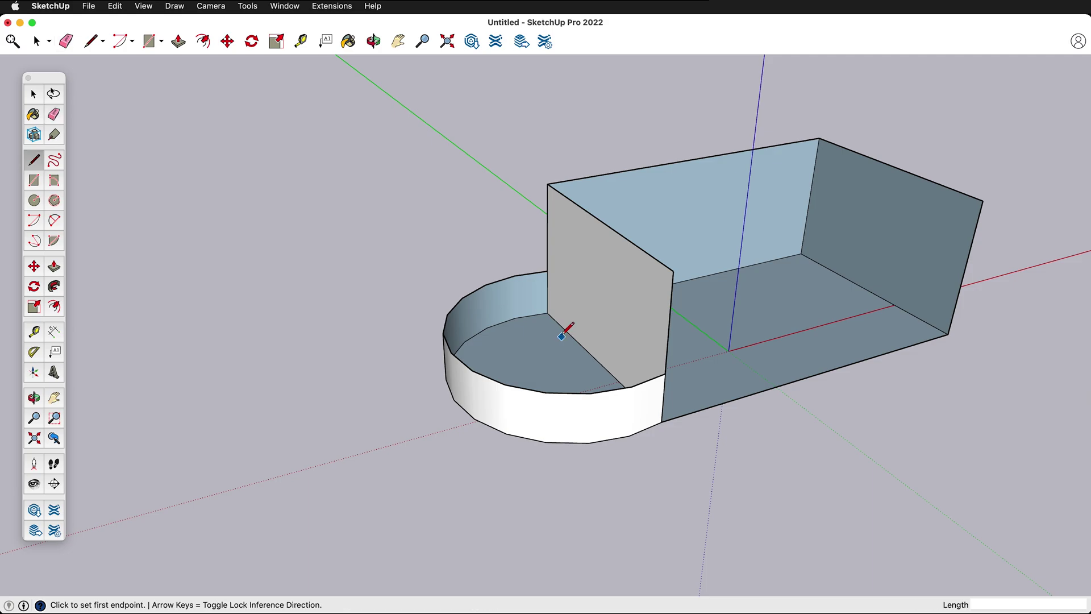
{"action": "left_click", "coordinate": [547, 271]}
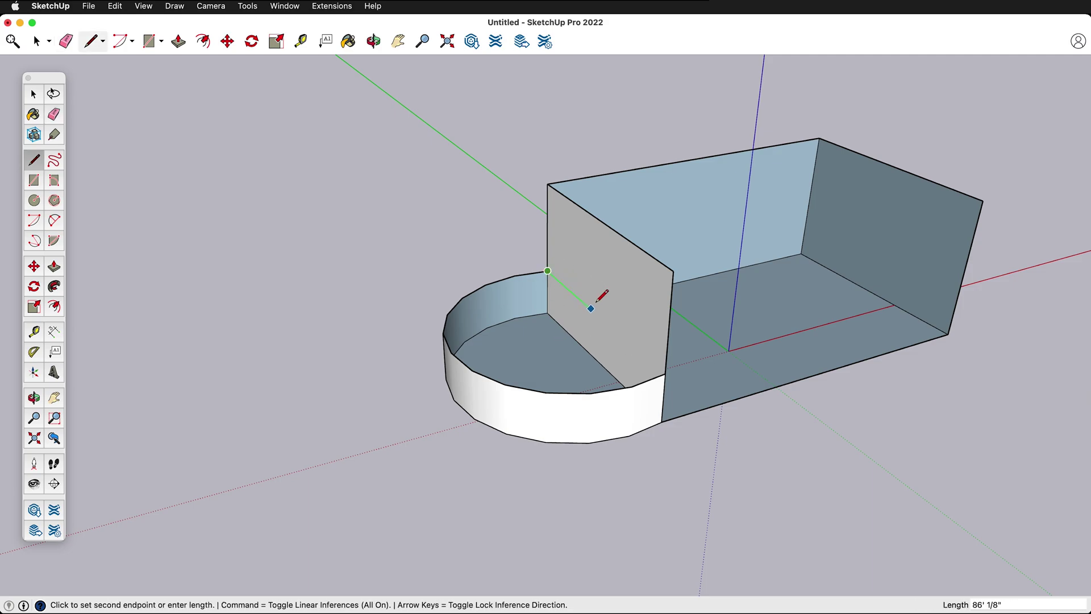
{"action": "left_click", "coordinate": [666, 374]}
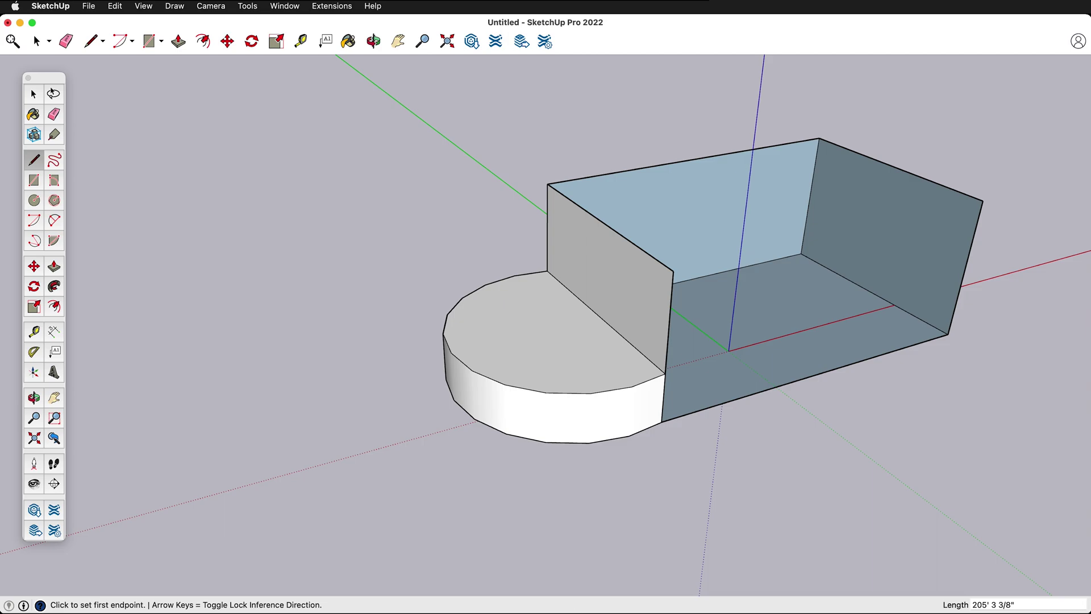
{"action": "left_click", "coordinate": [674, 271]}
{"action": "left_click", "coordinate": [982, 201]}
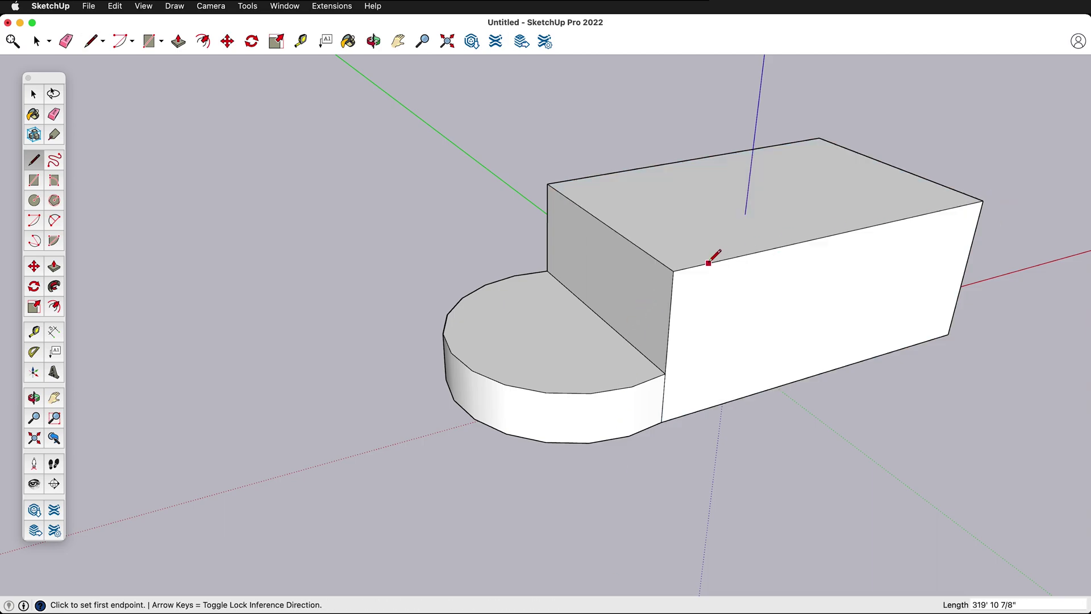
Erase the box's long top edge again and draw a diagonal line from the upper corner beside the extension to the open side's opposite bottom corner
{"action": "key", "text": "e"}
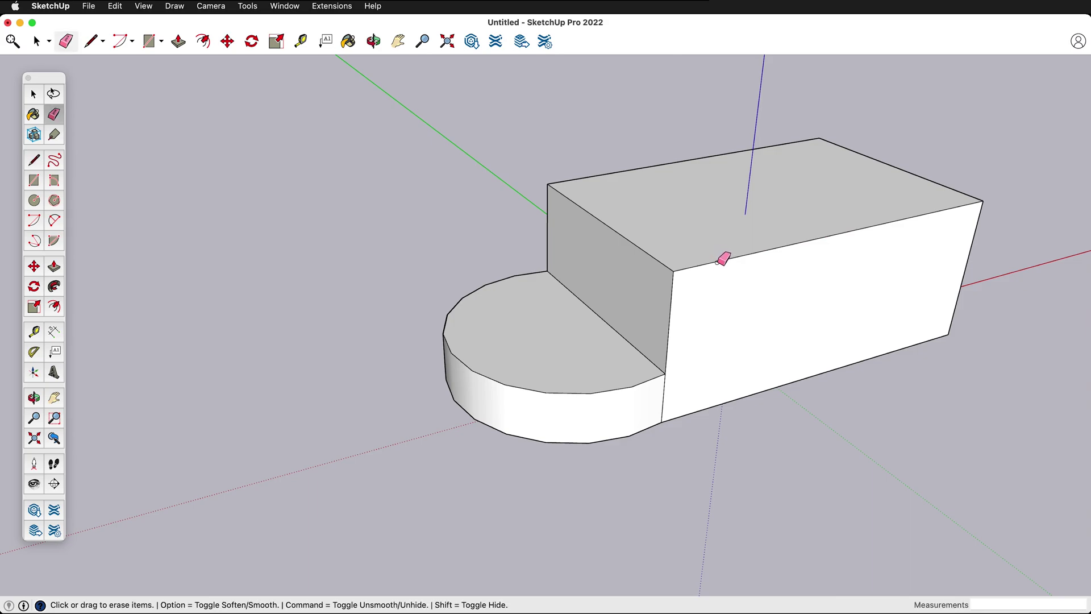
{"action": "left_click", "coordinate": [717, 261]}
{"action": "key", "text": "l"}
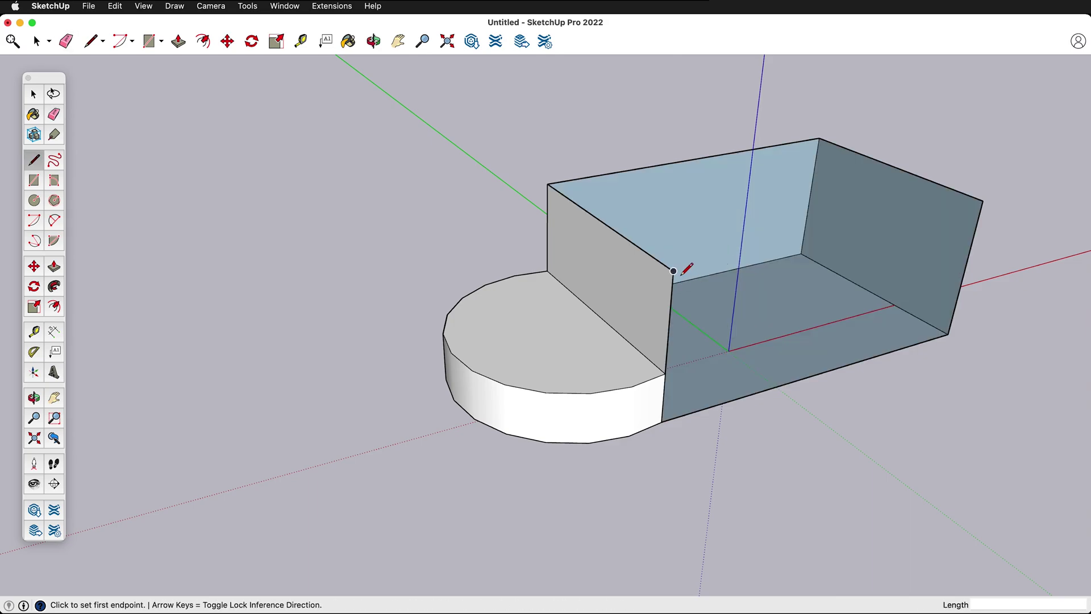
{"action": "left_click", "coordinate": [674, 271]}
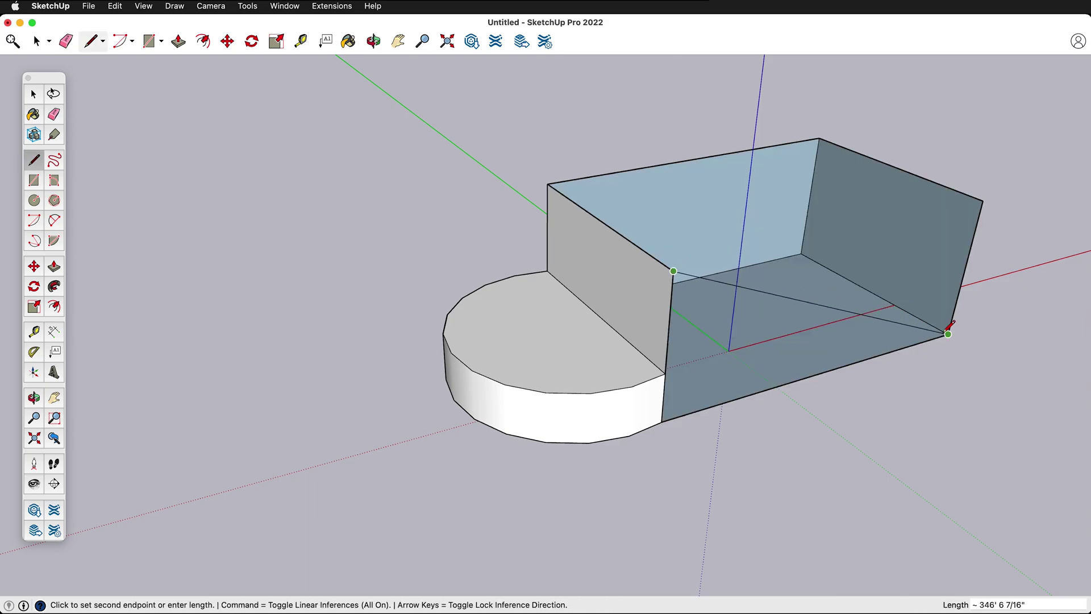
{"action": "left_click", "coordinate": [947, 334]}
{"action": "middle_click_drag", "start_coordinate": [811, 330], "coordinate": [209, 301]}
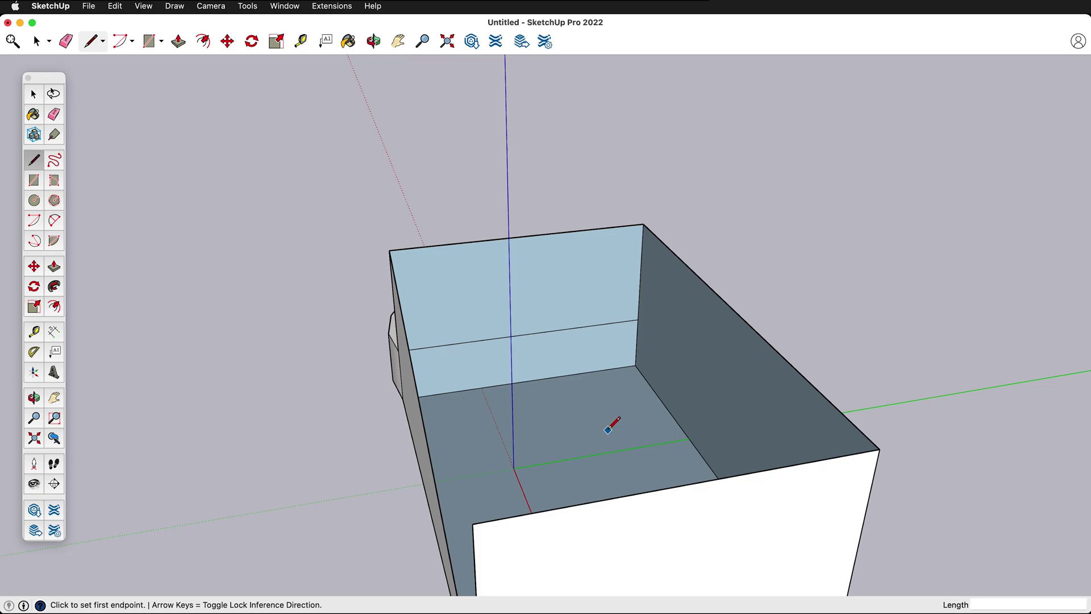
Reverse the face of the box's long back wall, selecting it from inside the box
{"action": "middle_click_drag", "start_coordinate": [607, 430], "coordinate": [837, 373]}
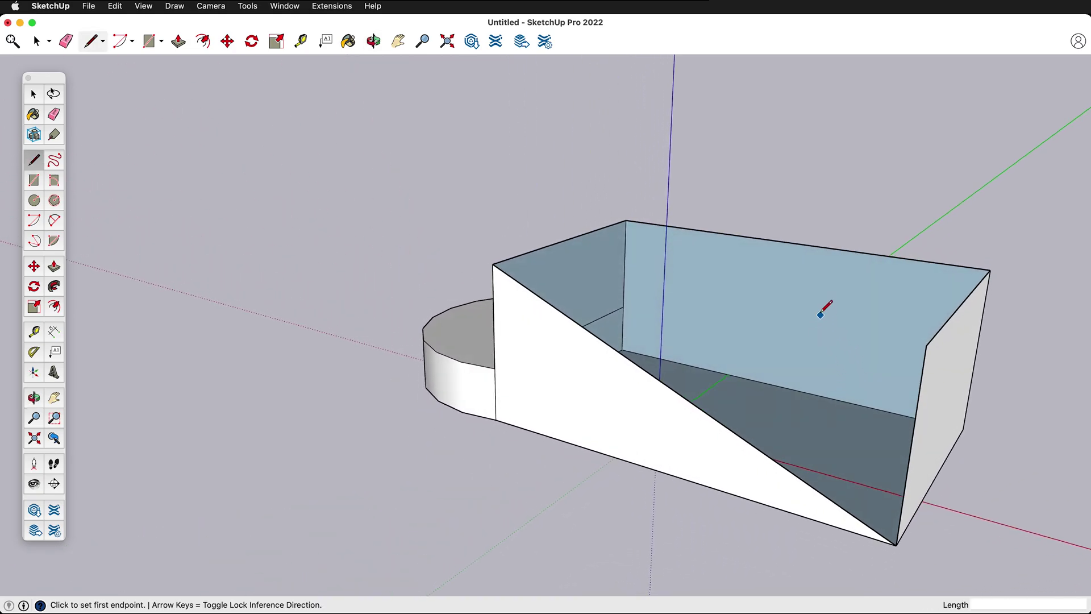
{"action": "middle_click_drag", "start_coordinate": [991, 346], "coordinate": [603, 250]}
{"action": "middle_click_drag", "start_coordinate": [565, 285], "coordinate": [920, 373]}
{"action": "key", "text": "space"}
{"action": "left_click", "coordinate": [703, 288]}
{"action": "right_click", "coordinate": [708, 275]}
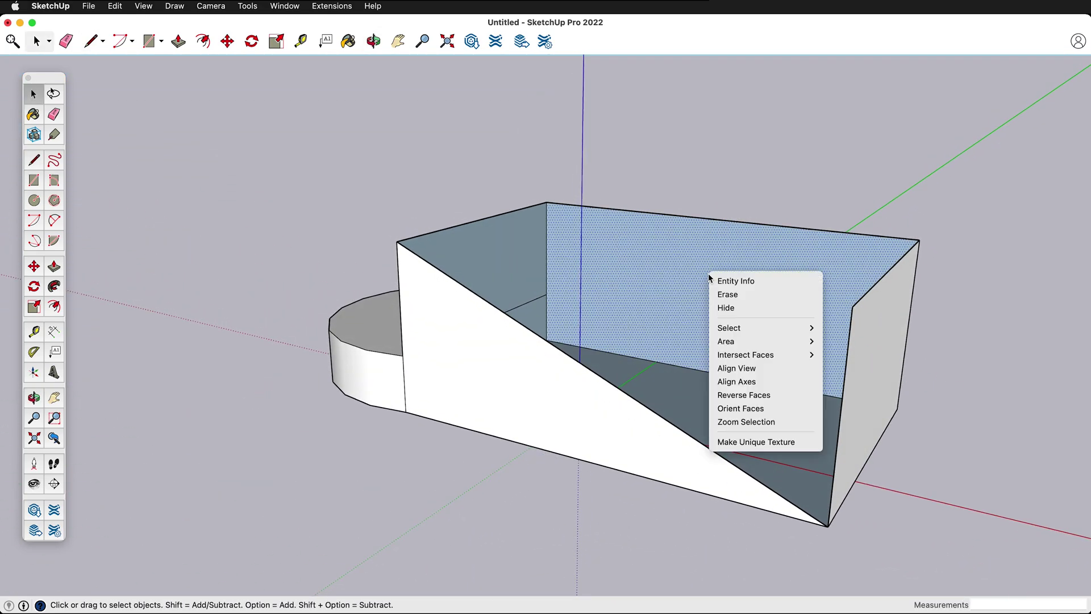
{"action": "left_click", "coordinate": [768, 399]}
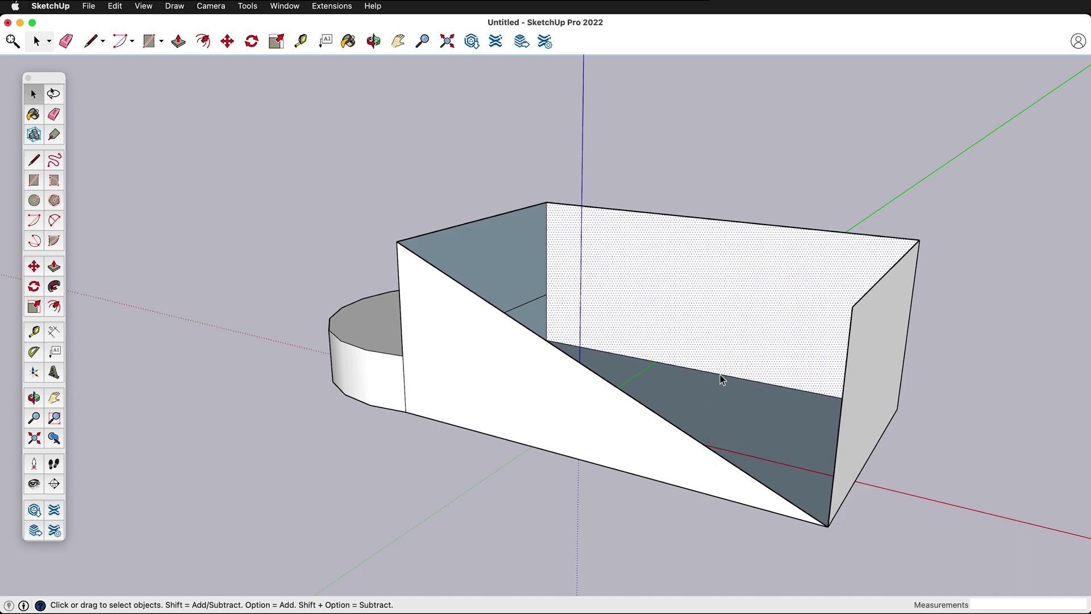
View the back wall from outside the box and reverse its face again from that side
{"action": "key", "text": "o"}
{"action": "left_click_drag", "start_coordinate": [816, 353], "coordinate": [417, 119]}
{"action": "key", "text": "space"}
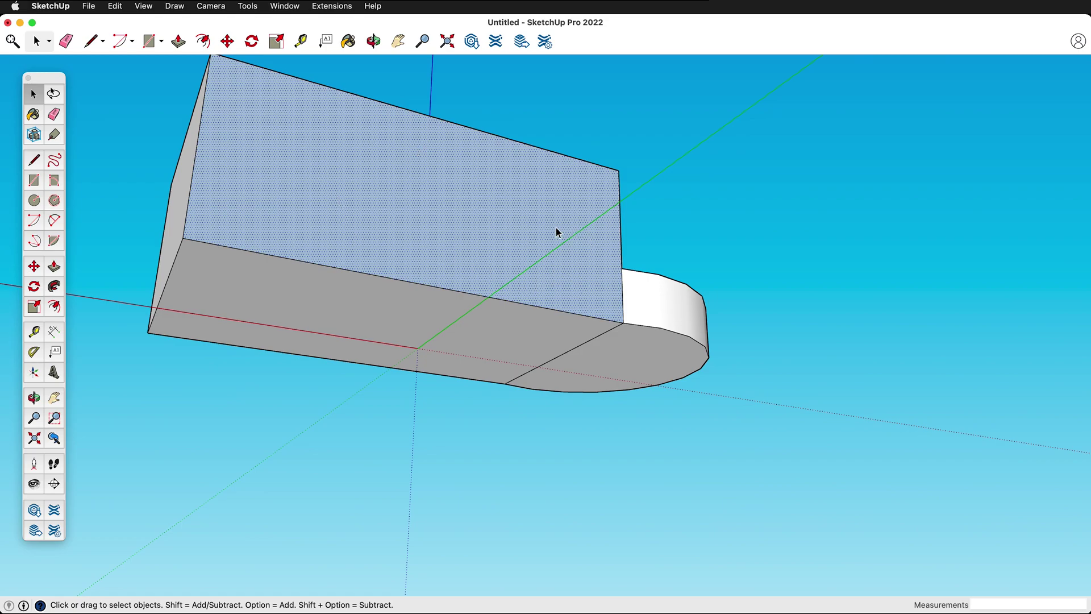
{"action": "middle_click_drag", "start_coordinate": [469, 246], "coordinate": [1051, 449]}
{"action": "right_click", "coordinate": [590, 209]}
{"action": "left_click", "coordinate": [625, 328]}
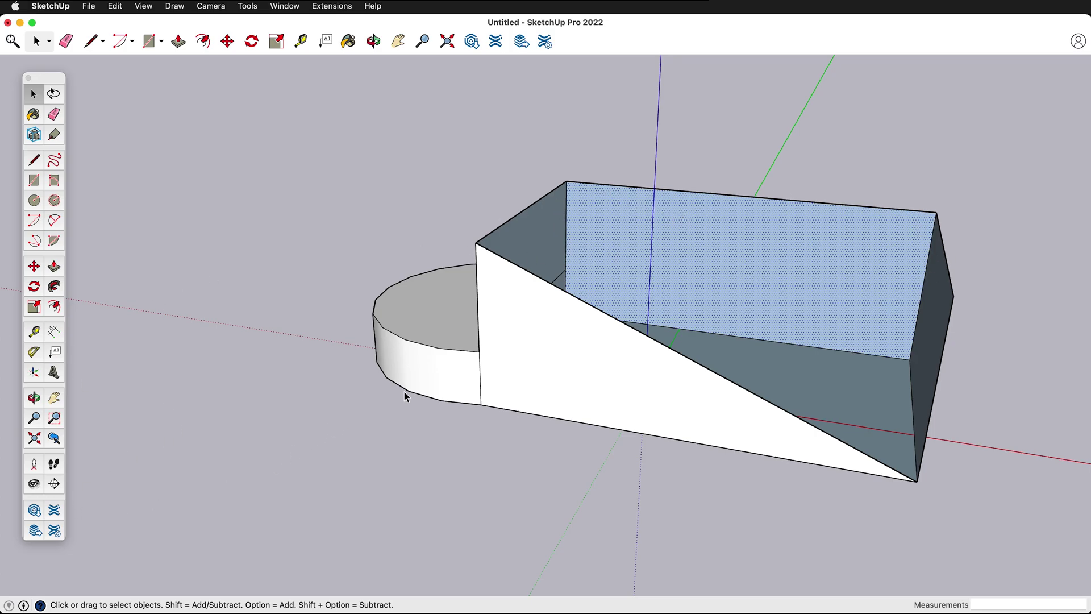
Select the whole box with its rounded extension and delete it to clear the model
{"action": "scroll", "coordinate": [569, 221], "scroll_direction": "up", "scroll_amount": 3}
{"action": "scroll", "coordinate": [570, 224], "scroll_direction": "down", "scroll_amount": 5}
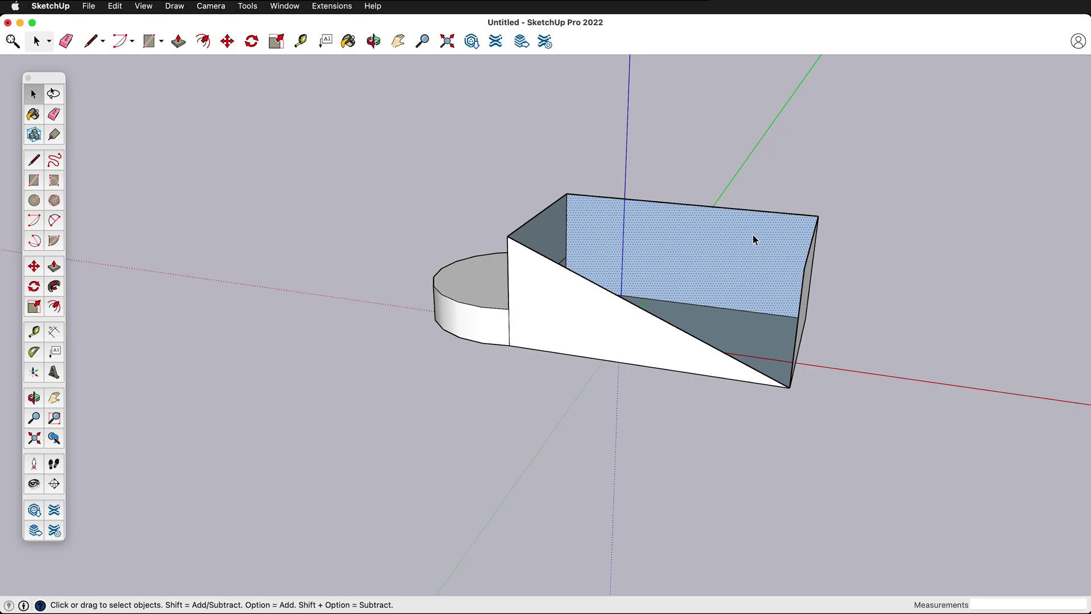
{"action": "middle_click_drag", "start_coordinate": [750, 243], "coordinate": [564, 261]}
{"action": "left_click_drag", "start_coordinate": [564, 261], "coordinate": [494, 177]}
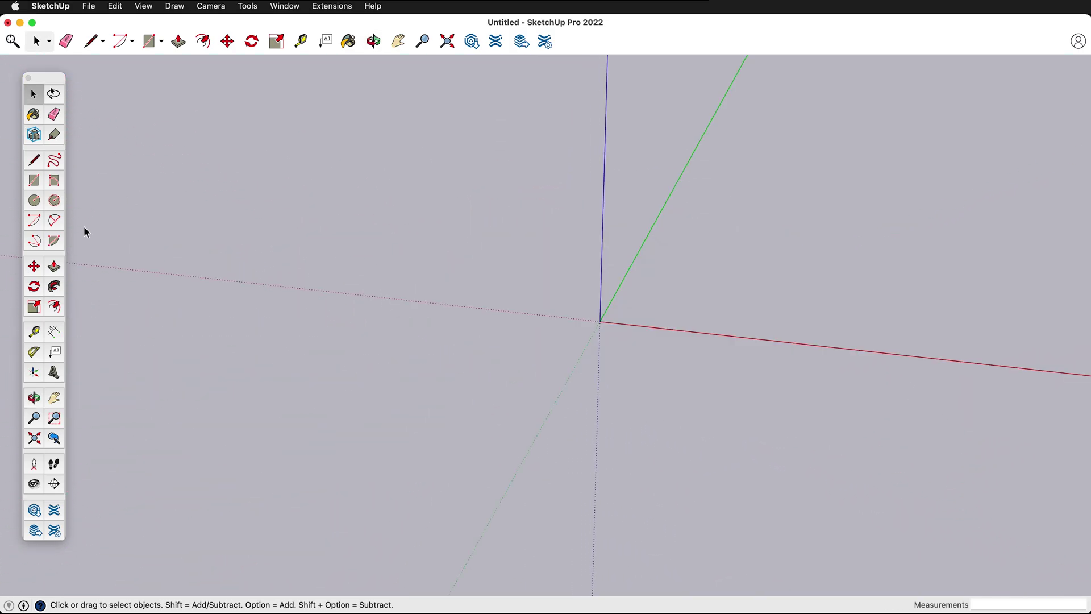
Draw a 24-sided circle centred on the origin and pull it up into a tall cylinder
{"action": "left_click", "coordinate": [35, 202]}
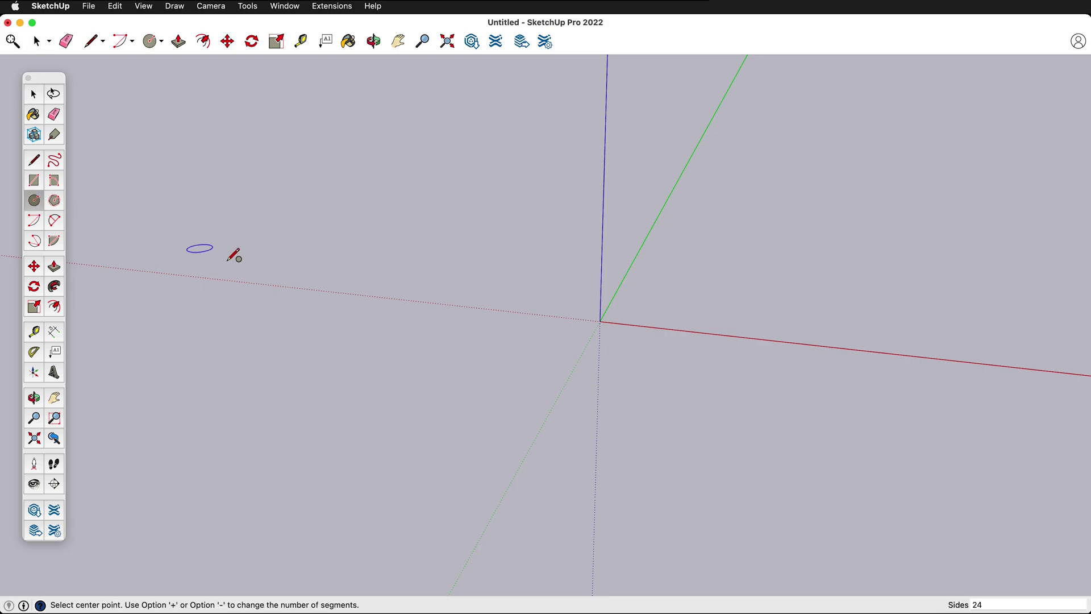
{"action": "left_click", "coordinate": [600, 321]}
{"action": "left_click", "coordinate": [658, 325]}
{"action": "key", "text": "p"}
{"action": "left_click", "coordinate": [577, 323]}
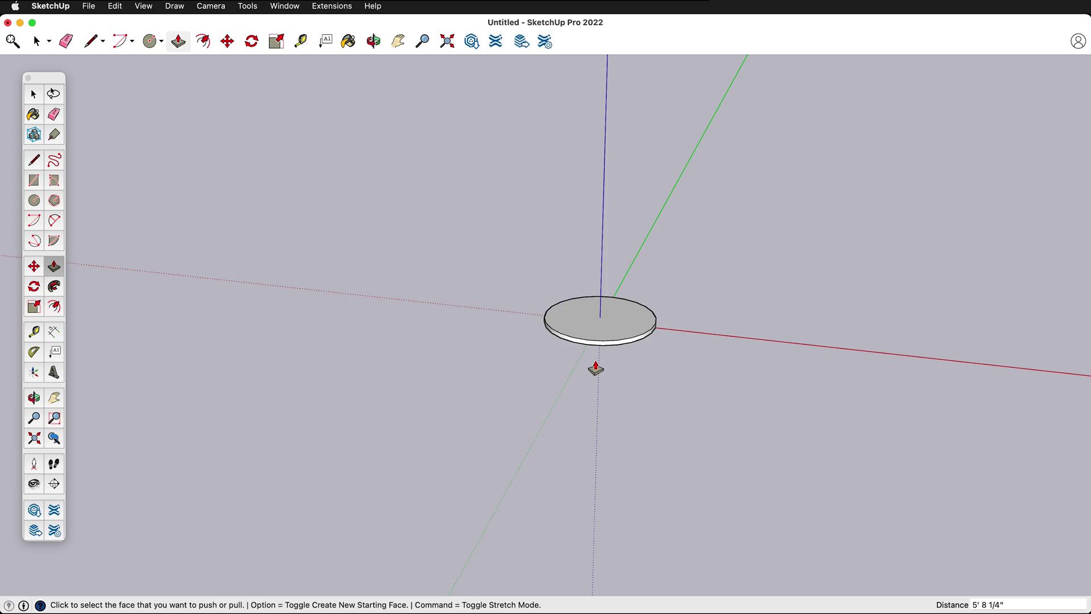
{"action": "left_click", "coordinate": [587, 315]}
{"action": "left_click", "coordinate": [590, 215]}
{"action": "scroll", "coordinate": [595, 212], "scroll_direction": "up", "scroll_amount": 5}
{"action": "key", "text": "space"}
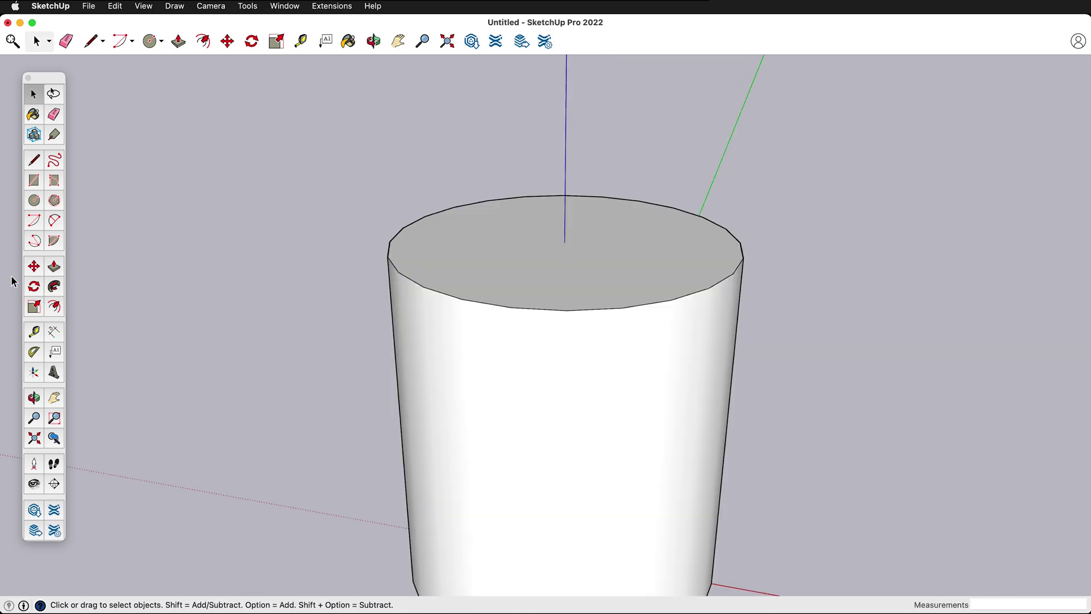
Offset the cylinder's top edge inward by about 10' 8" and pull the inner circle up 28' 9 3/16"
{"action": "left_click", "coordinate": [57, 310]}
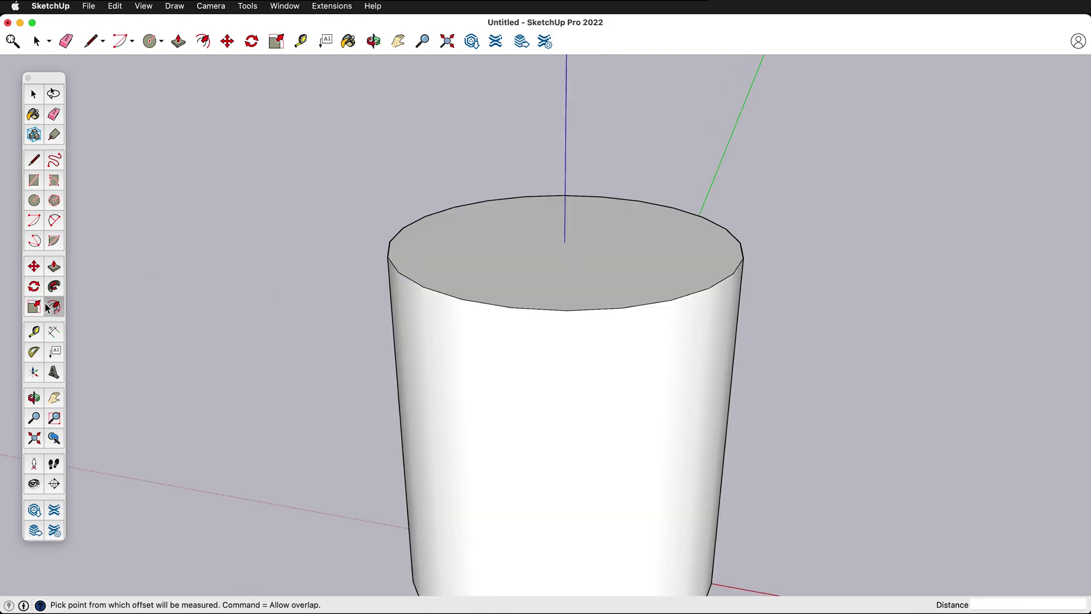
{"action": "left_click", "coordinate": [413, 223]}
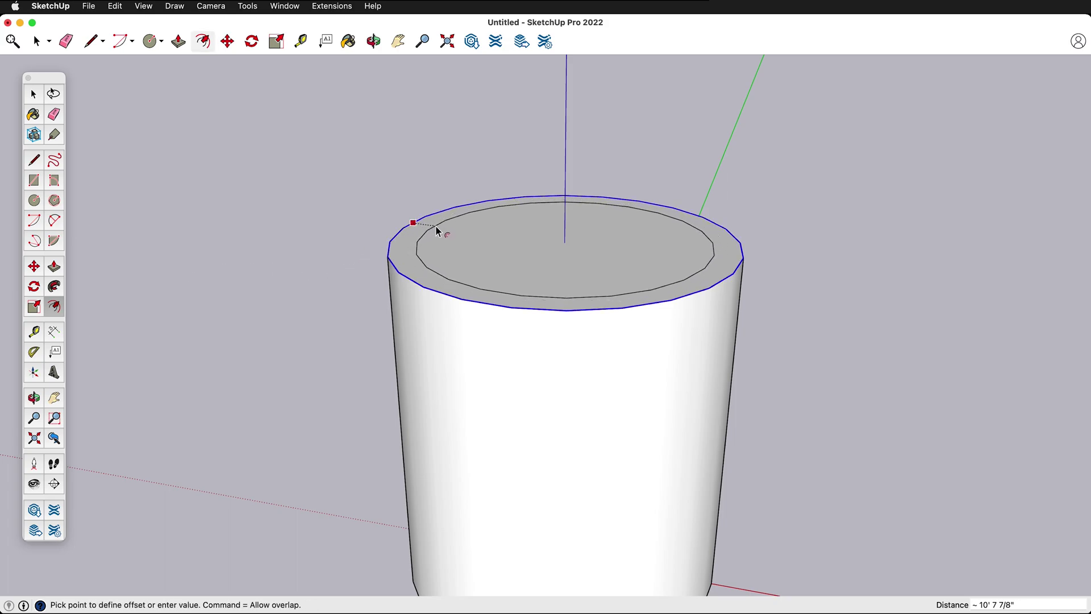
{"action": "left_click", "coordinate": [444, 232]}
{"action": "key", "text": "p"}
{"action": "left_click", "coordinate": [478, 275]}
{"action": "left_click", "coordinate": [472, 203]}
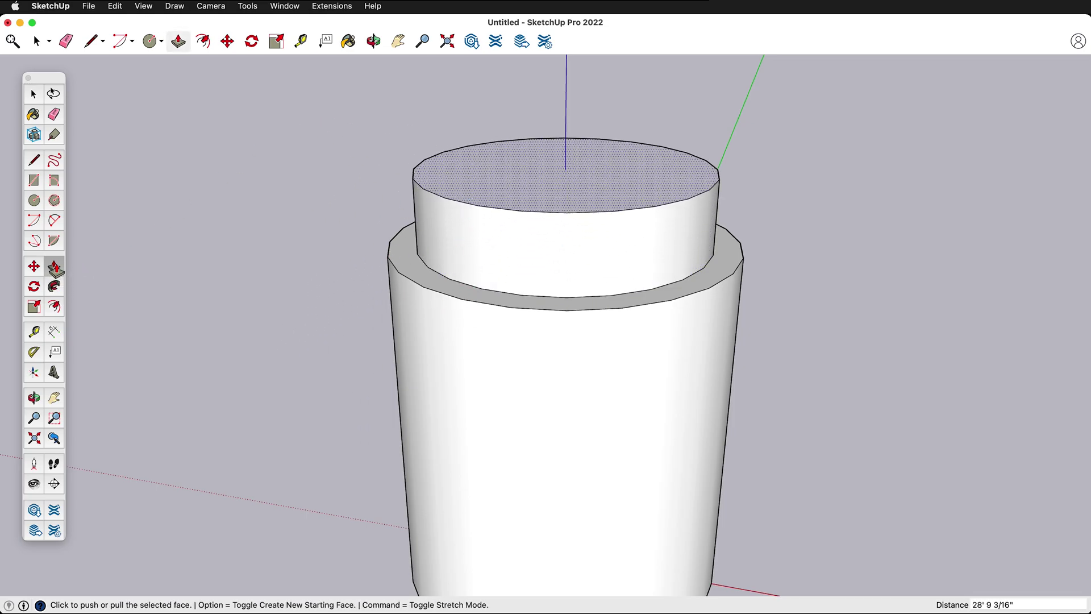
Offset the top edge of the raised neck outward to make a wider overhanging ring around it
{"action": "left_click", "coordinate": [53, 307]}
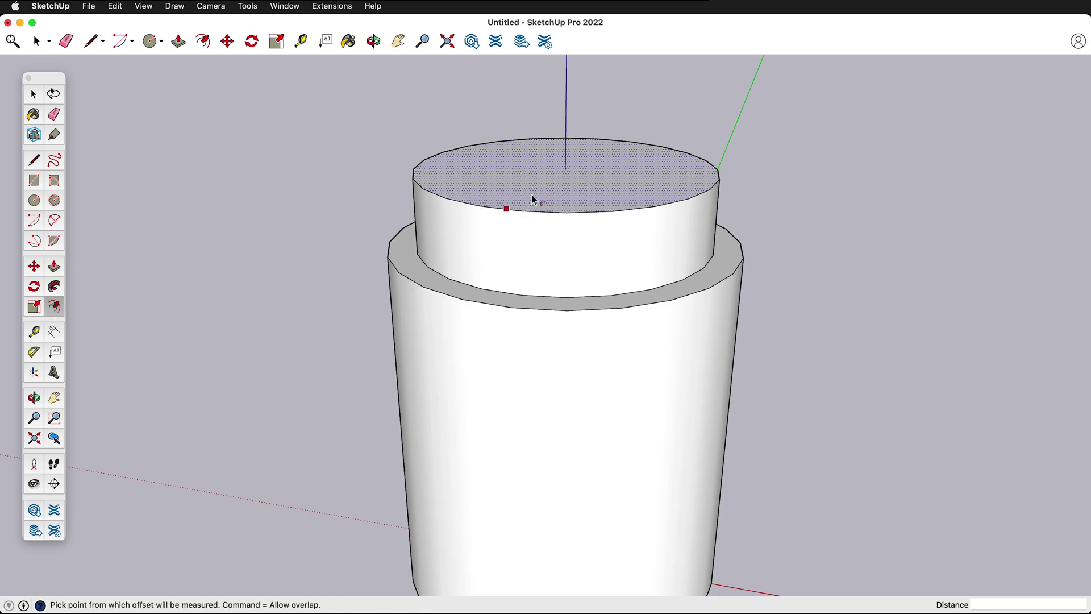
{"action": "left_click", "coordinate": [510, 209]}
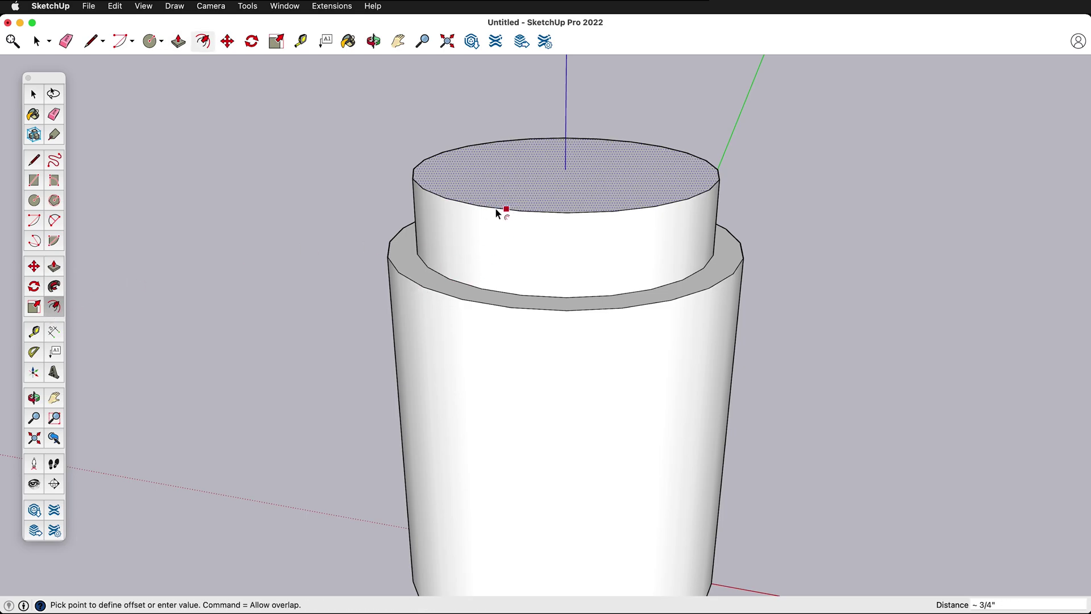
{"action": "left_click", "coordinate": [435, 212]}
{"action": "middle_click_drag", "start_coordinate": [687, 271], "coordinate": [604, 285]}
{"action": "key", "text": "f"}
Push/pull the outer ring into a thin flange just below the disc's top, finishing with a distance of about 10 1/8"
{"action": "key", "text": "p"}
{"action": "left_click", "coordinate": [390, 190]}
{"action": "left_click", "coordinate": [390, 177]}
{"action": "key", "text": "space"}
{"action": "left_click", "coordinate": [404, 203]}
{"action": "left_click", "coordinate": [418, 219]}
{"action": "key", "text": "p"}
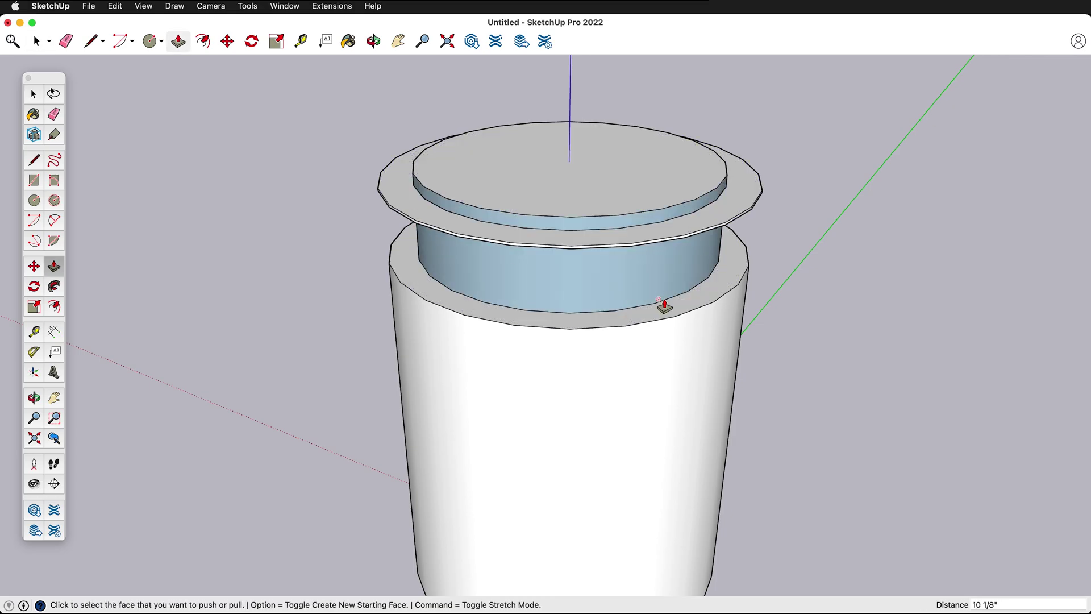
Reverse the blue side faces of the neck below the flange and of the thin disc above it
{"action": "middle_click_drag", "start_coordinate": [758, 326], "coordinate": [685, 251]}
{"action": "key", "text": "super"}
{"action": "key", "text": "space"}
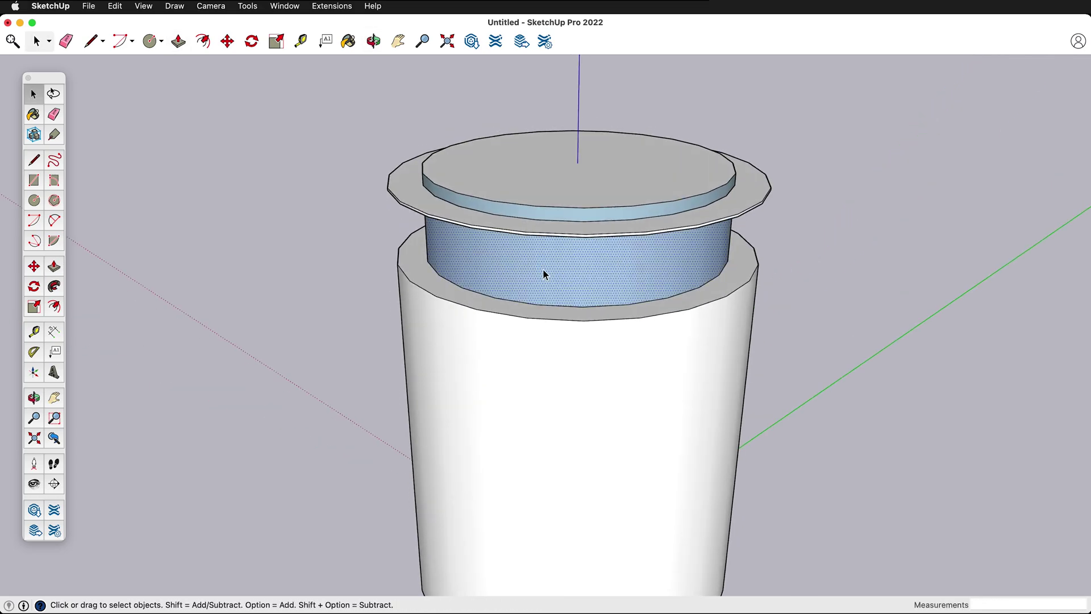
{"action": "right_click", "coordinate": [556, 259]}
{"action": "left_click", "coordinate": [591, 379]}
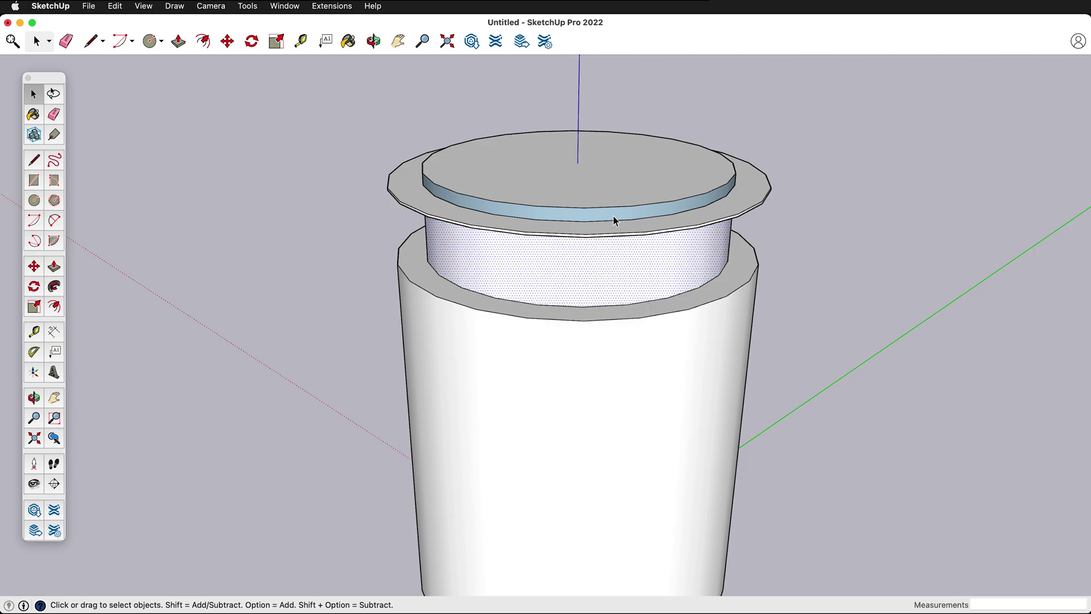
{"action": "right_click", "coordinate": [613, 213]}
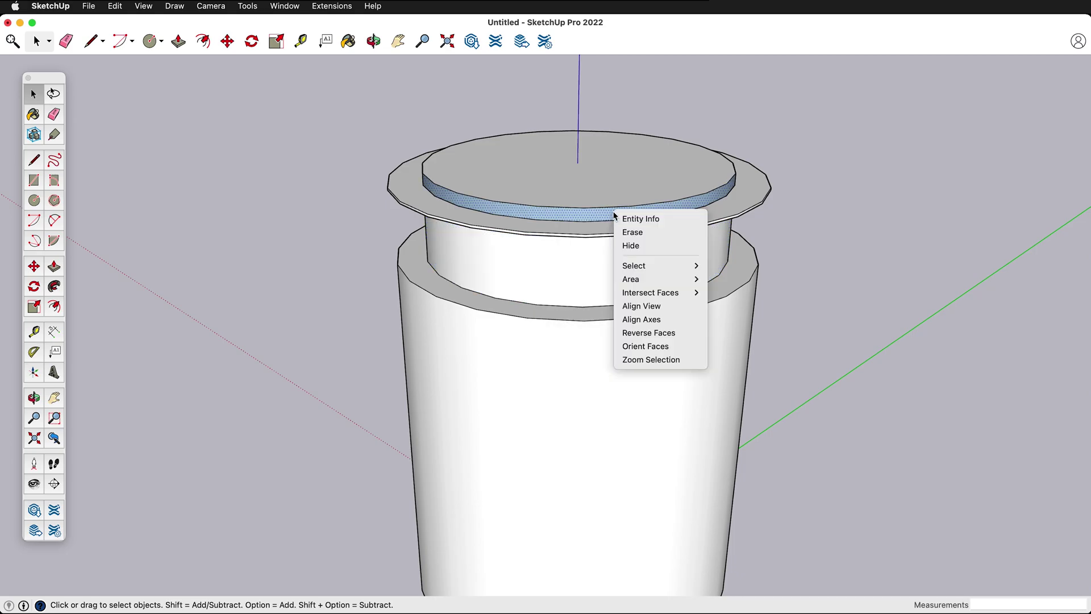
{"action": "left_click", "coordinate": [673, 332]}
Try scaling the top disc's side face down towards its opposite corner, and undo the scaling
{"action": "middle_click_drag", "start_coordinate": [724, 213], "coordinate": [470, 301]}
{"action": "scroll", "coordinate": [467, 302], "scroll_direction": "down", "scroll_amount": 2}
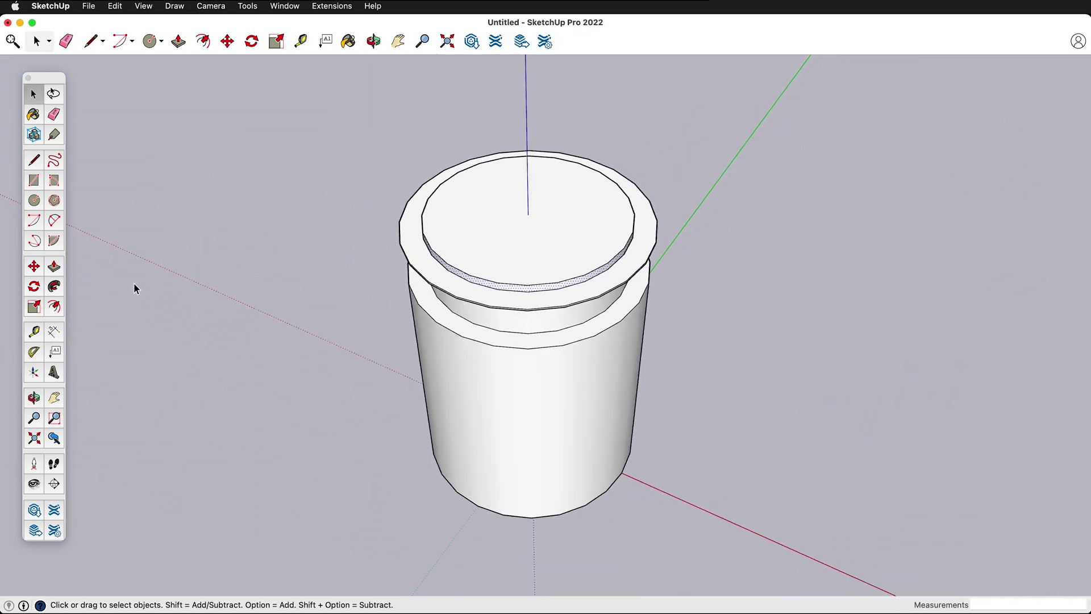
{"action": "left_click", "coordinate": [34, 307]}
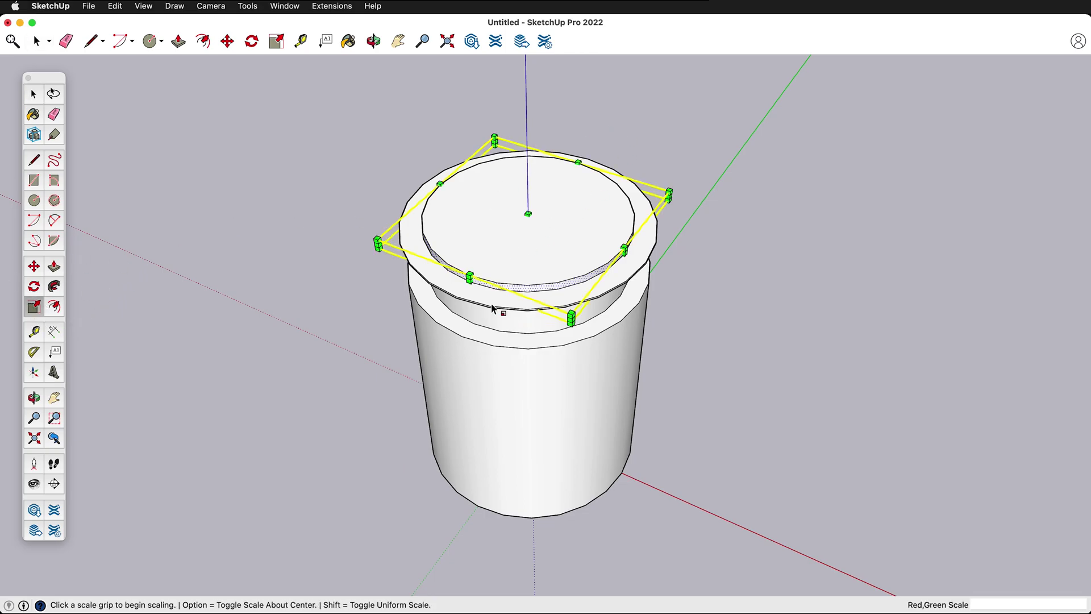
{"action": "middle_click_drag", "start_coordinate": [449, 377], "coordinate": [621, 226]}
{"action": "scroll", "coordinate": [527, 238], "scroll_direction": "up", "scroll_amount": 4}
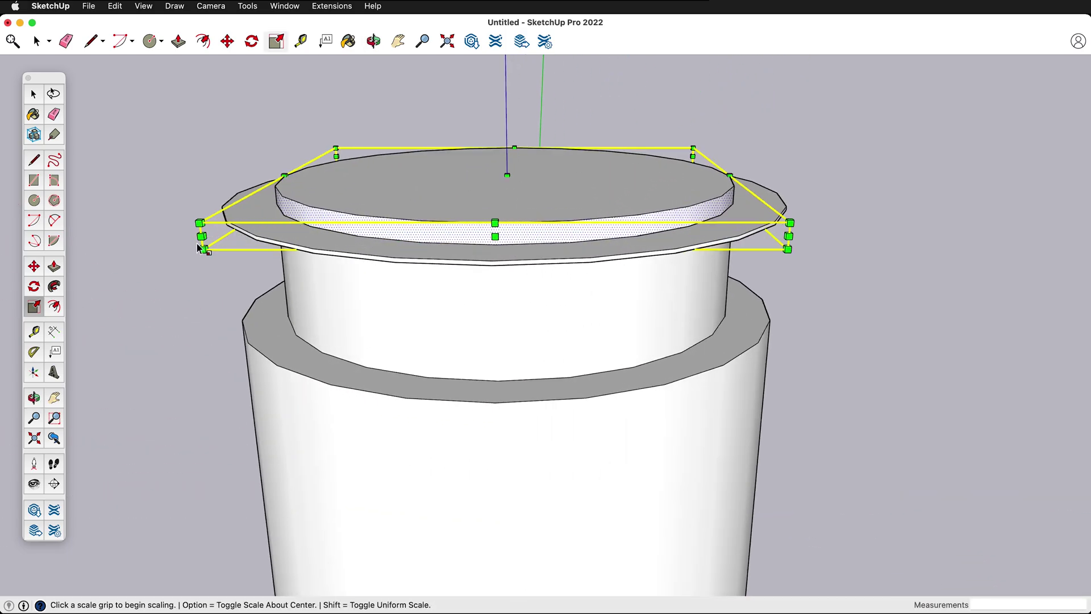
{"action": "left_click", "coordinate": [201, 236]}
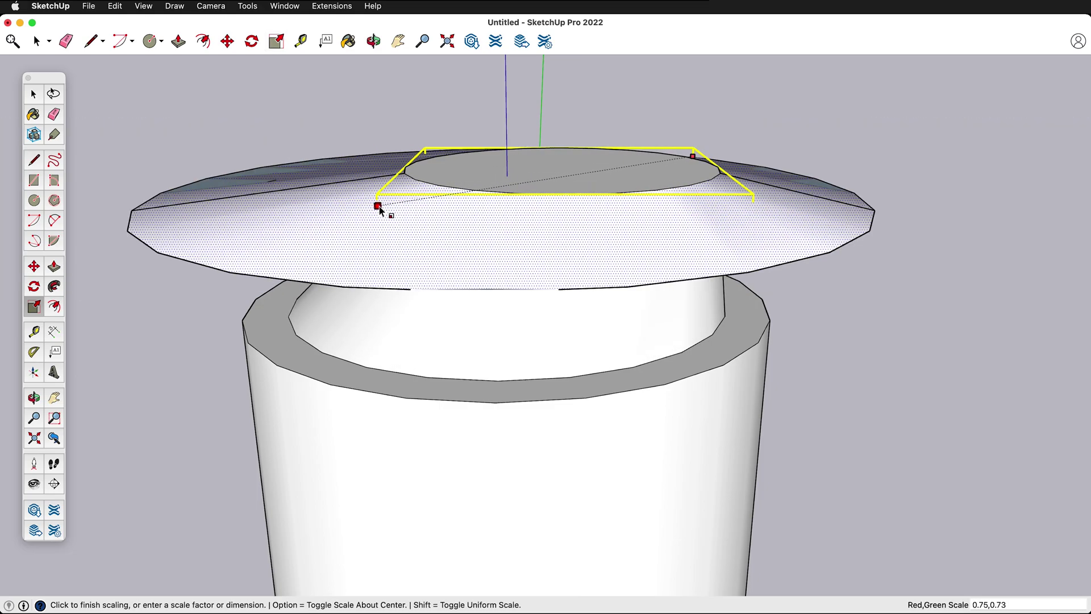
{"action": "left_click", "coordinate": [378, 207]}
{"action": "key", "text": "Escape"}
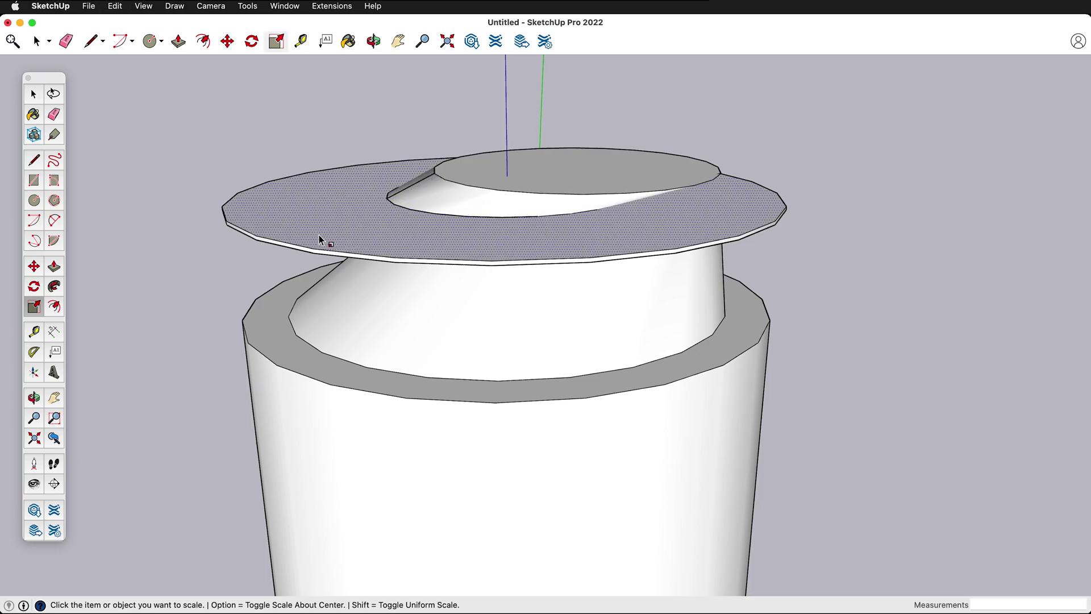
{"action": "key", "text": "super+z"}
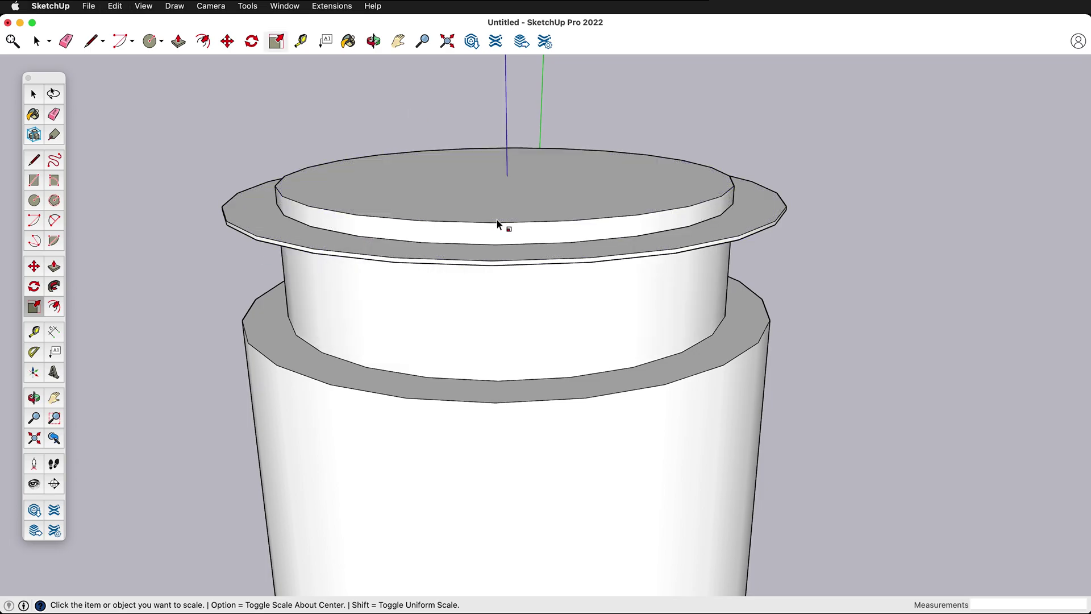
Scale the top disc's side face about its centre to about 0.50 along red and 1.00 along green
{"action": "left_click", "coordinate": [428, 233]}
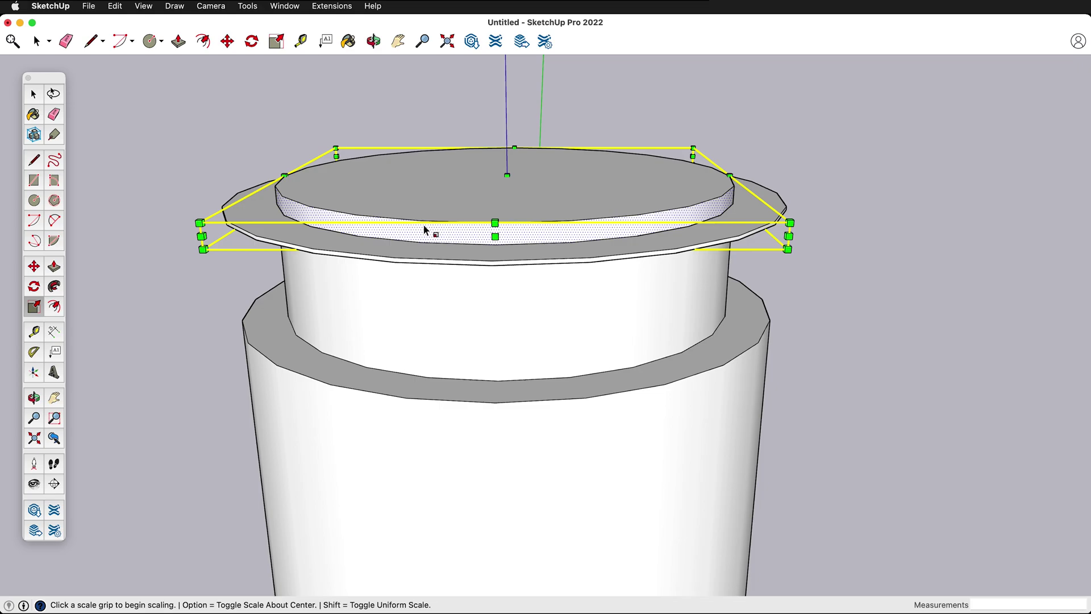
{"action": "key", "text": "alt"}
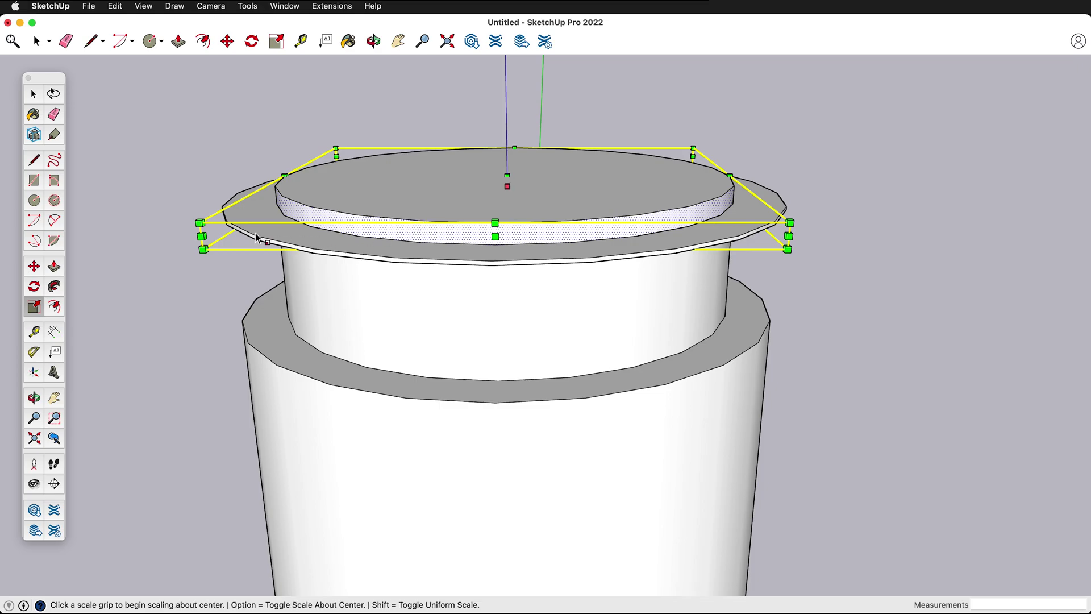
{"action": "left_click", "coordinate": [202, 237]}
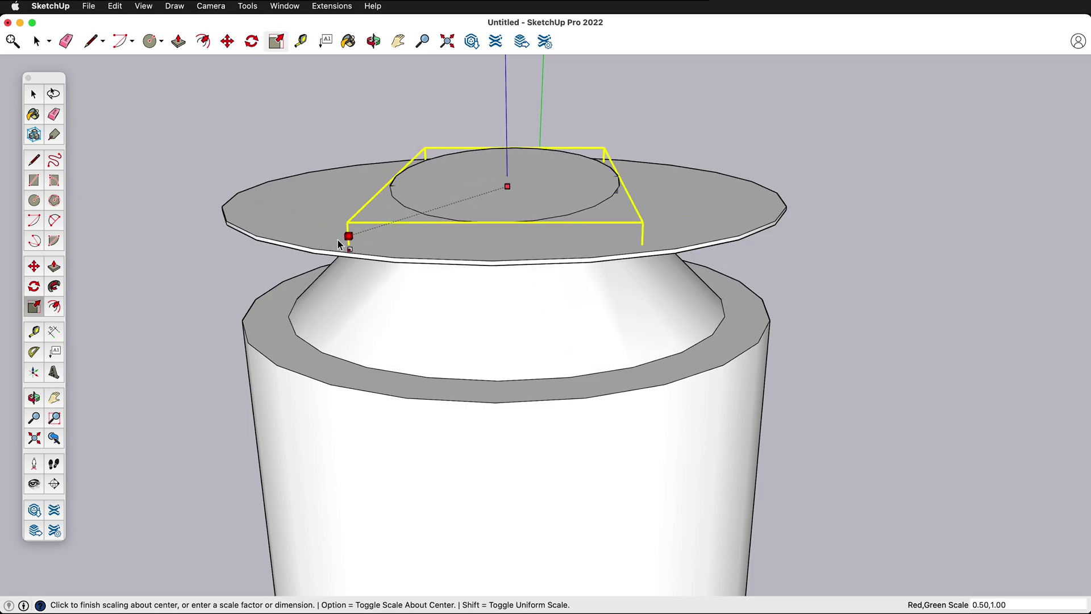
{"action": "left_click", "coordinate": [338, 240]}
{"action": "middle_click_drag", "start_coordinate": [570, 340], "coordinate": [382, 324]}
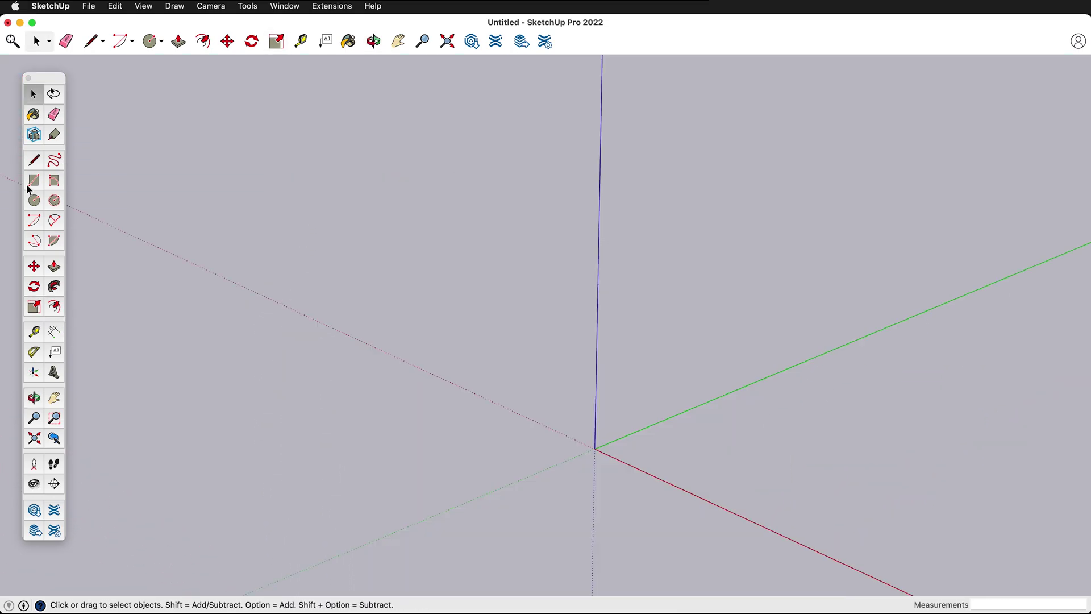
Draw a rectangle from the origin between the red and green axes and pull it up about 41' 9 3/4" into a box
{"action": "left_click", "coordinate": [34, 180]}
{"action": "left_click", "coordinate": [595, 448]}
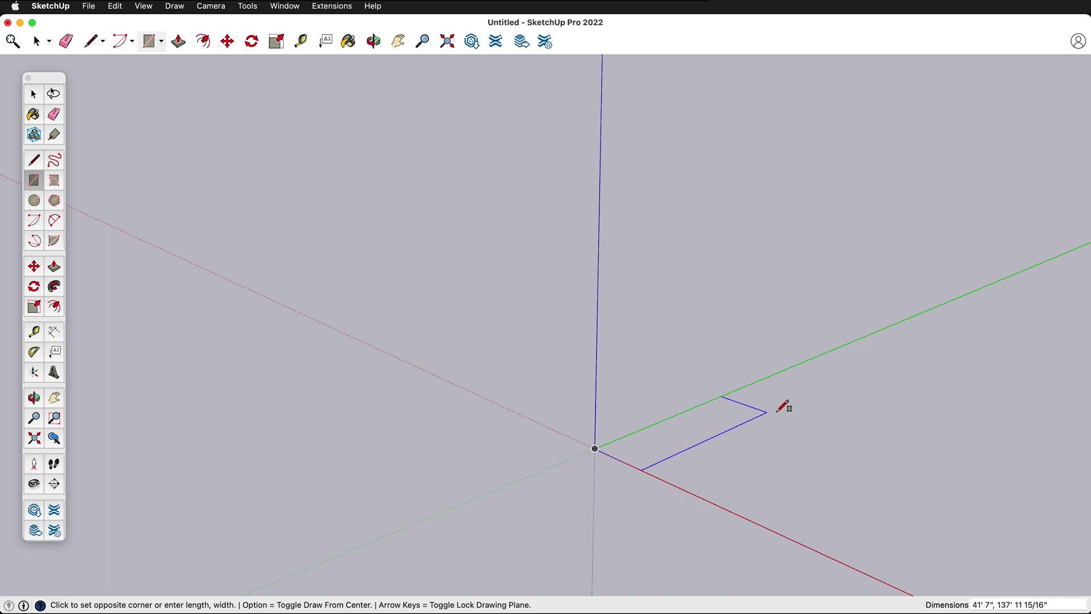
{"action": "left_click", "coordinate": [885, 458]}
{"action": "key", "text": "p"}
{"action": "left_click", "coordinate": [755, 442]}
{"action": "left_click", "coordinate": [745, 409]}
{"action": "left_click", "coordinate": [745, 428]}
{"action": "left_click", "coordinate": [740, 373]}
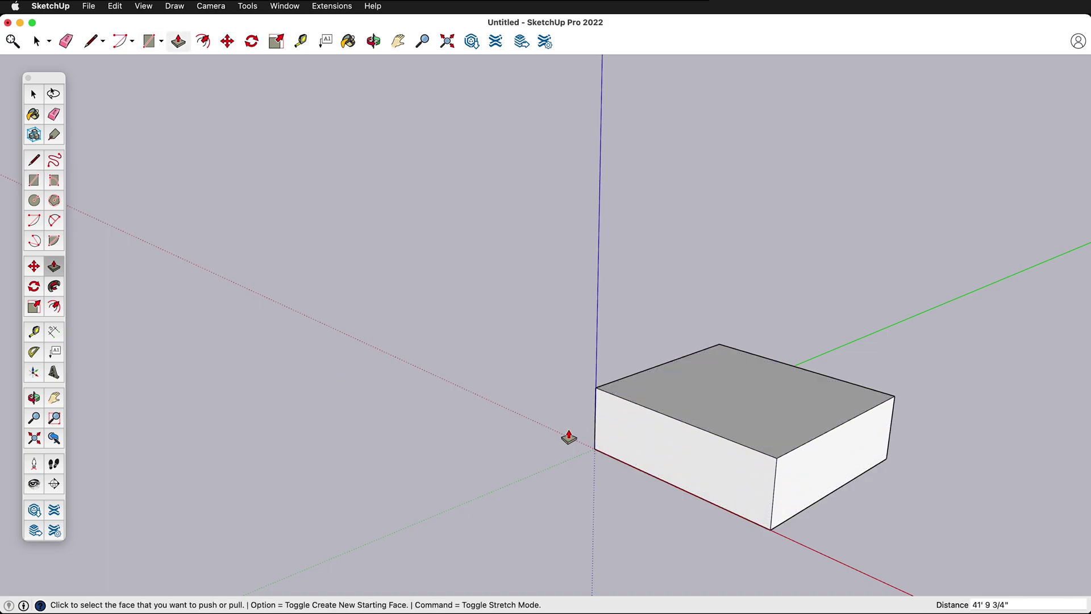
Draw an upright rectangle about 16' 10 3/4" by 10' 5 5/16" at the box's lower corner on the red axis, extending outward from the end face
{"action": "middle_click_drag", "start_coordinate": [789, 463], "coordinate": [719, 552]}
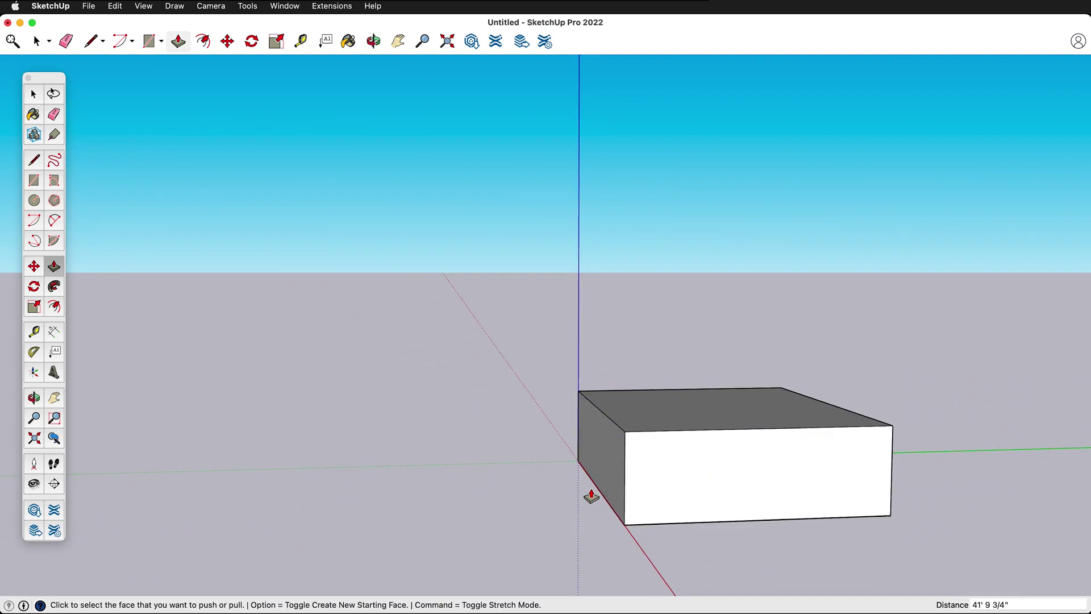
{"action": "key", "text": "r"}
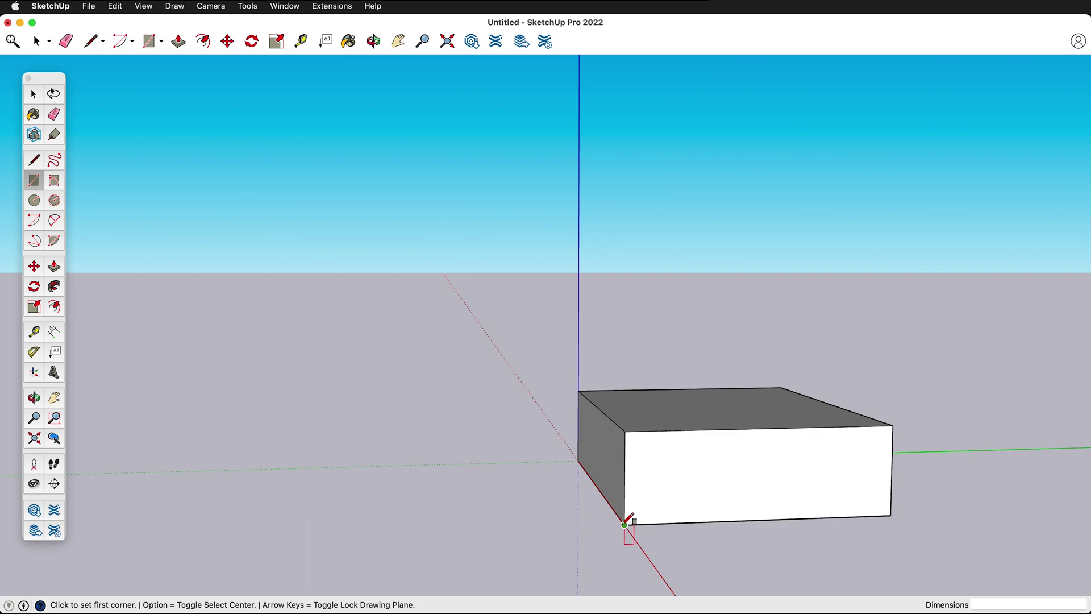
{"action": "left_click", "coordinate": [624, 523]}
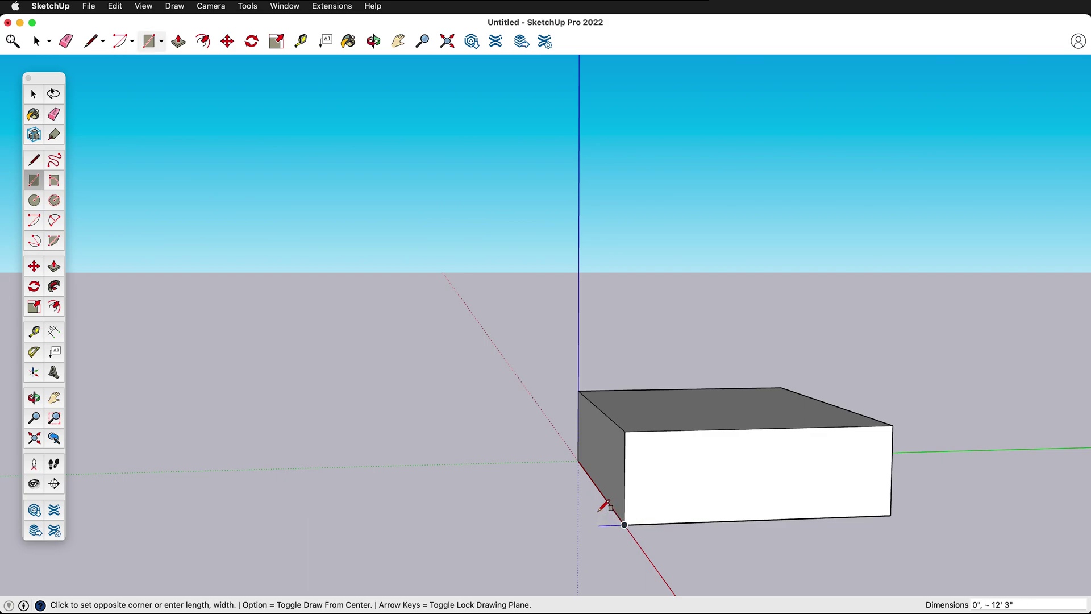
{"action": "scroll", "coordinate": [629, 523], "scroll_direction": "up", "scroll_amount": 2}
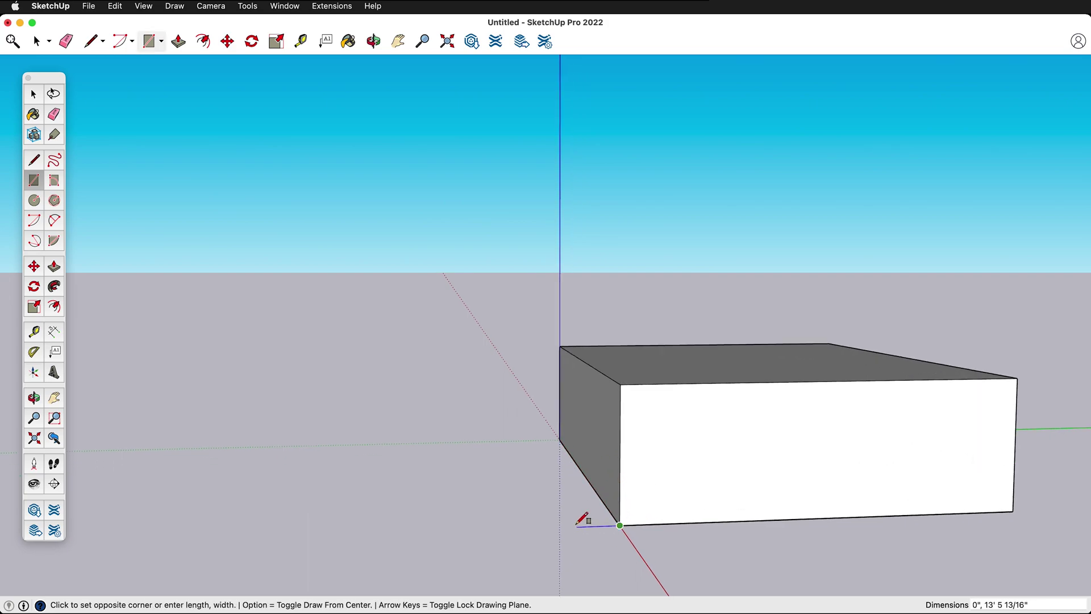
{"action": "left_click", "coordinate": [570, 487]}
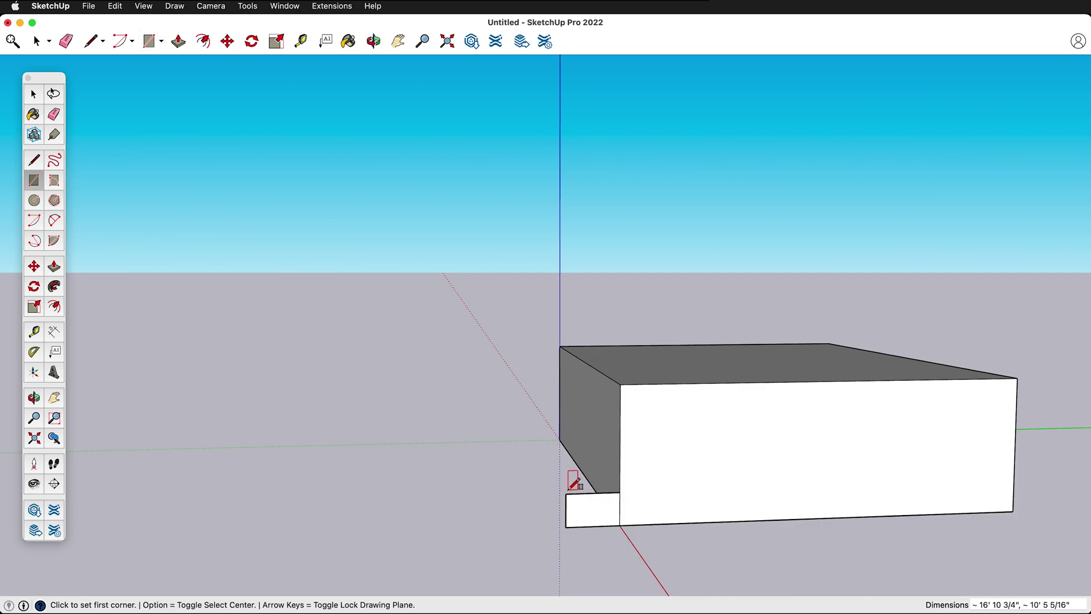
{"action": "key", "text": "o"}
{"action": "left_click_drag", "start_coordinate": [616, 533], "coordinate": [872, 557]}
{"action": "key", "text": "r"}
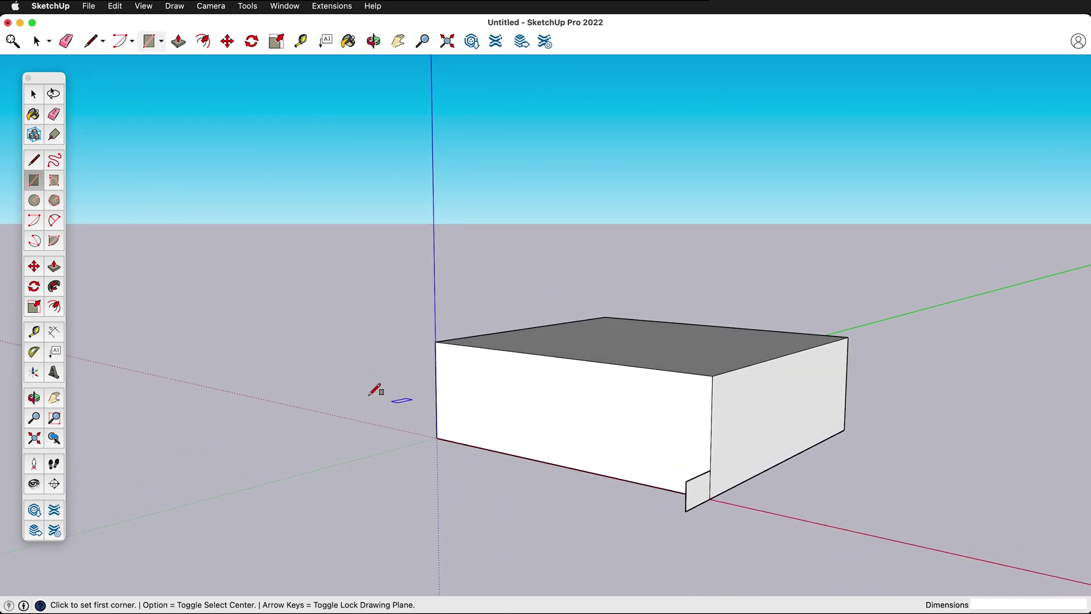
{"action": "key", "text": "space"}
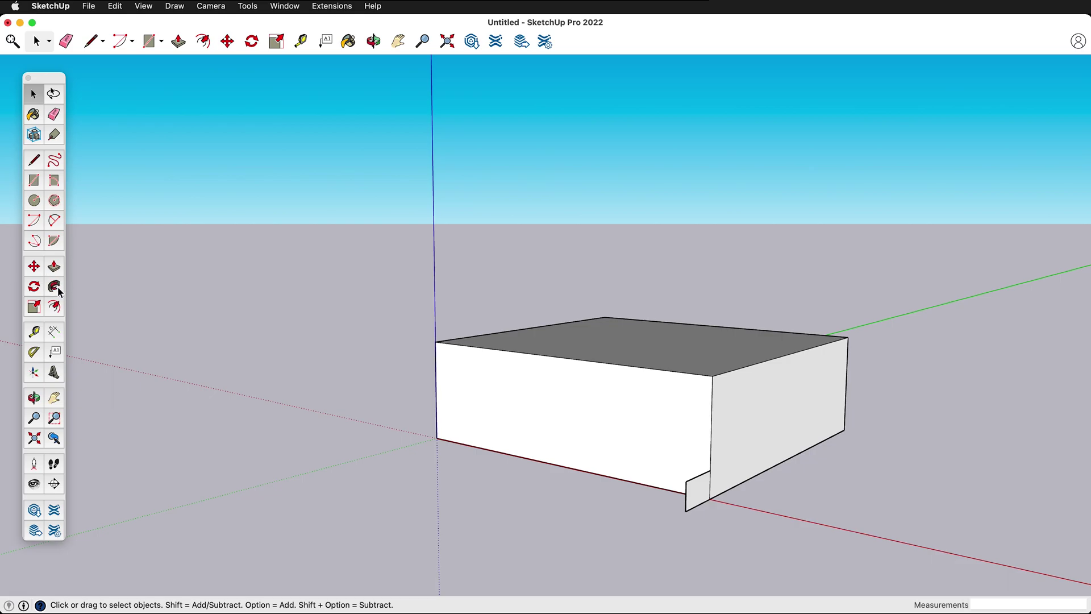
Extrude the small rectangle with Follow Me along all four bottom edges of the box to form a continuous base flange
{"action": "left_click", "coordinate": [55, 287]}
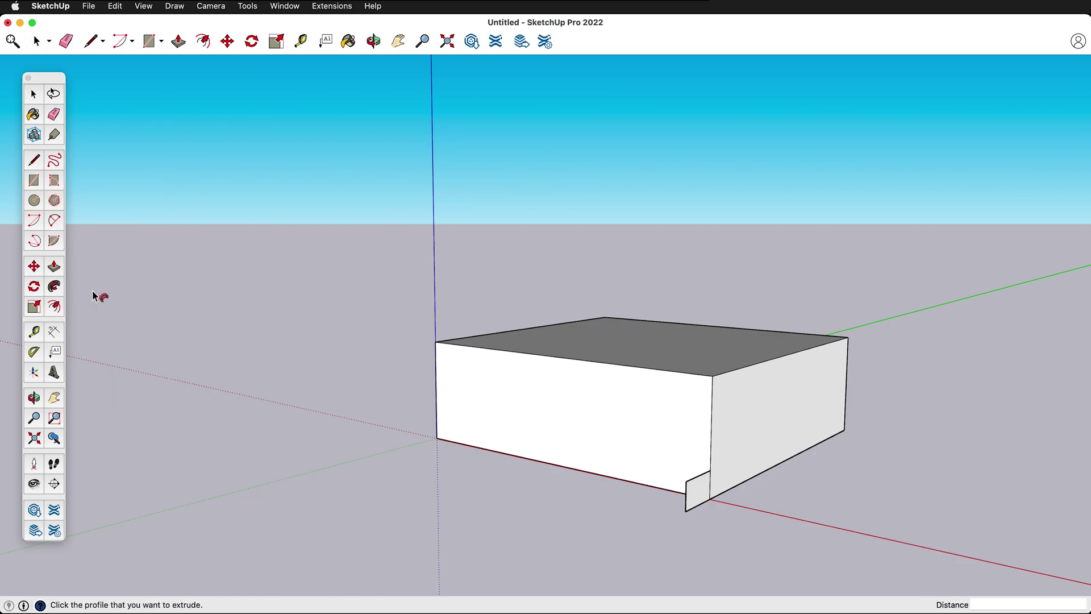
{"action": "left_click", "coordinate": [702, 500]}
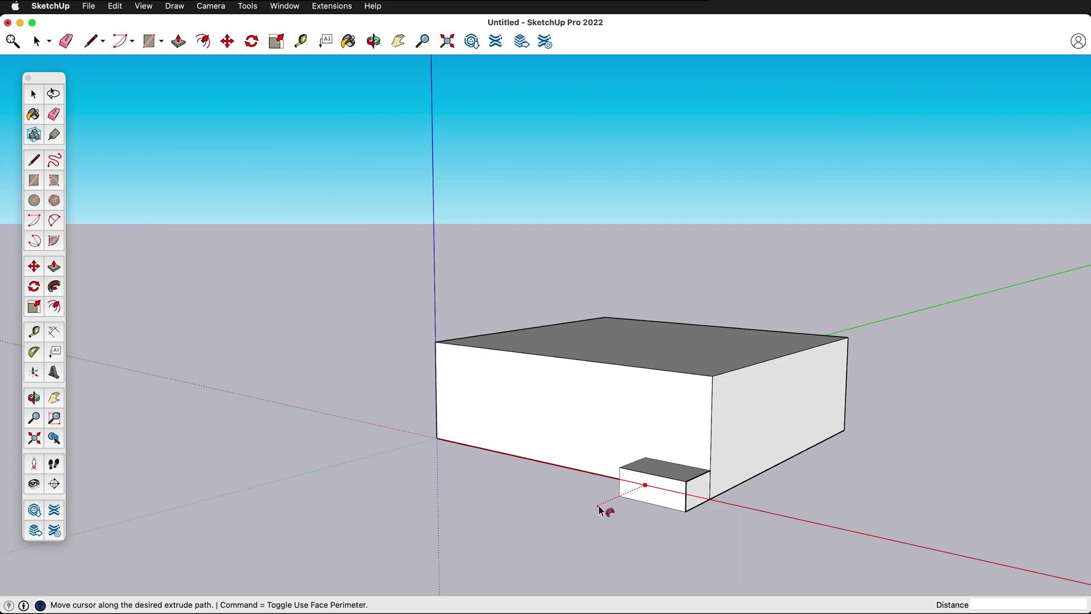
{"action": "middle_click_drag", "start_coordinate": [600, 509], "coordinate": [742, 470]}
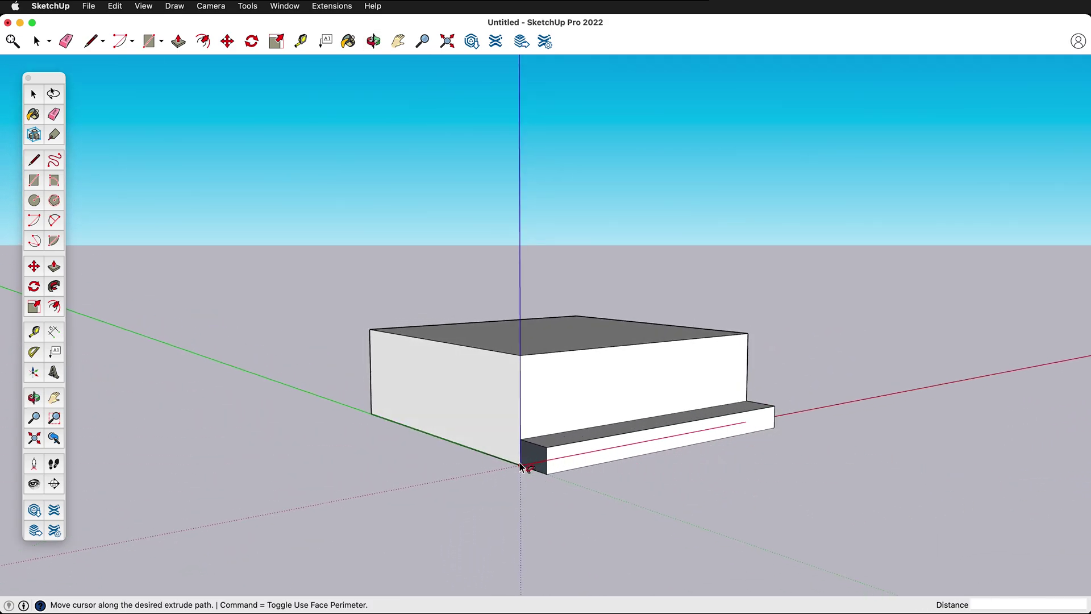
{"action": "key", "text": "o"}
{"action": "left_click_drag", "start_coordinate": [486, 463], "coordinate": [656, 550]}
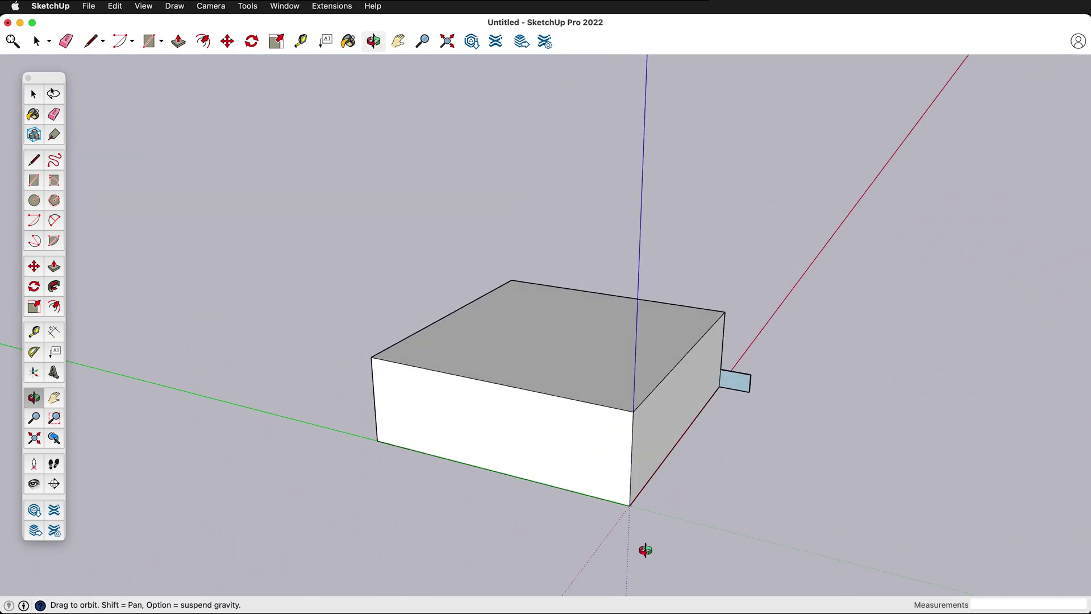
{"action": "middle_click_drag", "start_coordinate": [655, 550], "coordinate": [687, 509]}
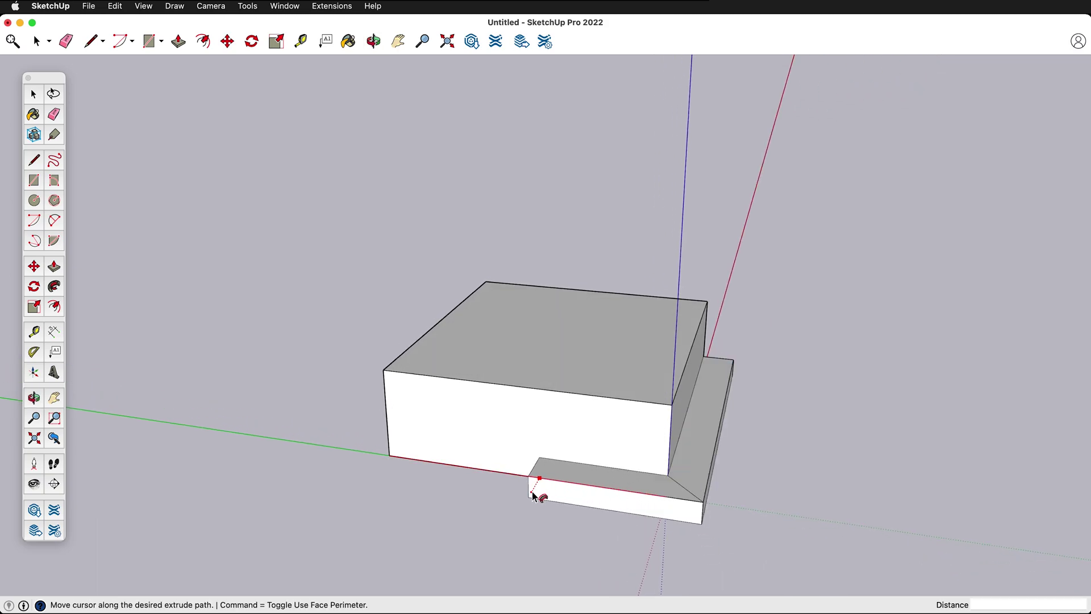
{"action": "middle_click_drag", "start_coordinate": [433, 477], "coordinate": [627, 492]}
{"action": "key", "text": "o"}
{"action": "left_click_drag", "start_coordinate": [496, 452], "coordinate": [744, 517]}
{"action": "middle_click_drag", "start_coordinate": [744, 517], "coordinate": [577, 417]}
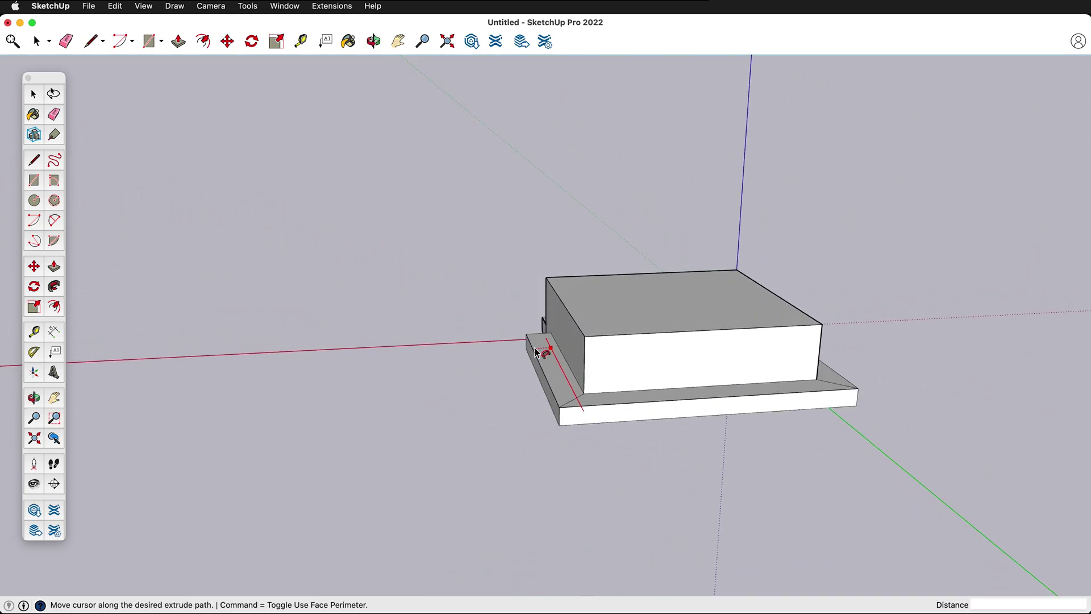
{"action": "left_click", "coordinate": [534, 323]}
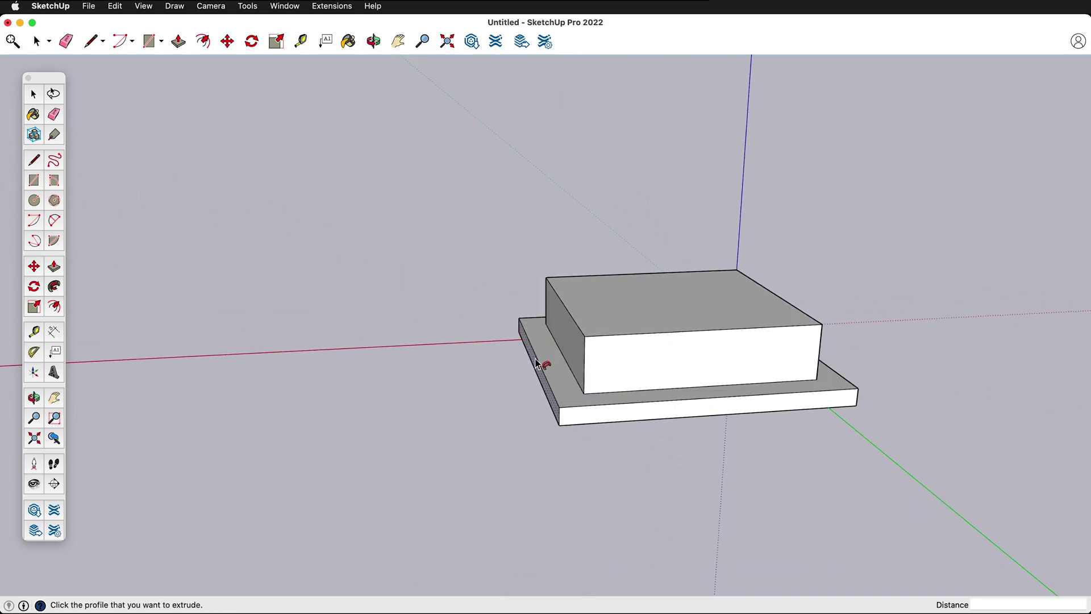
{"action": "middle_click_drag", "start_coordinate": [543, 366], "coordinate": [275, 467]}
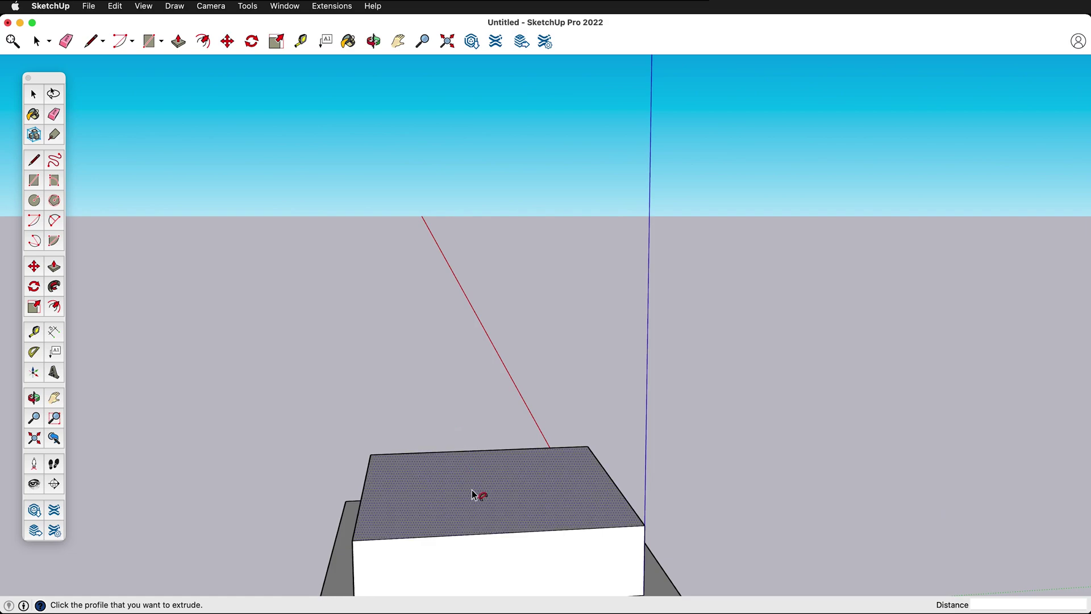
{"action": "key", "text": "space"}
Draw a closed upright profile beside the flanged box, with a straight vertical inner edge and an outer edge flaring to a top about 76' 2 1/8" wide
{"action": "middle_click_drag", "start_coordinate": [562, 366], "coordinate": [503, 340]}
{"action": "scroll", "coordinate": [503, 344], "scroll_direction": "down", "scroll_amount": 6}
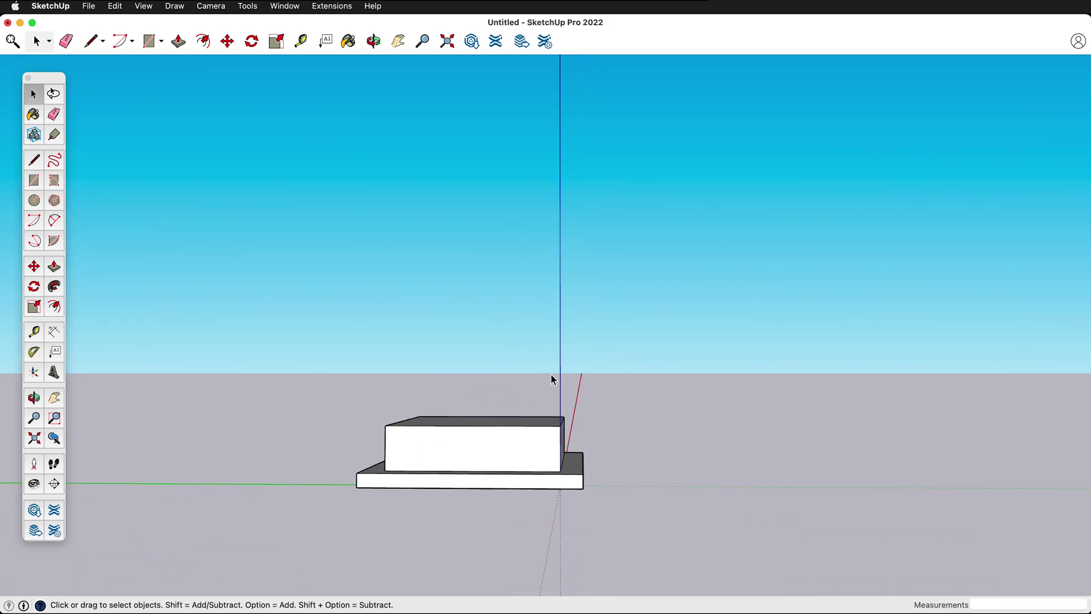
{"action": "middle_click_drag", "start_coordinate": [550, 374], "coordinate": [401, 532]}
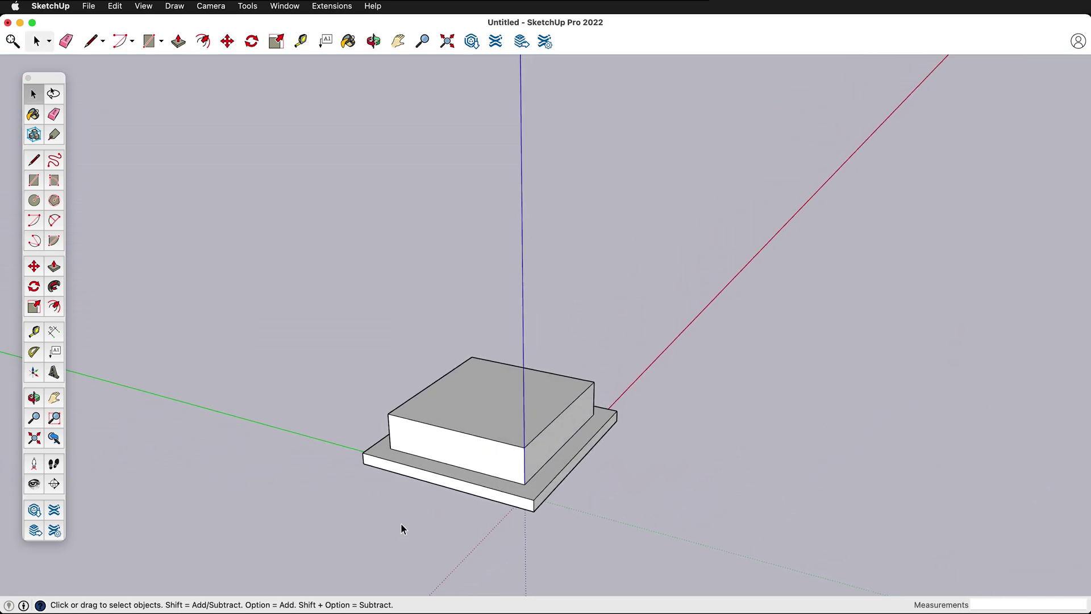
{"action": "middle_click_drag", "start_coordinate": [489, 555], "coordinate": [725, 382]}
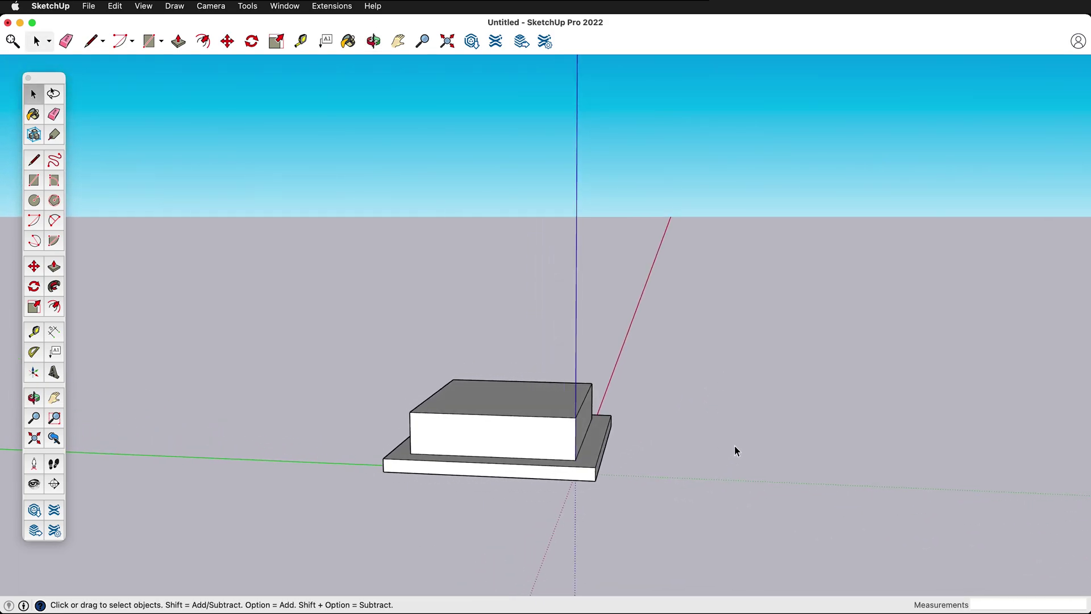
{"action": "key", "text": "l"}
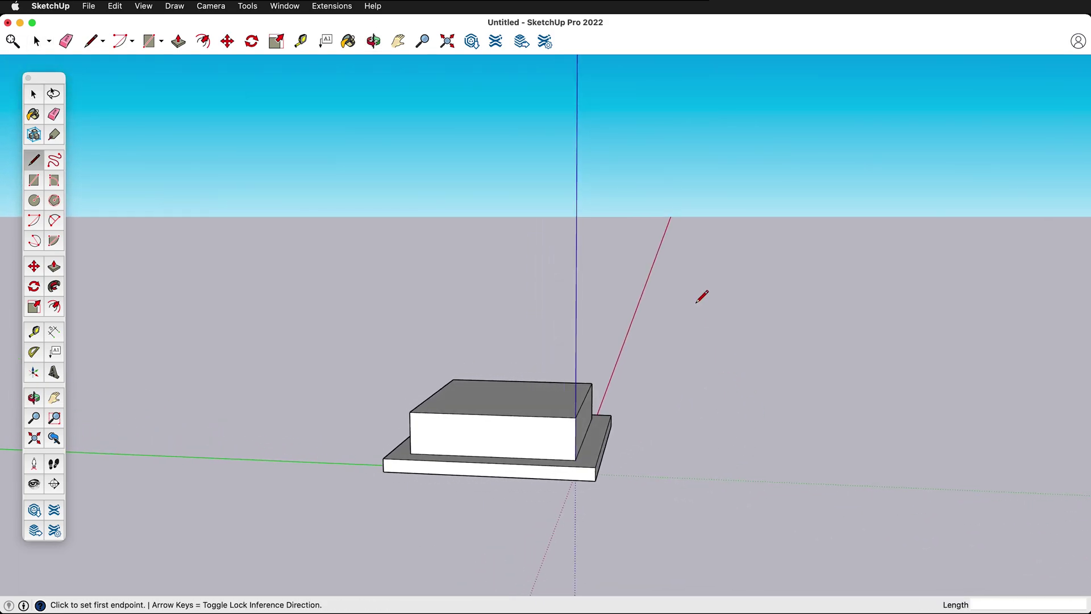
{"action": "left_click", "coordinate": [696, 303]}
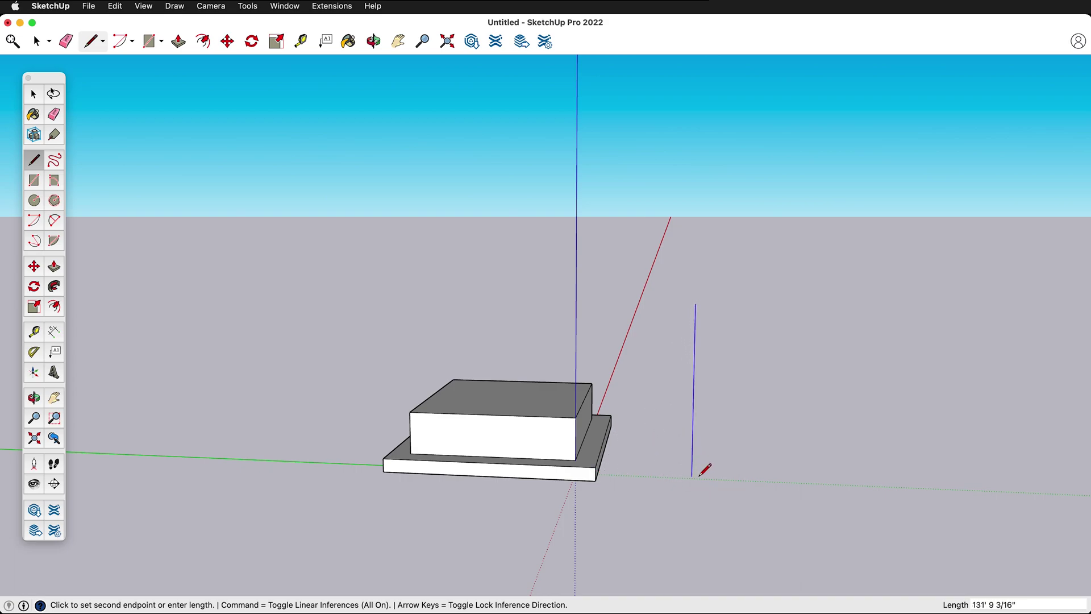
{"action": "key", "text": "Up"}
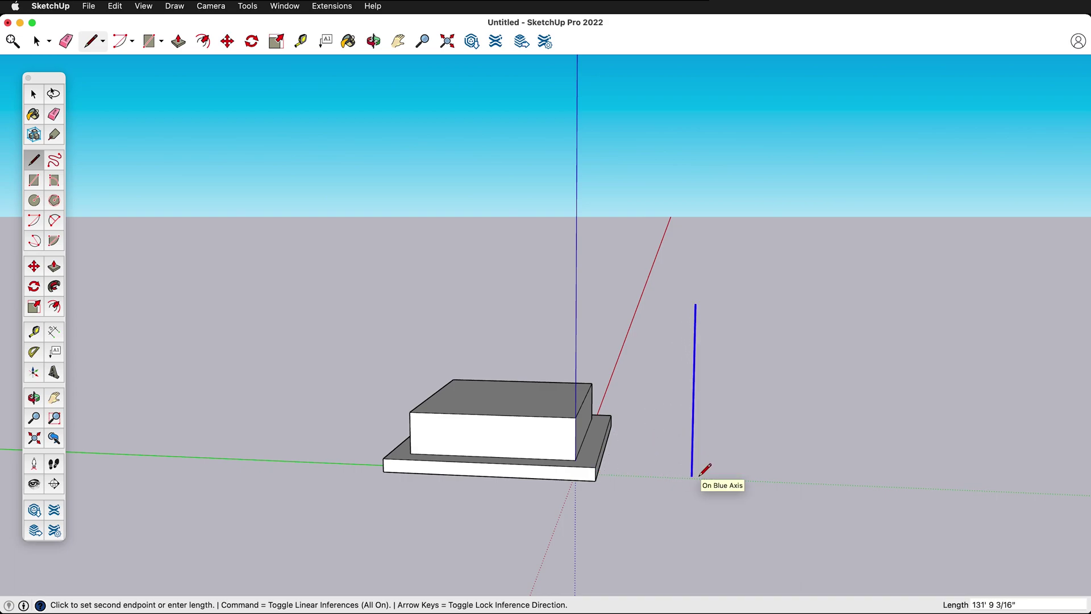
{"action": "left_click", "coordinate": [597, 479]}
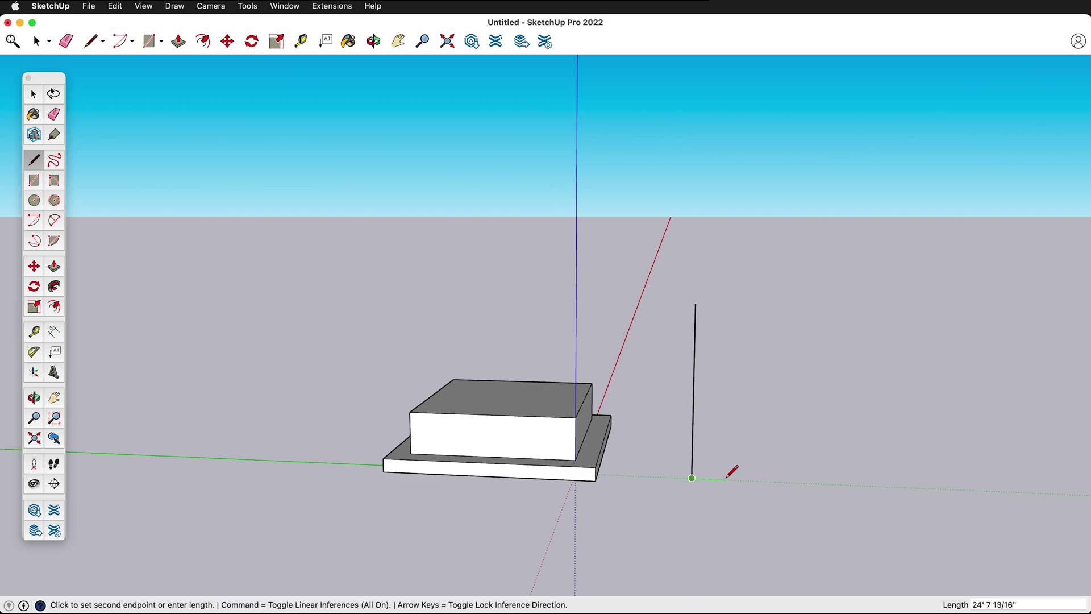
{"action": "left_click", "coordinate": [747, 480]}
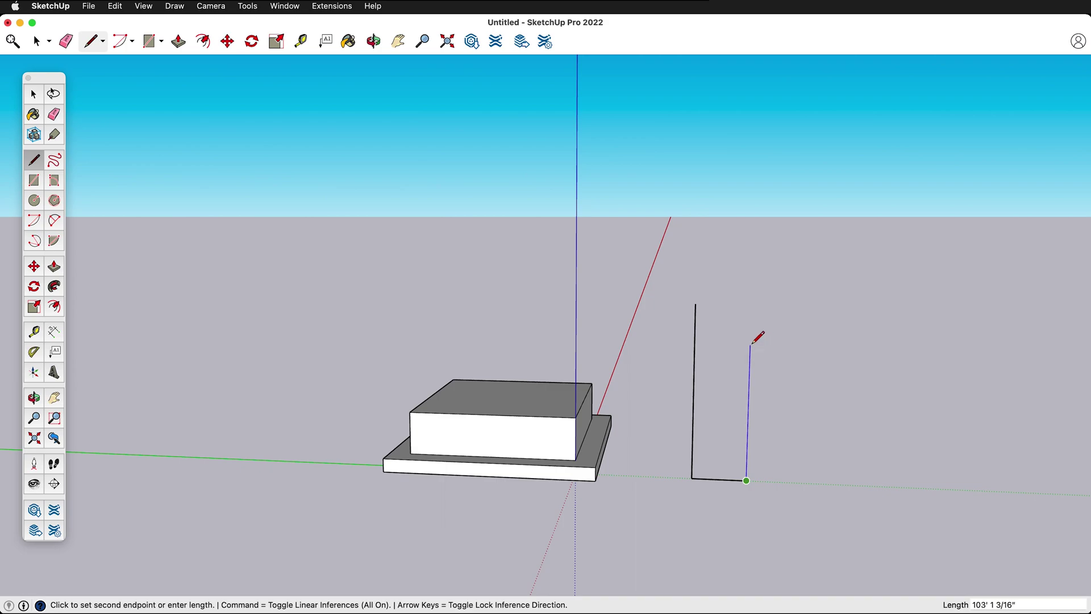
{"action": "left_click", "coordinate": [749, 385]}
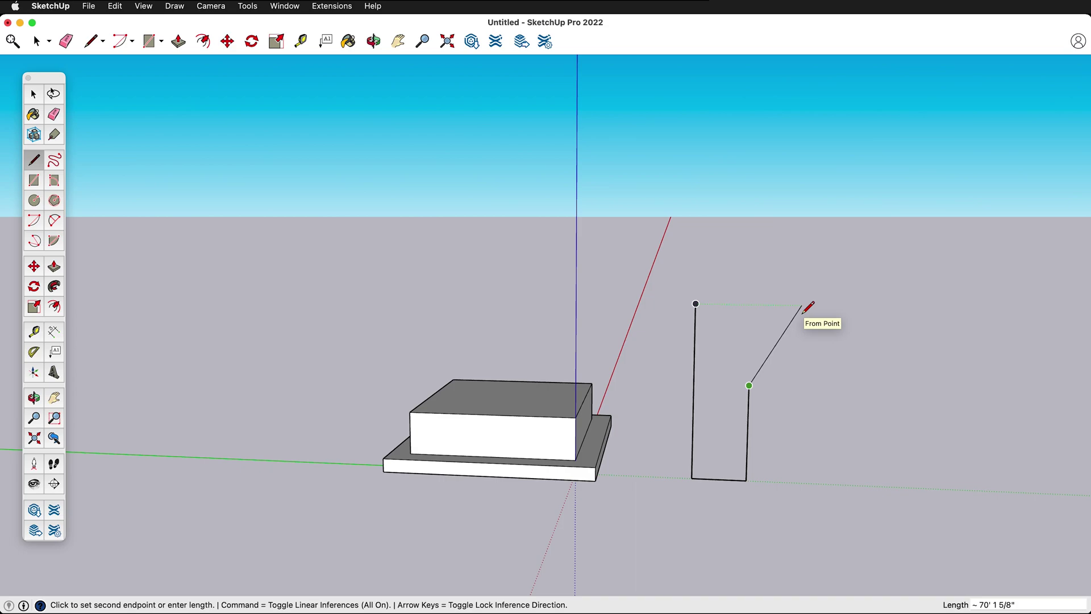
{"action": "left_click", "coordinate": [802, 305]}
{"action": "left_click", "coordinate": [695, 304]}
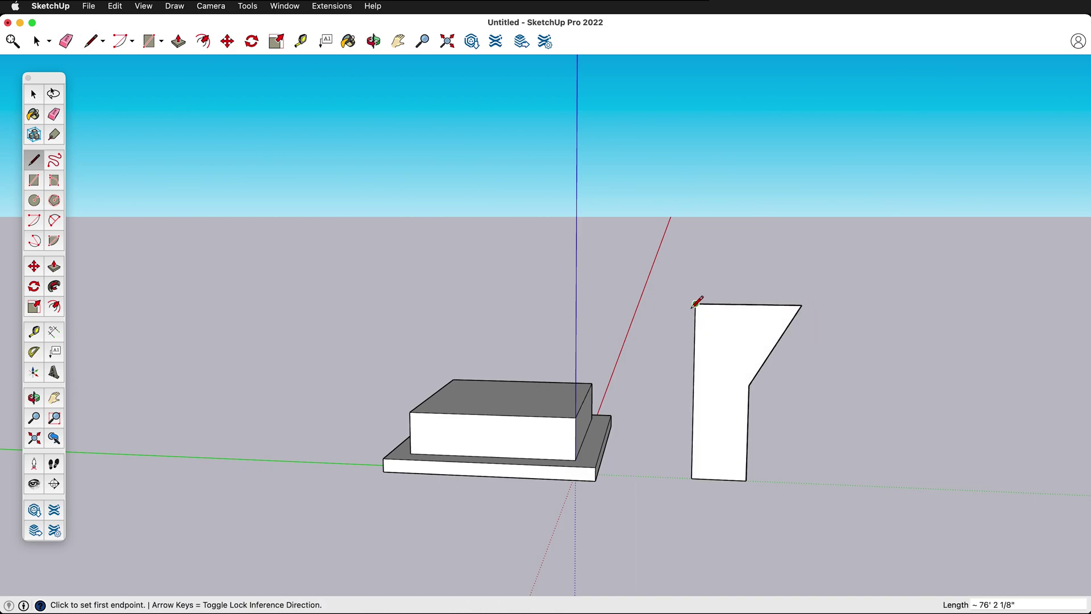
Draw a horizontal circle of about 14' 4" radius above the profile's upper inner corner, centred in line with its vertical edge
{"action": "middle_click_drag", "start_coordinate": [838, 453], "coordinate": [758, 551]}
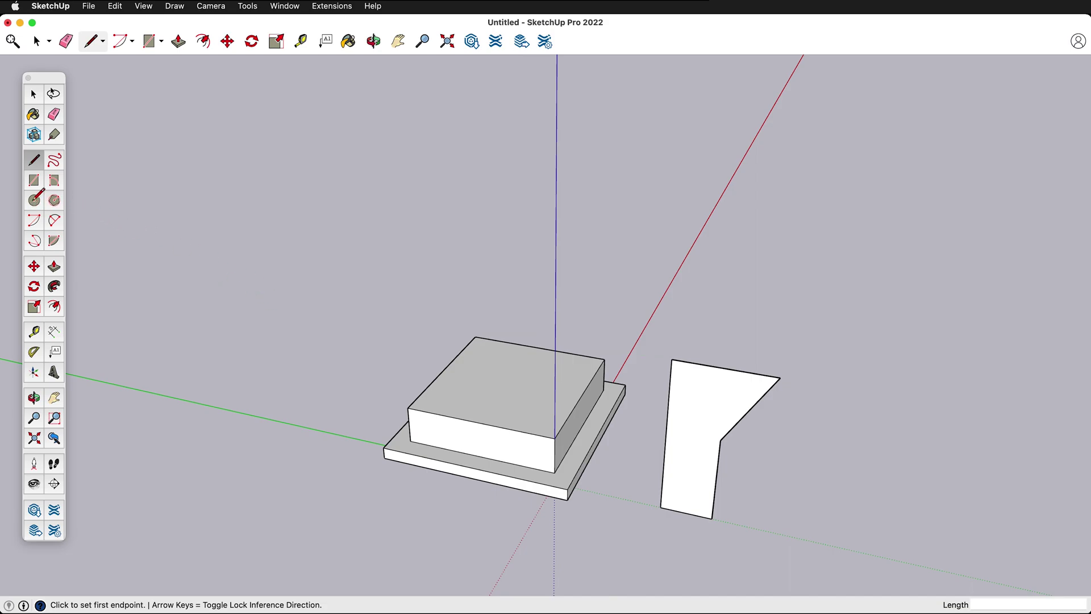
{"action": "left_click", "coordinate": [35, 199]}
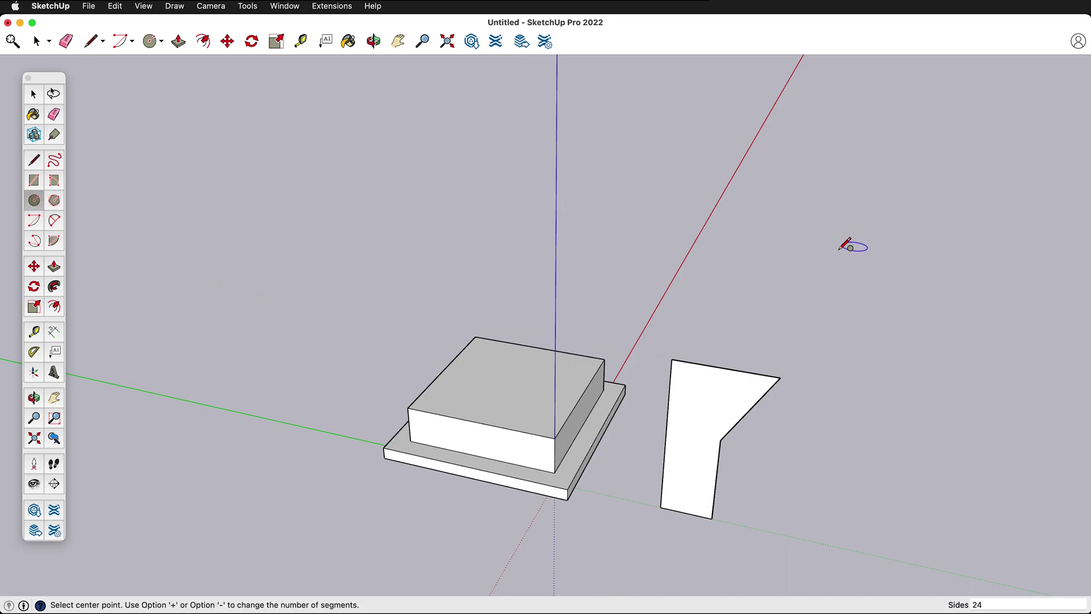
{"action": "left_click", "coordinate": [672, 335]}
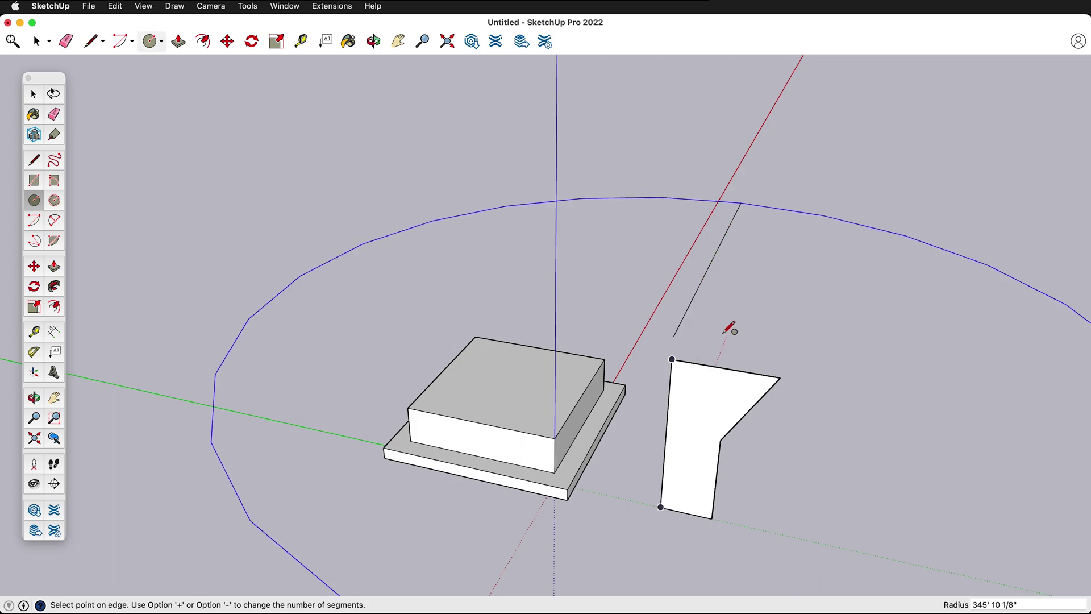
{"action": "left_click", "coordinate": [696, 335]}
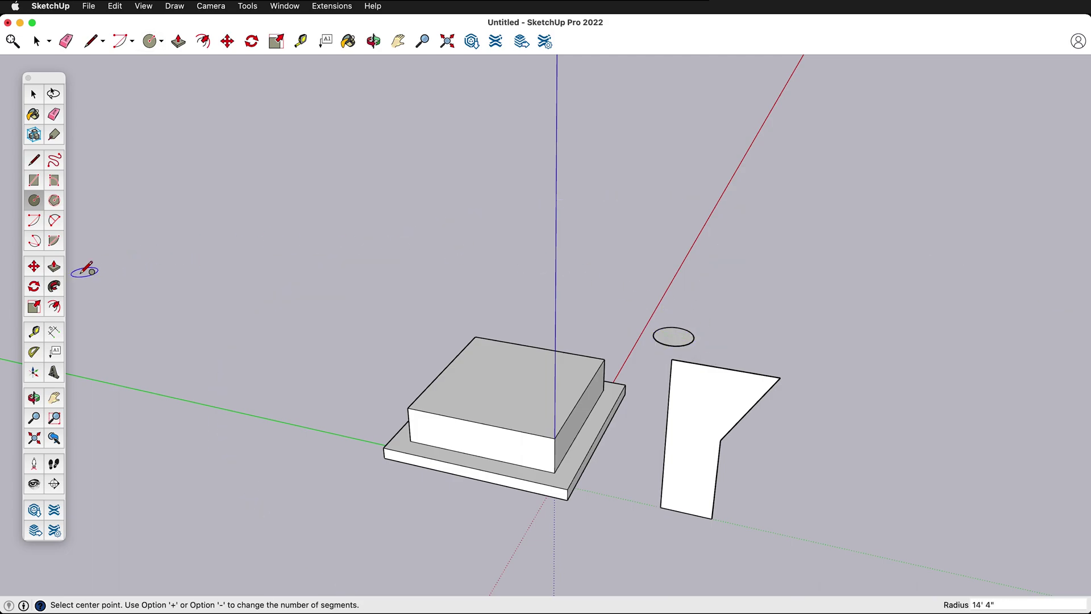
Revolve the flared profile around the small circle with Follow Me to form a funnel on a cylindrical stem
{"action": "left_click", "coordinate": [55, 285]}
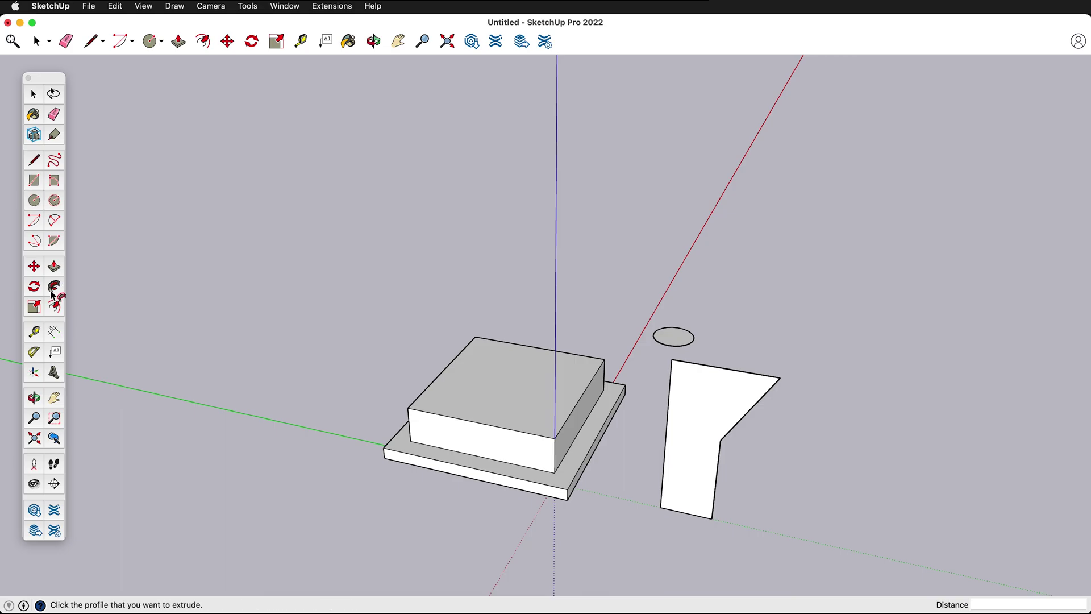
{"action": "middle_click_drag", "start_coordinate": [826, 335], "coordinate": [636, 363]}
{"action": "left_click", "coordinate": [632, 392]}
{"action": "left_click", "coordinate": [645, 353]}
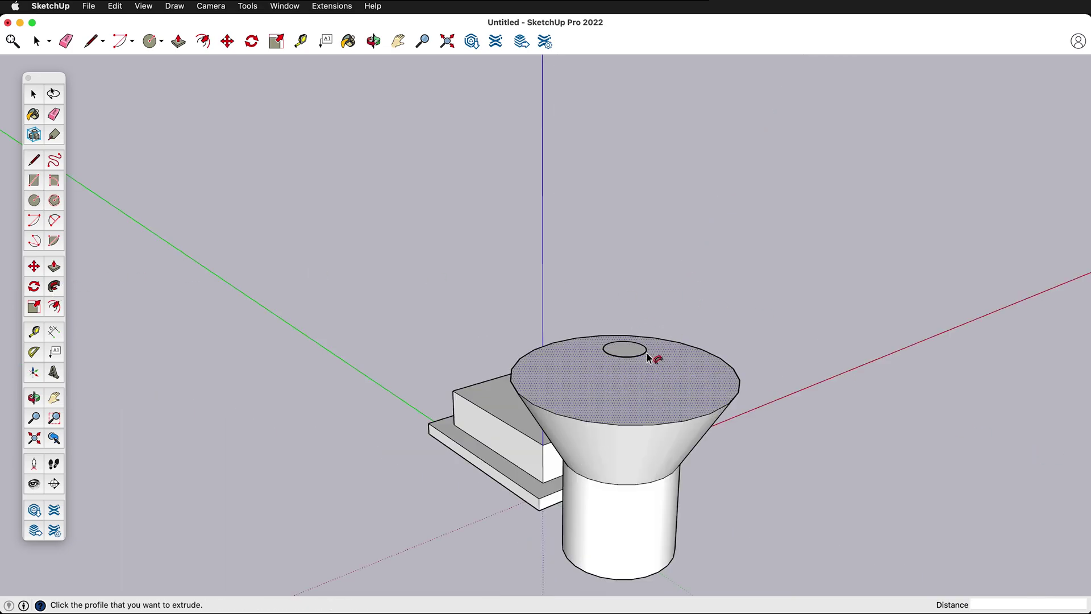
Draw a circle on the ground on the far side of the funnel from the box, and pull it up about 1' 1 1/4"
{"action": "middle_click_drag", "start_coordinate": [842, 382], "coordinate": [1076, 378]}
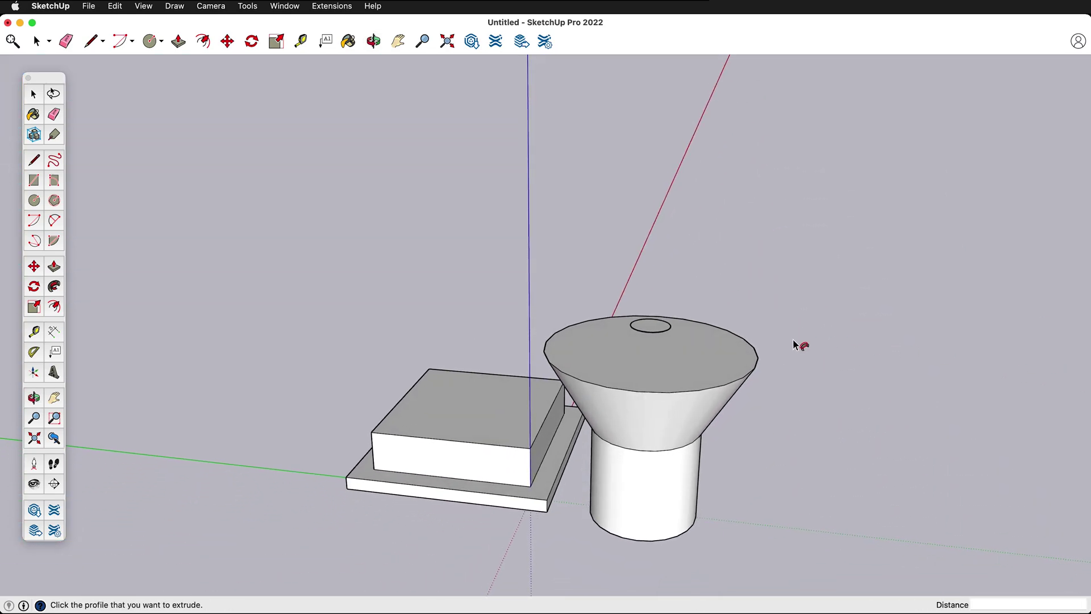
{"action": "middle_click_drag", "start_coordinate": [627, 400], "coordinate": [540, 377]}
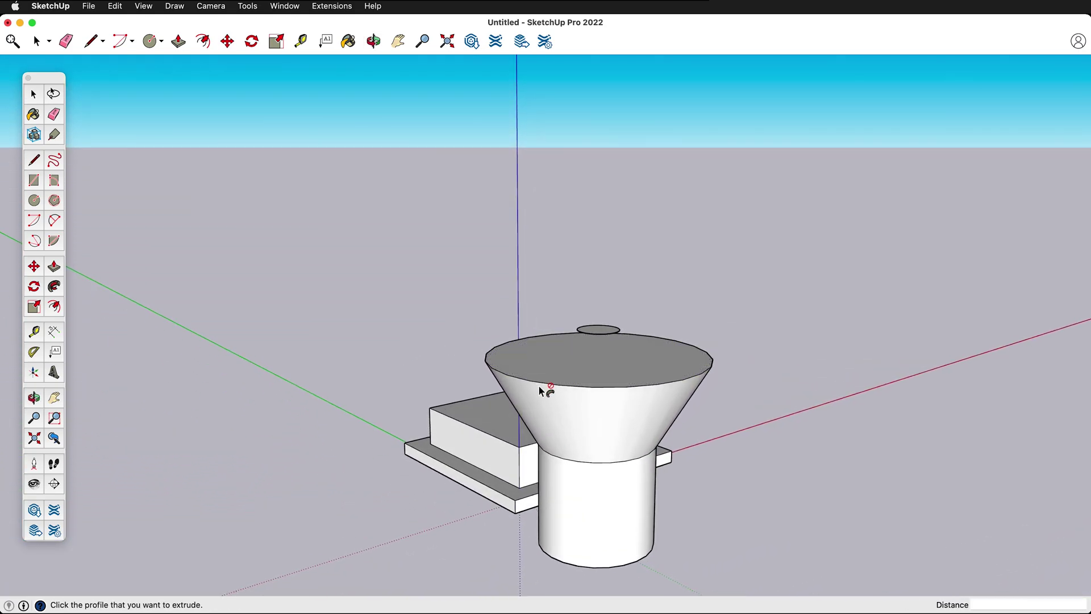
{"action": "scroll", "coordinate": [542, 381], "scroll_direction": "down", "scroll_amount": 1}
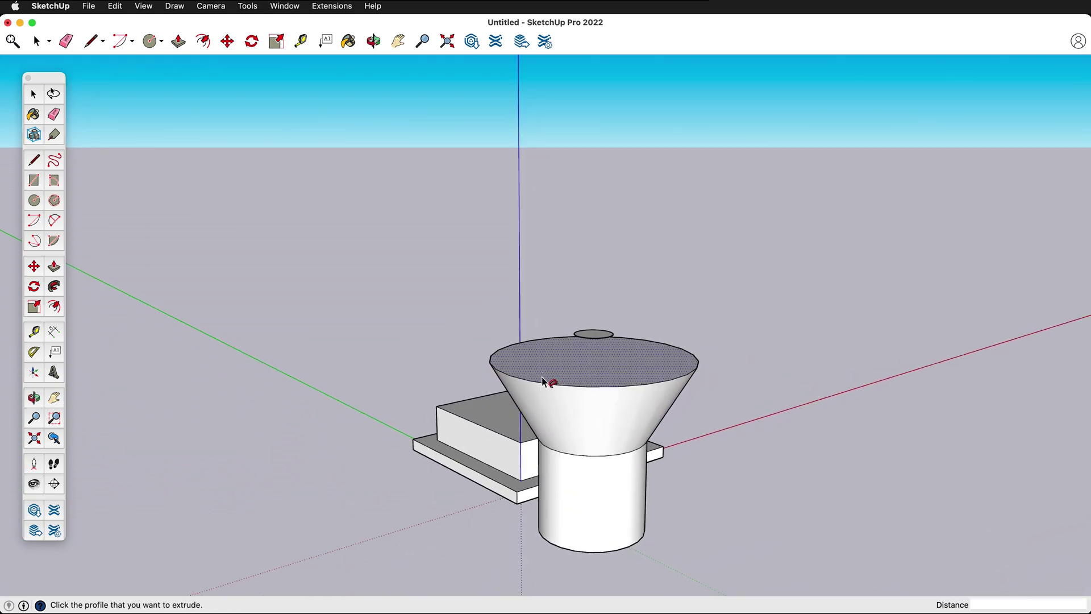
{"action": "left_click", "coordinate": [38, 197]}
{"action": "left_click", "coordinate": [800, 482]}
{"action": "left_click", "coordinate": [849, 479]}
{"action": "key", "text": "p"}
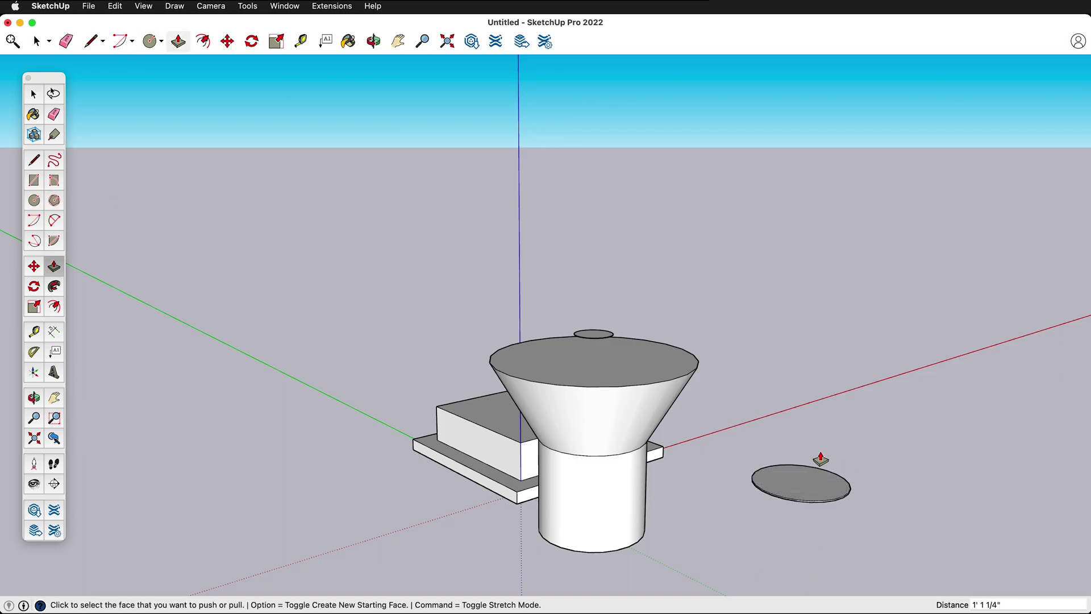
Extend the low cylinder beyond the funnel by 72' 10 7/16", and pull a separate section about 60' 3 15/16" above it, level with the funnel's rim
{"action": "left_click", "coordinate": [804, 484]}
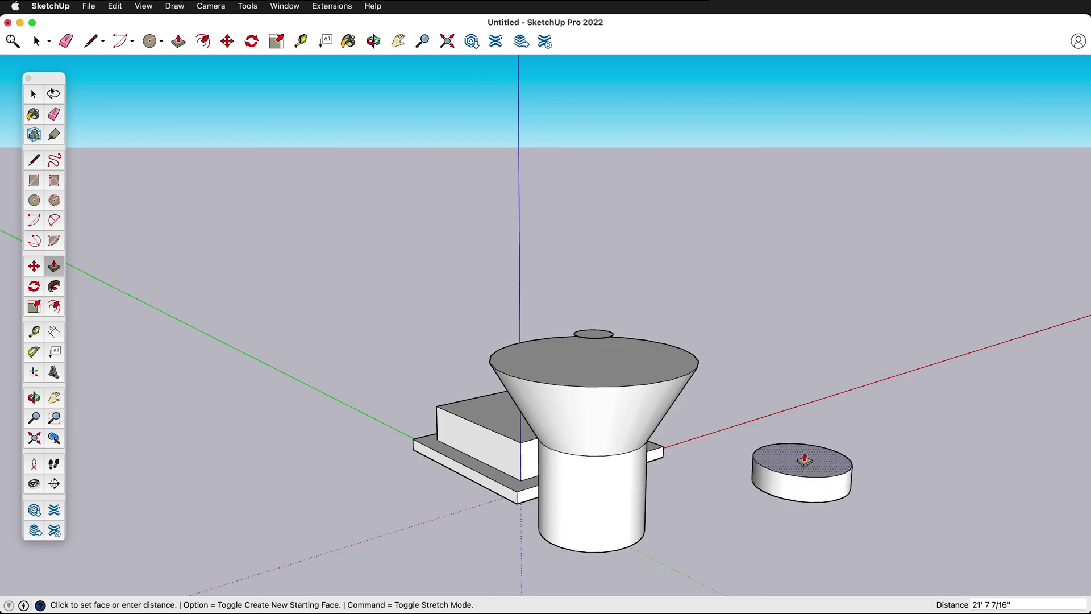
{"action": "left_click", "coordinate": [604, 460]}
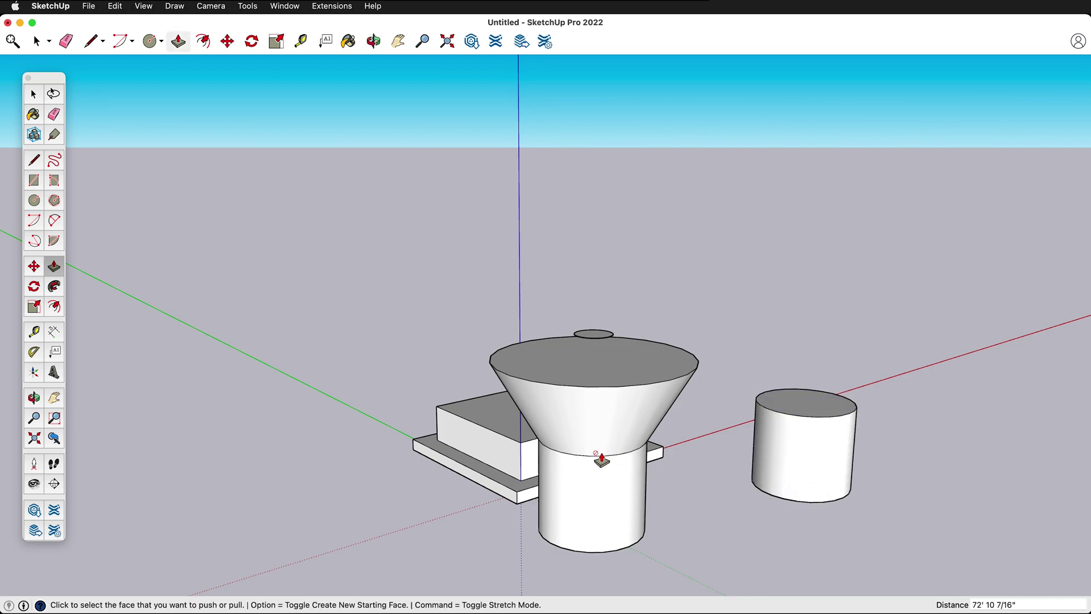
{"action": "left_click", "coordinate": [814, 410]}
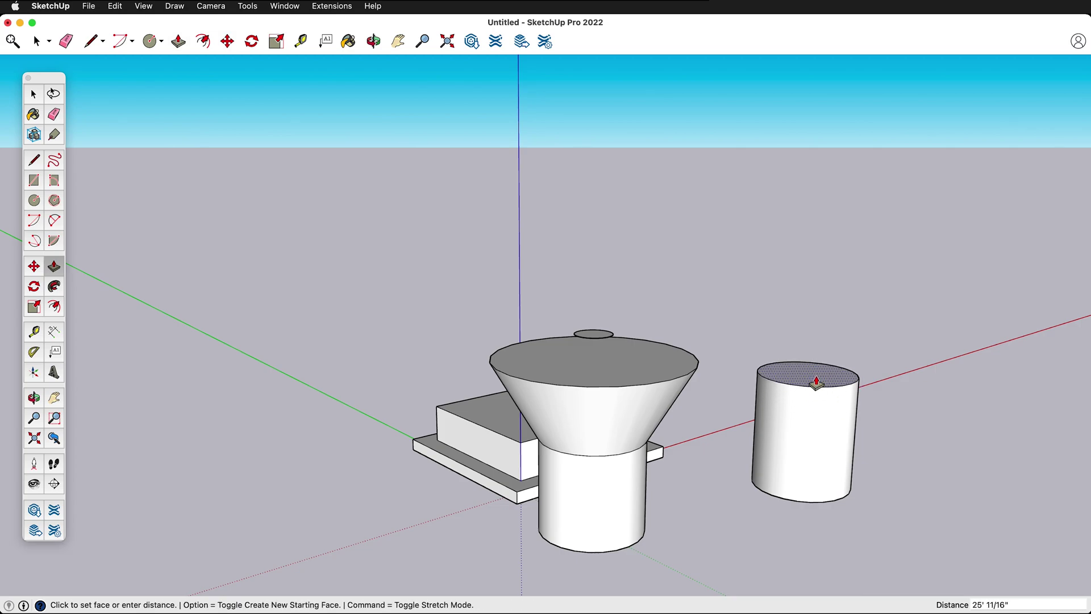
{"action": "left_click", "coordinate": [661, 378]}
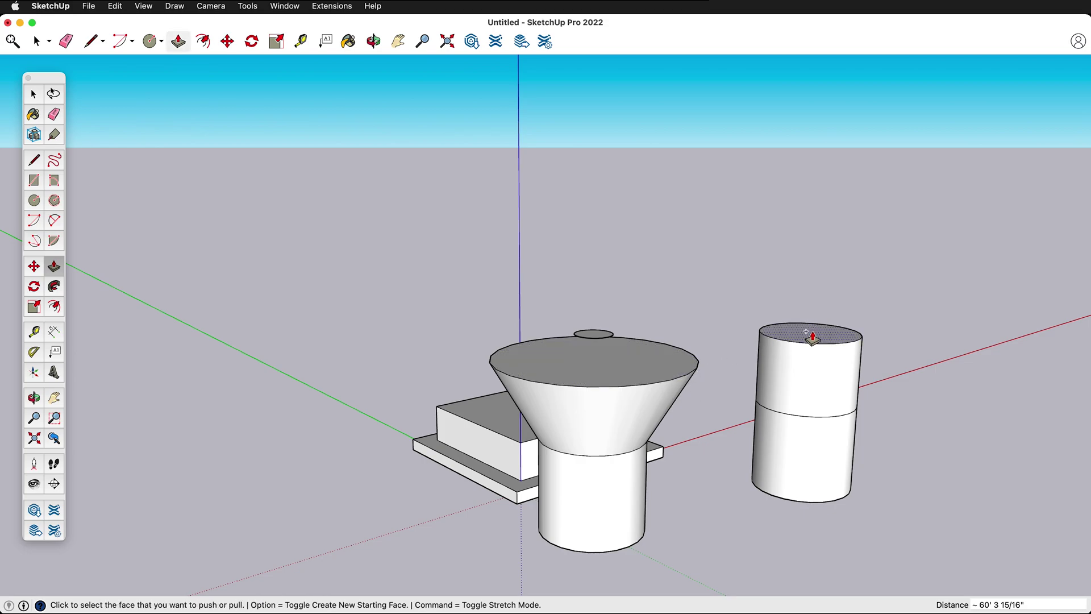
Scale the new cylinder's top face uniformly about its centre until the upper section flares into a funnel, and clear the selection
{"action": "key", "text": "space"}
{"action": "key", "text": "s"}
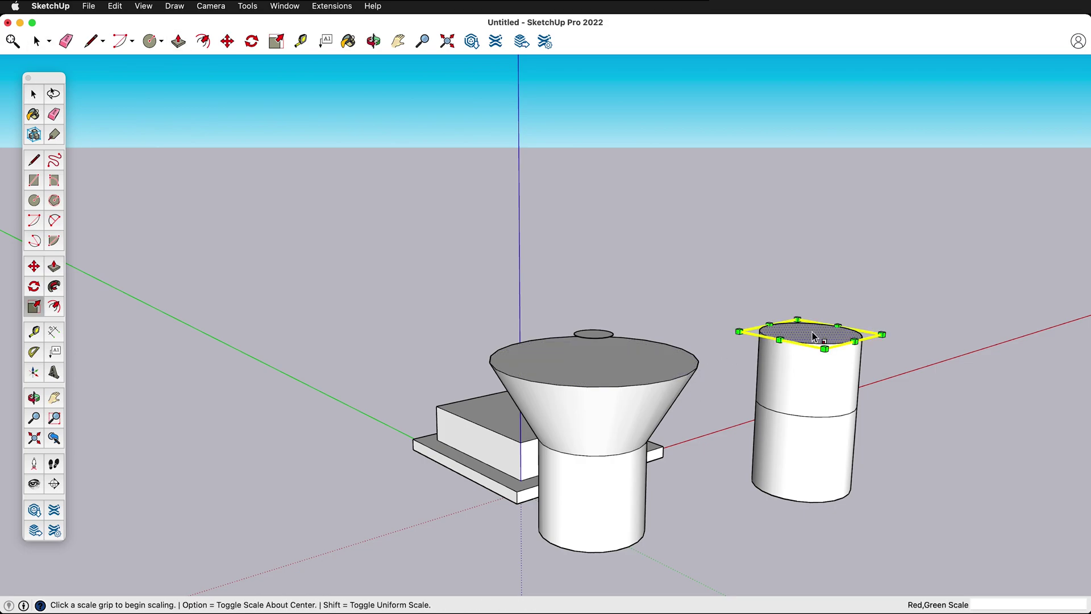
{"action": "key", "text": "alt"}
{"action": "left_click", "coordinate": [737, 332]}
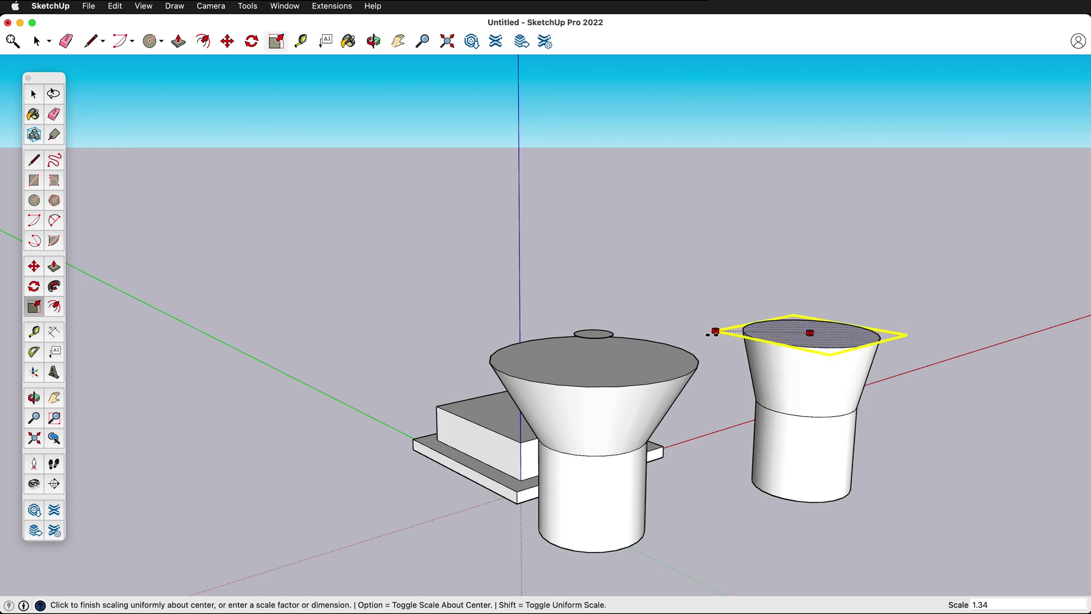
{"action": "left_click", "coordinate": [671, 333]}
{"action": "middle_click_drag", "start_coordinate": [901, 446], "coordinate": [723, 428]}
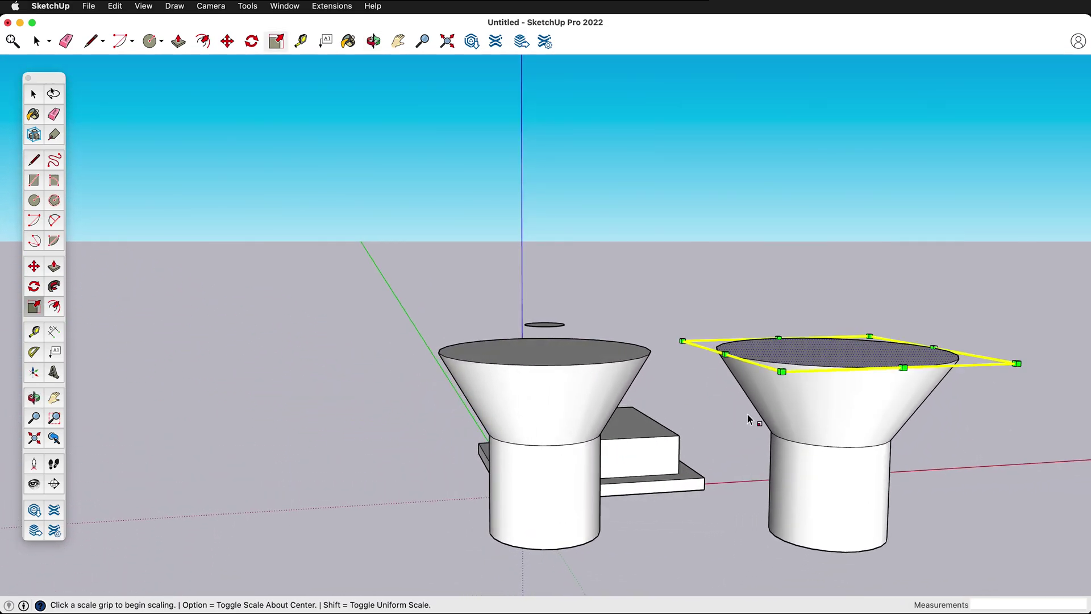
{"action": "key", "text": "space"}
{"action": "left_click", "coordinate": [356, 402]}
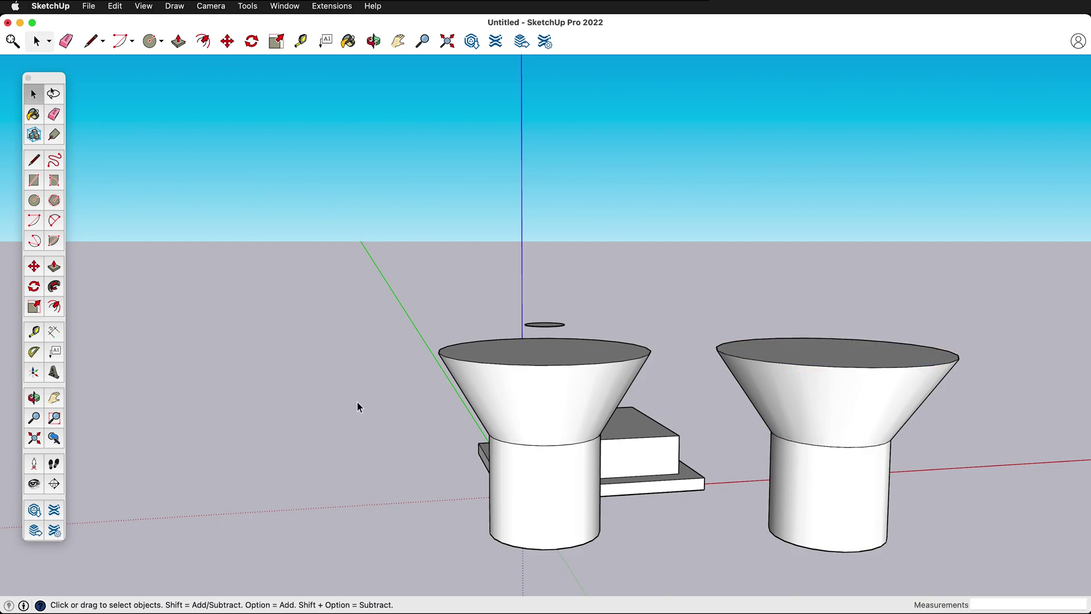
Make the revolved funnel and the extruded funnel each into its own group, and clear the selection
{"action": "triple_click", "coordinate": [511, 400]}
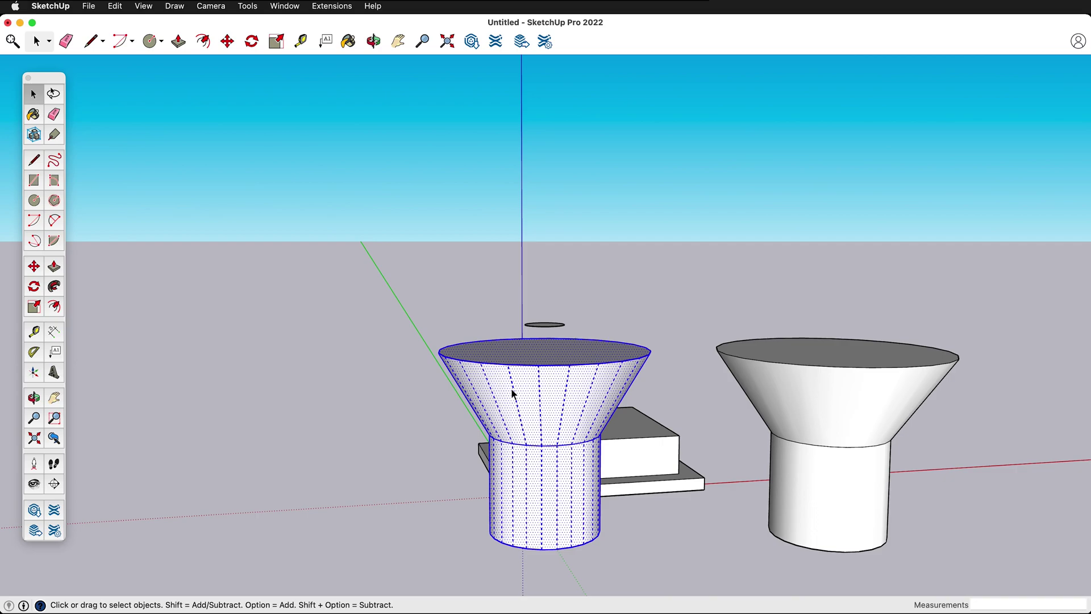
{"action": "key", "text": "super+g"}
{"action": "triple_click", "coordinate": [850, 404]}
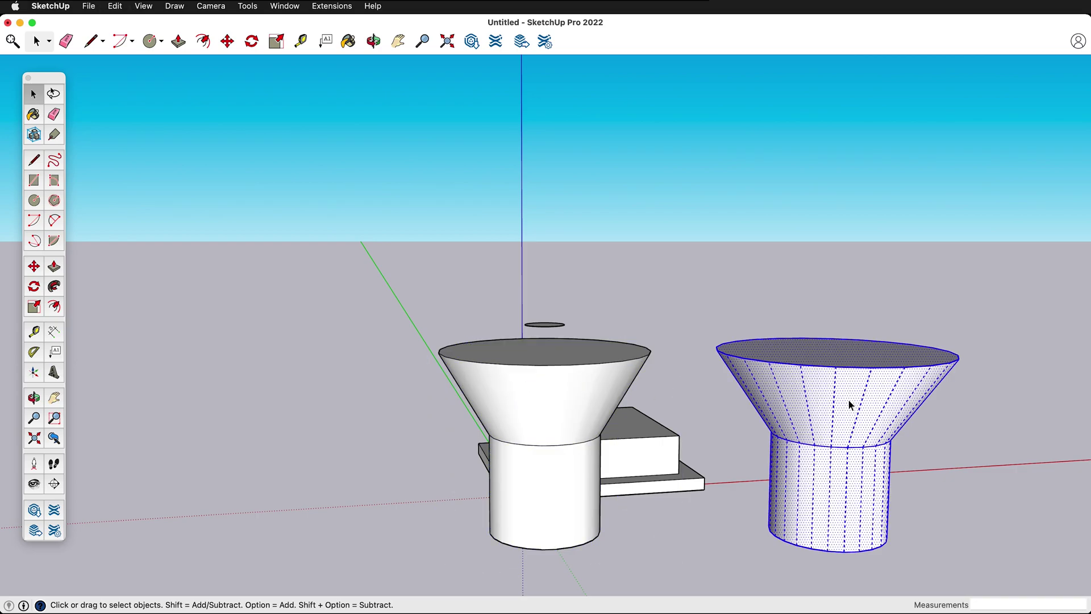
{"action": "key", "text": "super+g"}
{"action": "middle_click_drag", "start_coordinate": [530, 422], "coordinate": [829, 399]}
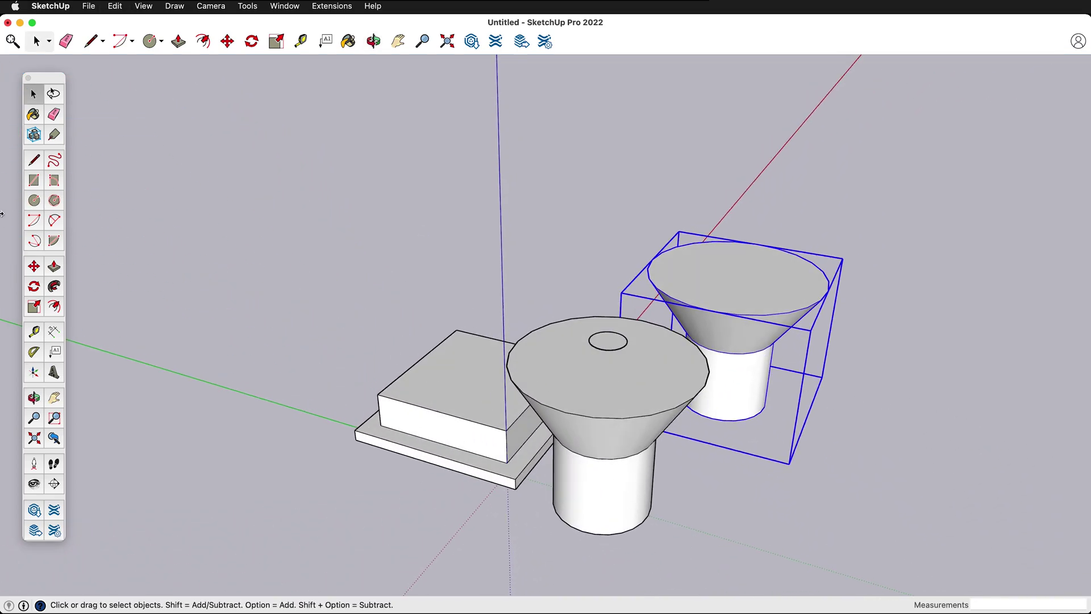
{"action": "scroll", "coordinate": [798, 350], "scroll_direction": "down", "scroll_amount": 3}
{"action": "left_click", "coordinate": [624, 190]}
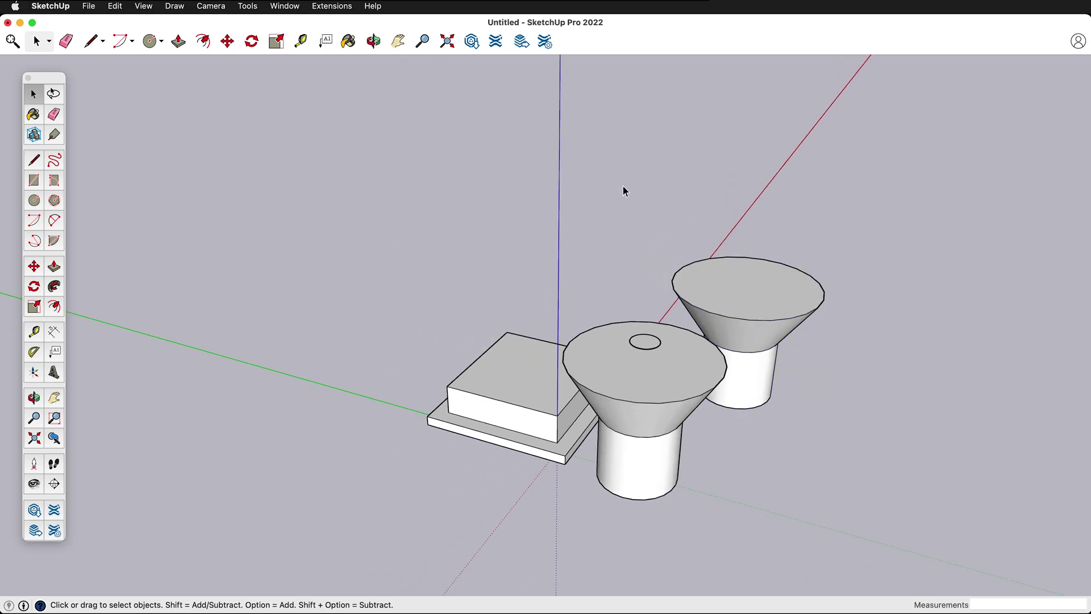
Tilt the extruded funnel group 45 degrees using the Move tool's rotation grips
{"action": "left_click", "coordinate": [32, 268]}
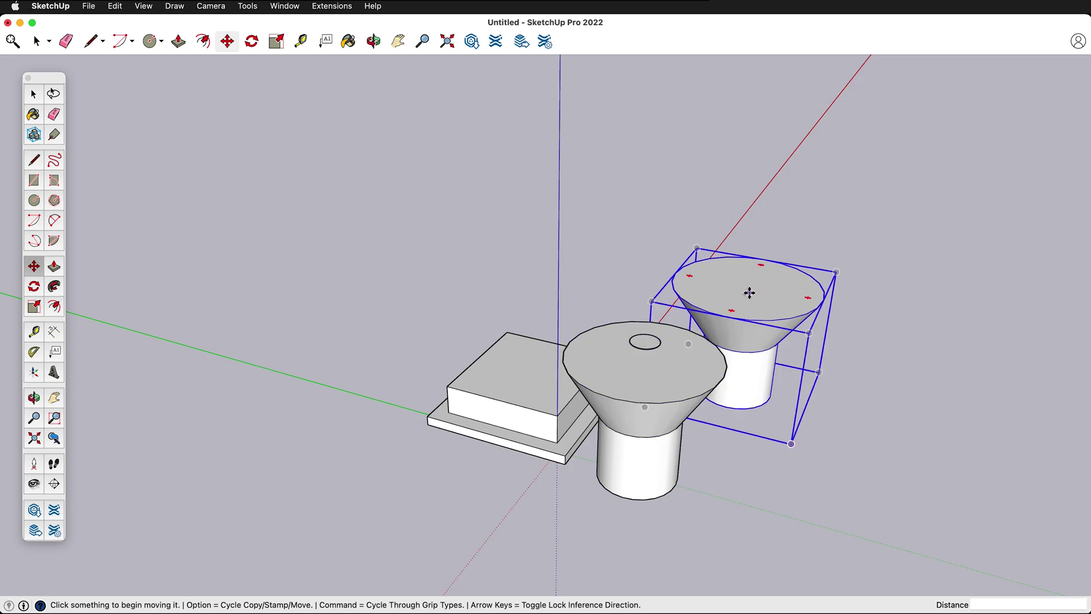
{"action": "left_click", "coordinate": [733, 318]}
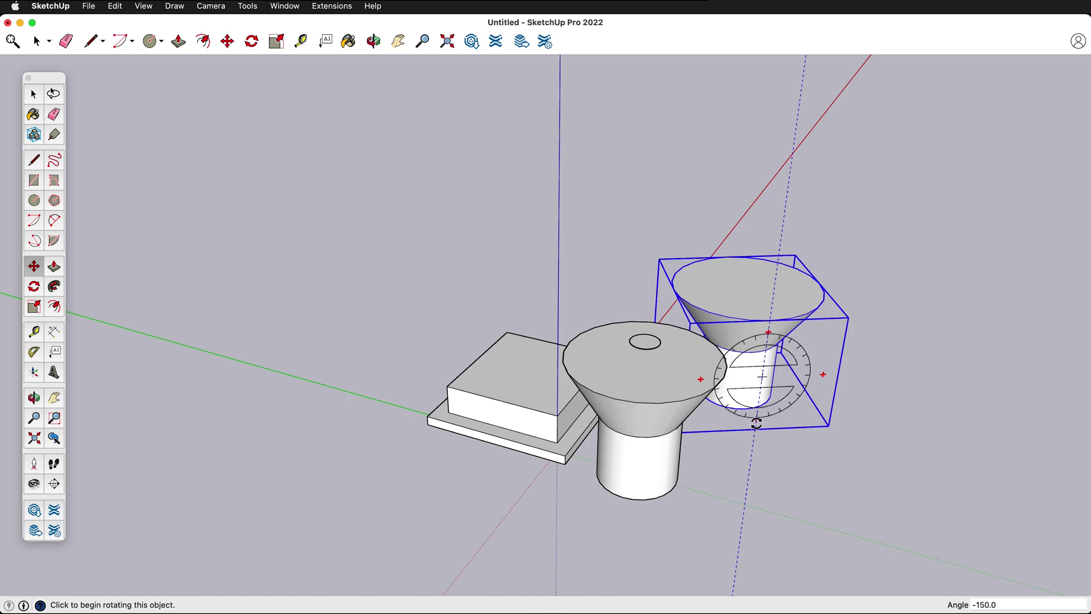
{"action": "left_click", "coordinate": [795, 404]}
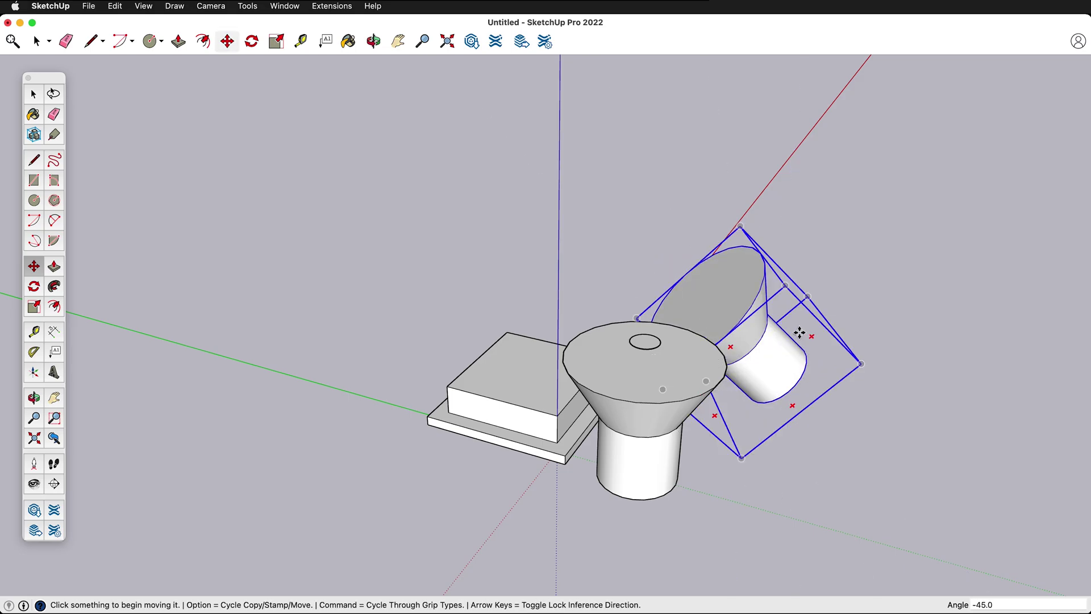
Move the upper front edge of the flanged box inward across its top to turn that side into a slope
{"action": "middle_click_drag", "start_coordinate": [803, 329], "coordinate": [573, 387]}
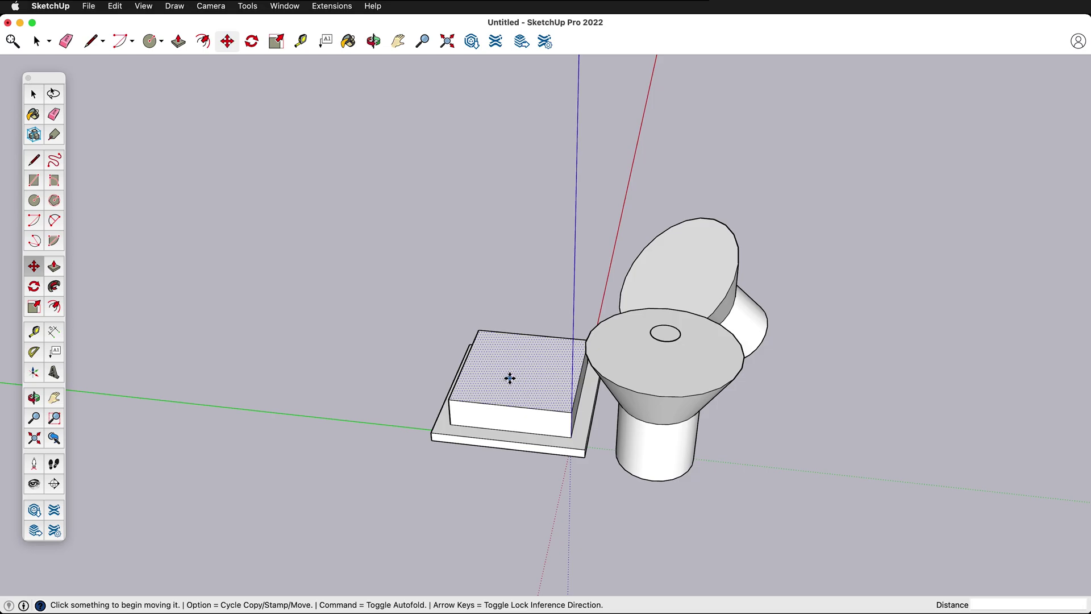
{"action": "left_click", "coordinate": [472, 401]}
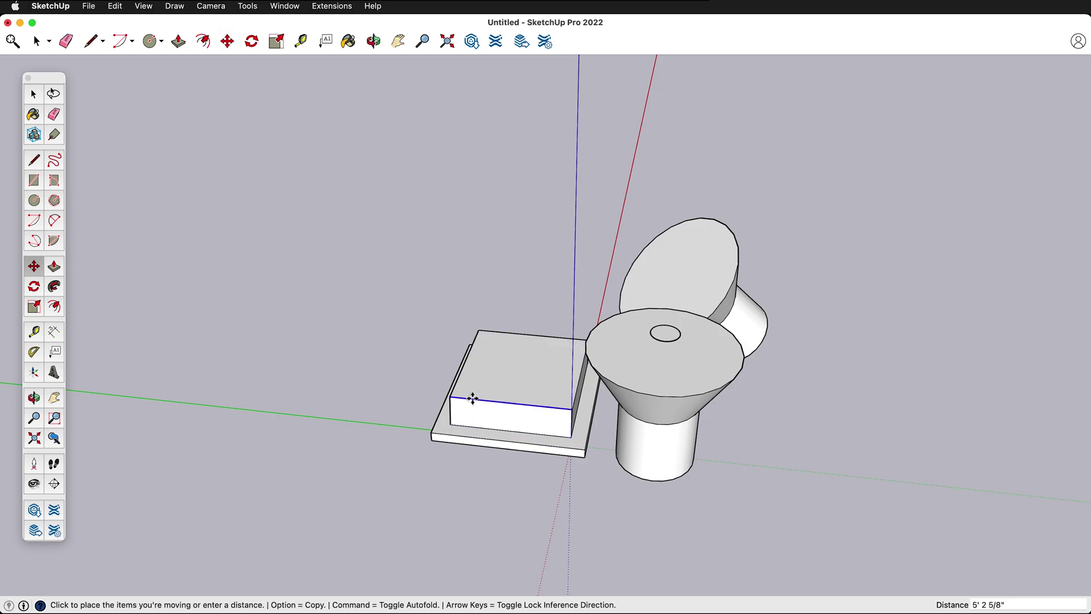
{"action": "left_click", "coordinate": [484, 369]}
Move the tilted funnel group about 215' 6 1/2" away from the upright funnel, to behind the sloped box
{"action": "middle_click_drag", "start_coordinate": [485, 369], "coordinate": [540, 396]}
{"action": "scroll", "coordinate": [533, 309], "scroll_direction": "up", "scroll_amount": 5}
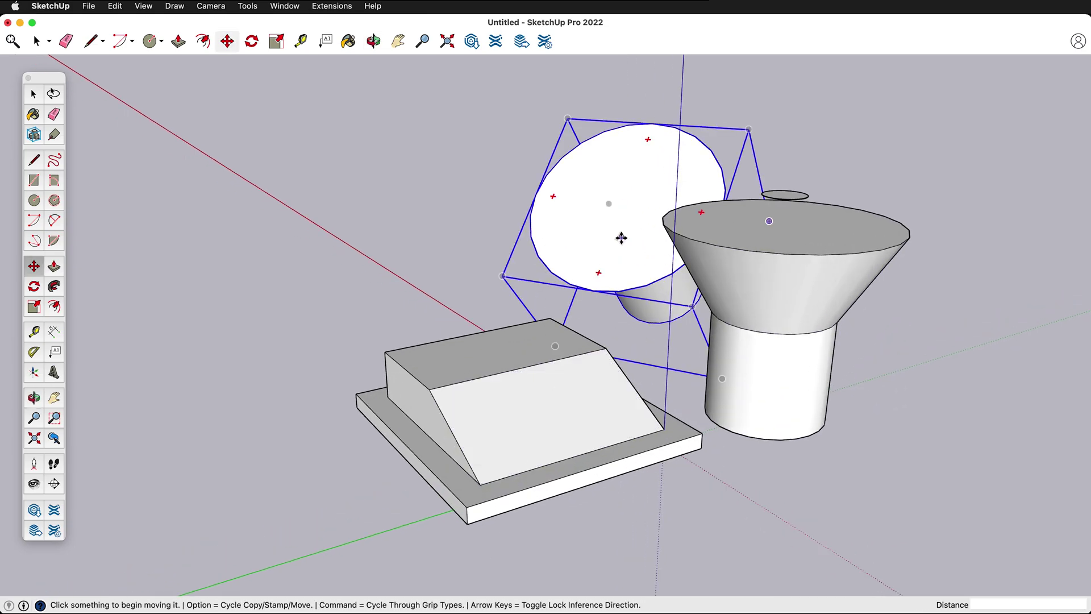
{"action": "left_click", "coordinate": [642, 289]}
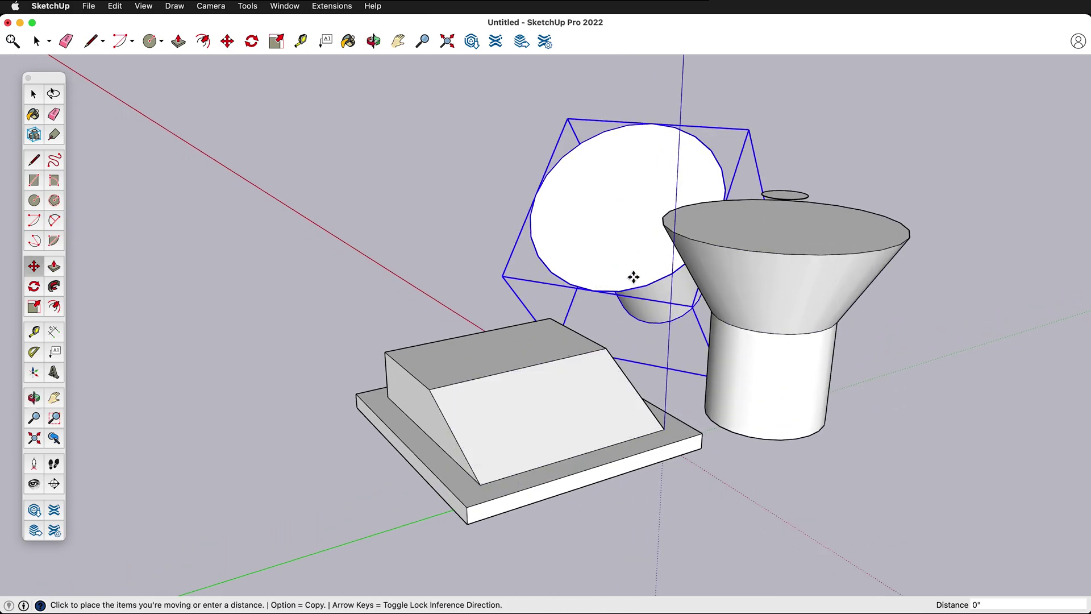
{"action": "left_click", "coordinate": [455, 232]}
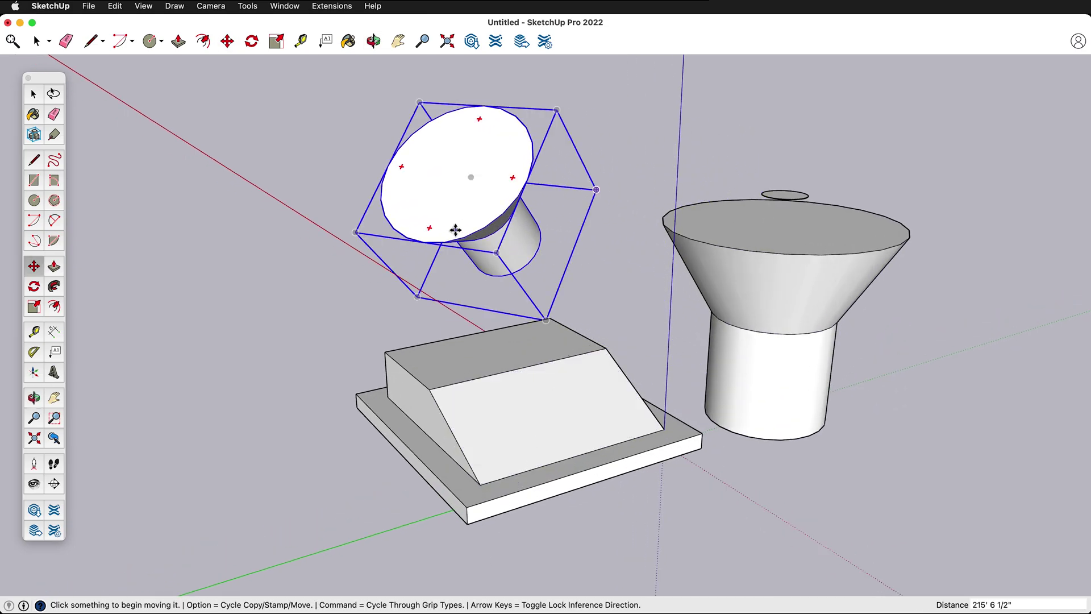
Skew the sloped box by moving its end face outward along the red axis and shifting its sloping side face sideways
{"action": "left_click", "coordinate": [413, 409]}
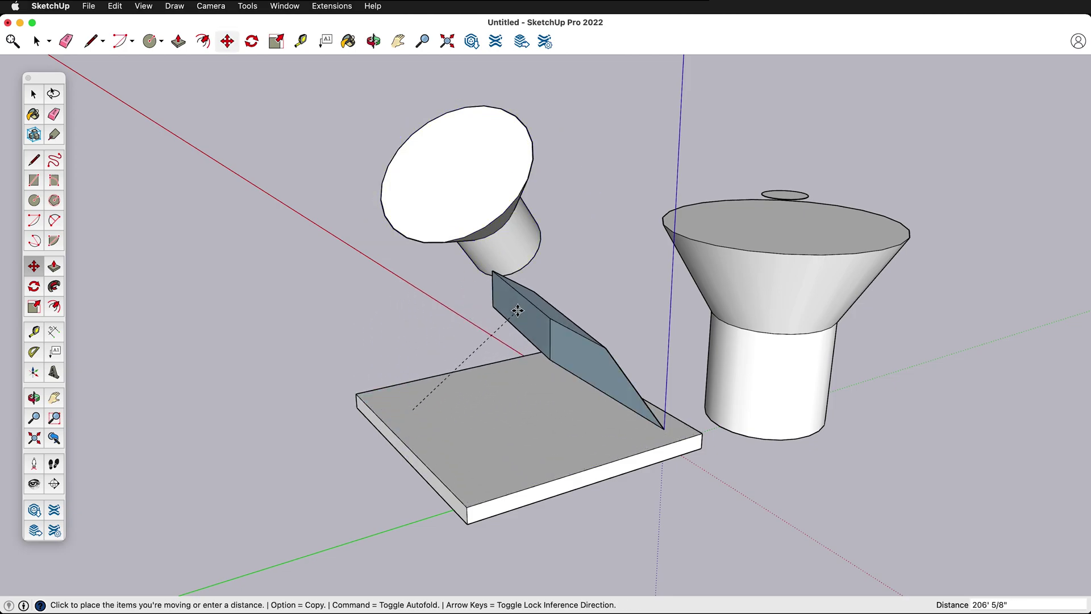
{"action": "left_click", "coordinate": [379, 288]}
{"action": "middle_click_drag", "start_coordinate": [380, 288], "coordinate": [917, 531]}
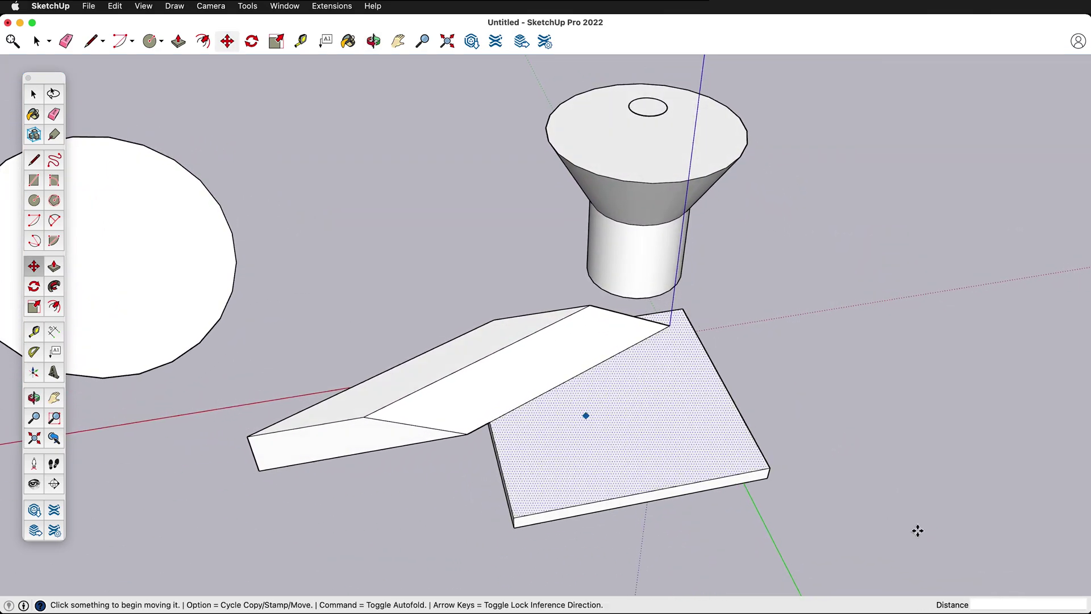
{"action": "left_click", "coordinate": [480, 373]}
{"action": "left_click", "coordinate": [692, 436]}
Move the box's vertical end edge back toward the slab, and raise the slab's upper corner about 31' 2 7/8"
{"action": "middle_click_drag", "start_coordinate": [692, 435], "coordinate": [790, 196]}
{"action": "left_click", "coordinate": [281, 352]}
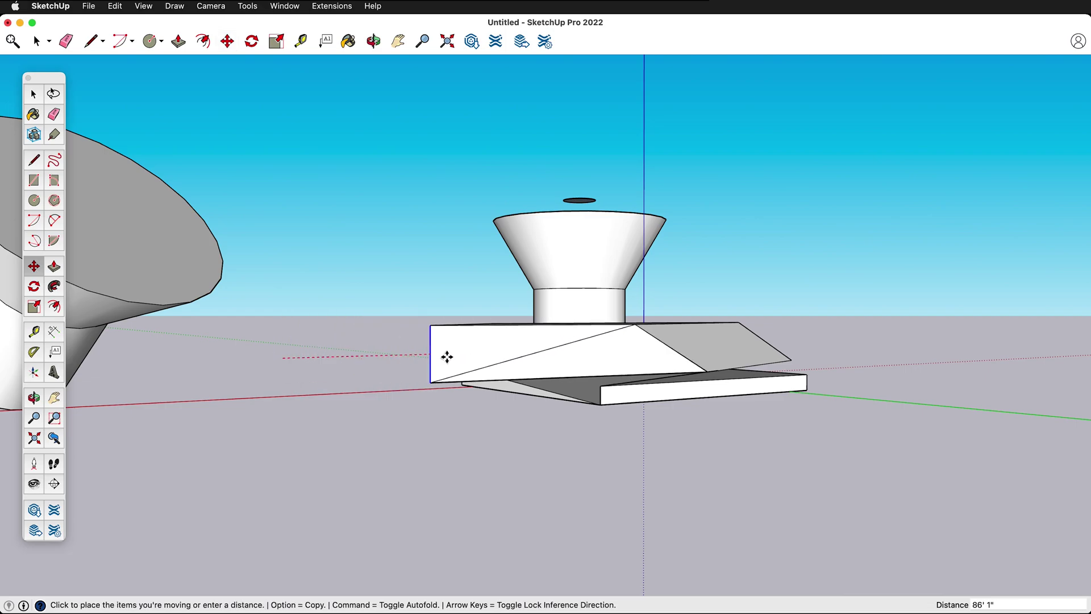
{"action": "left_click", "coordinate": [518, 348]}
{"action": "middle_click_drag", "start_coordinate": [519, 348], "coordinate": [171, 418]}
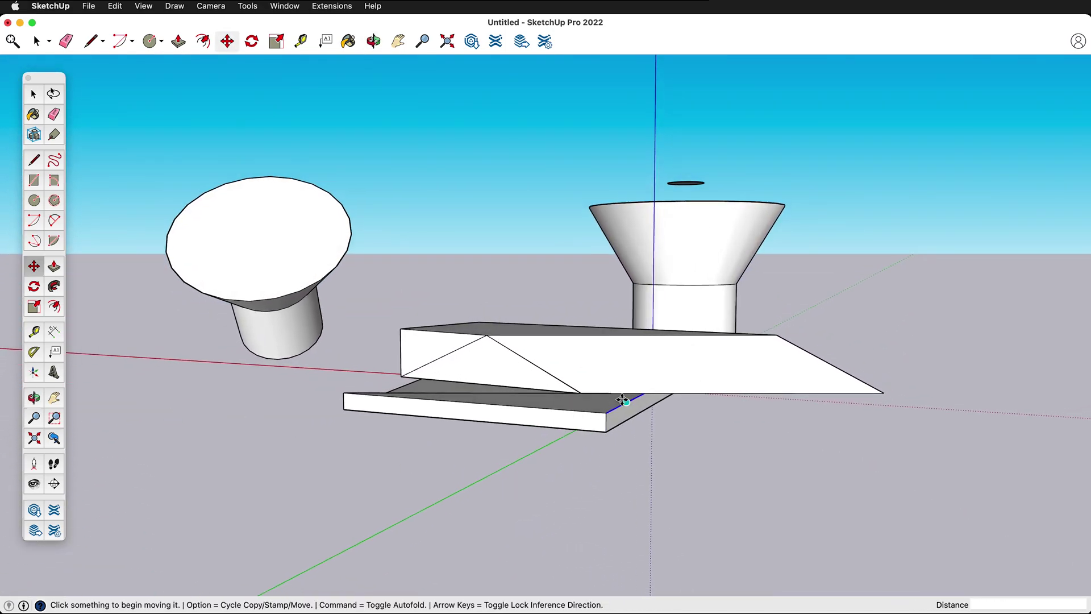
{"action": "left_click", "coordinate": [604, 420]}
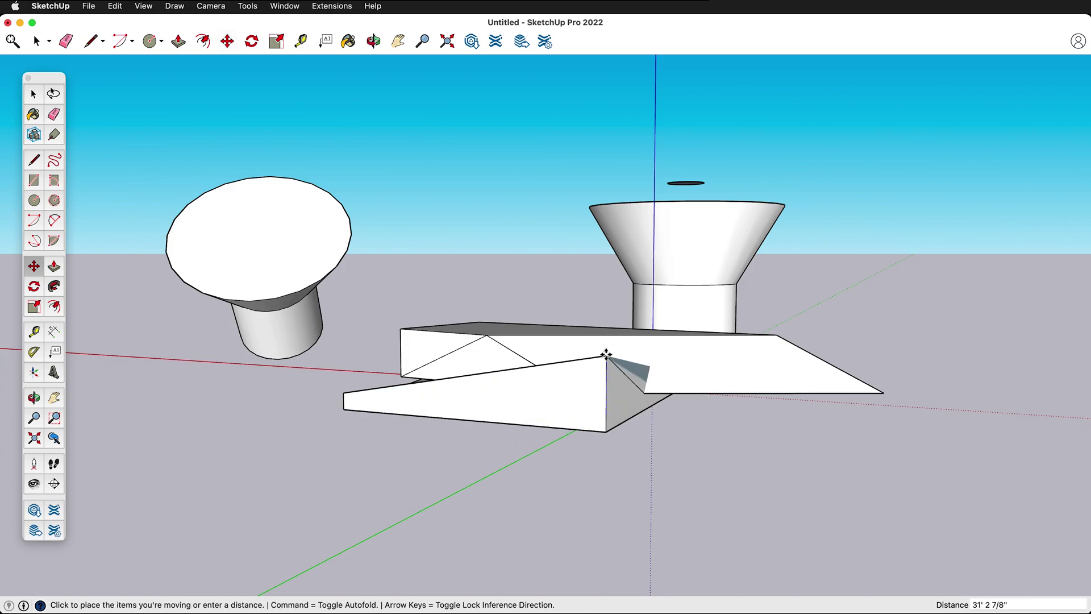
{"action": "left_click", "coordinate": [607, 354]}
Turn the upright funnel group upside down using the Move tool's rotation grips
{"action": "middle_click_drag", "start_coordinate": [670, 383], "coordinate": [171, 486]}
{"action": "middle_click_drag", "start_coordinate": [530, 443], "coordinate": [477, 418]}
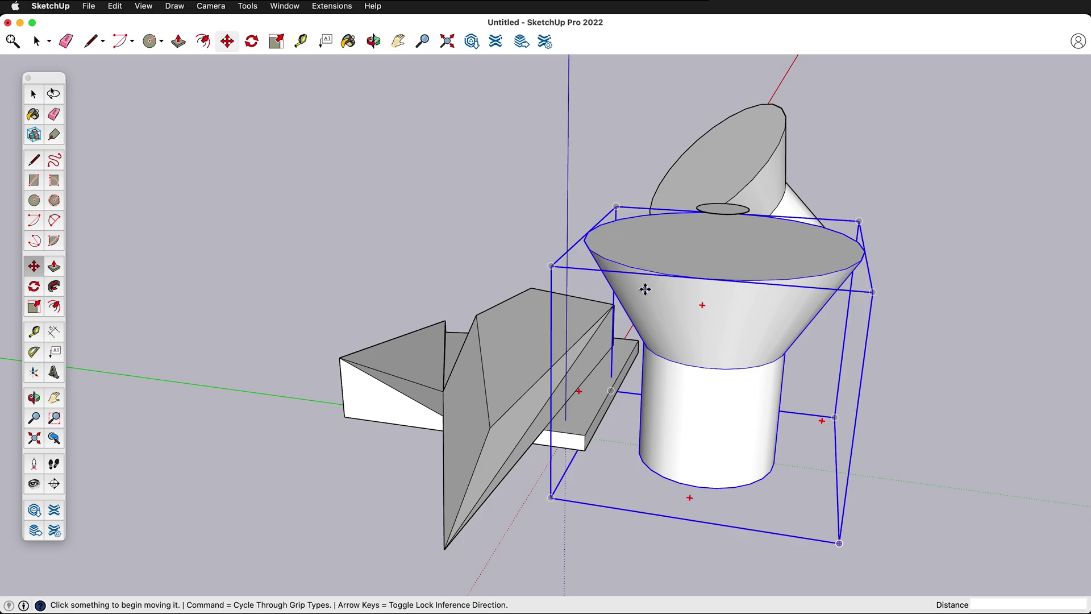
{"action": "scroll", "coordinate": [645, 289], "scroll_direction": "down", "scroll_amount": 2}
{"action": "key", "text": "q"}
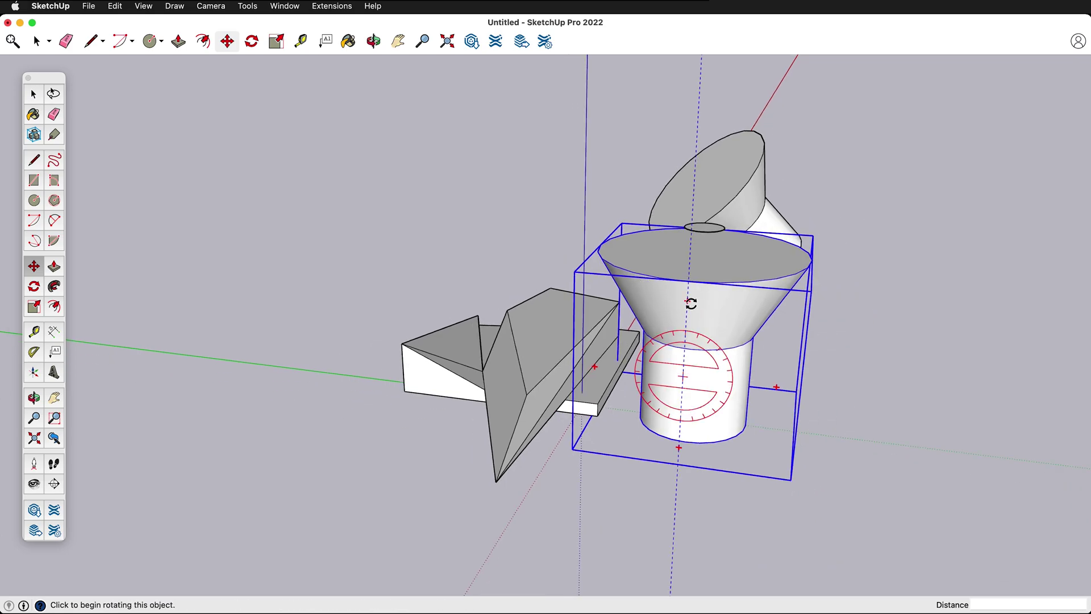
{"action": "left_click", "coordinate": [691, 303]}
{"action": "left_click", "coordinate": [703, 451]}
{"action": "middle_click_drag", "start_coordinate": [703, 452], "coordinate": [550, 279]}
{"action": "key", "text": "m"}
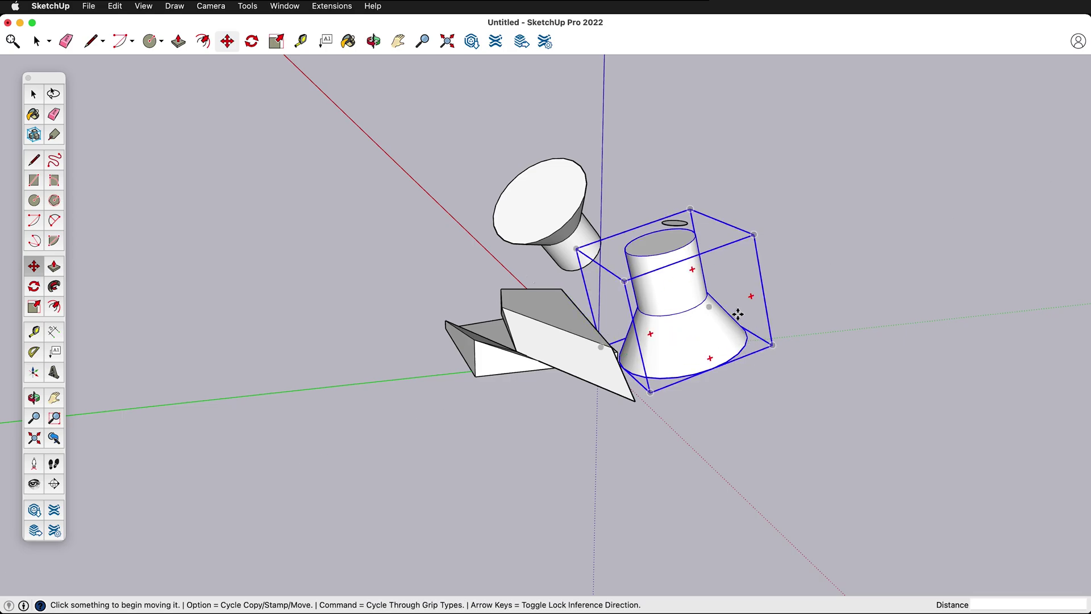
Select all the connected geometry of the distorted box and slab, and make it a group
{"action": "middle_click_drag", "start_coordinate": [833, 339], "coordinate": [585, 334]}
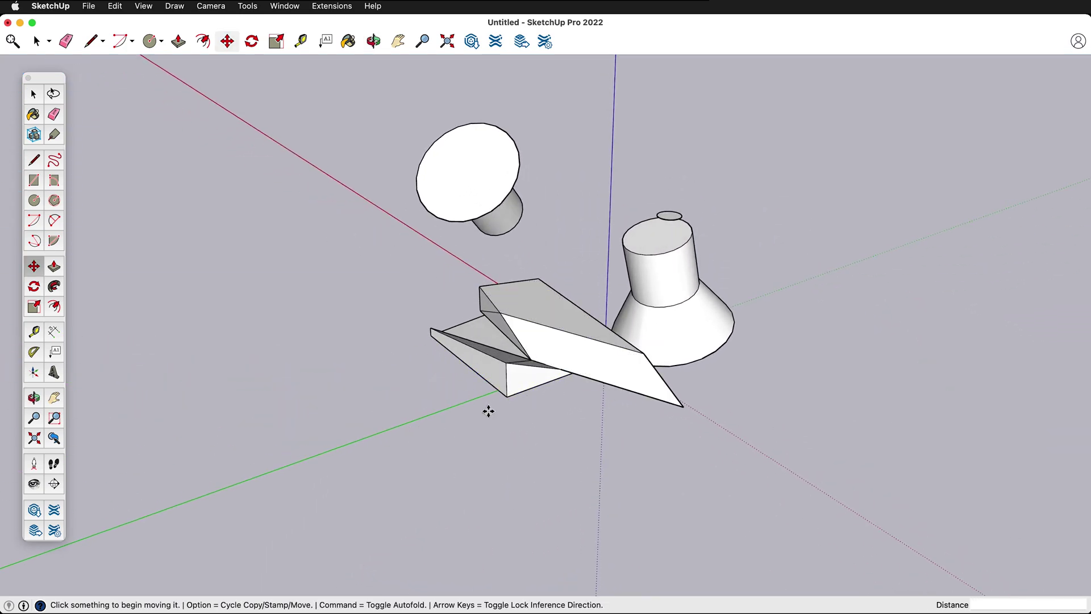
{"action": "key", "text": "space"}
{"action": "left_click", "coordinate": [540, 376]}
{"action": "right_click", "coordinate": [573, 333]}
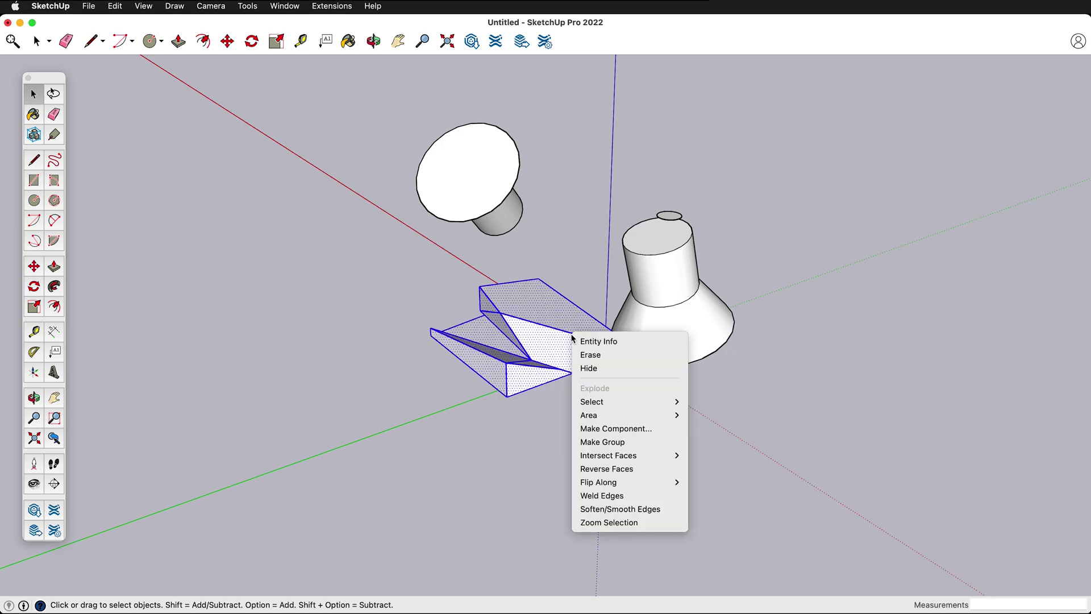
{"action": "key", "text": "Return"}
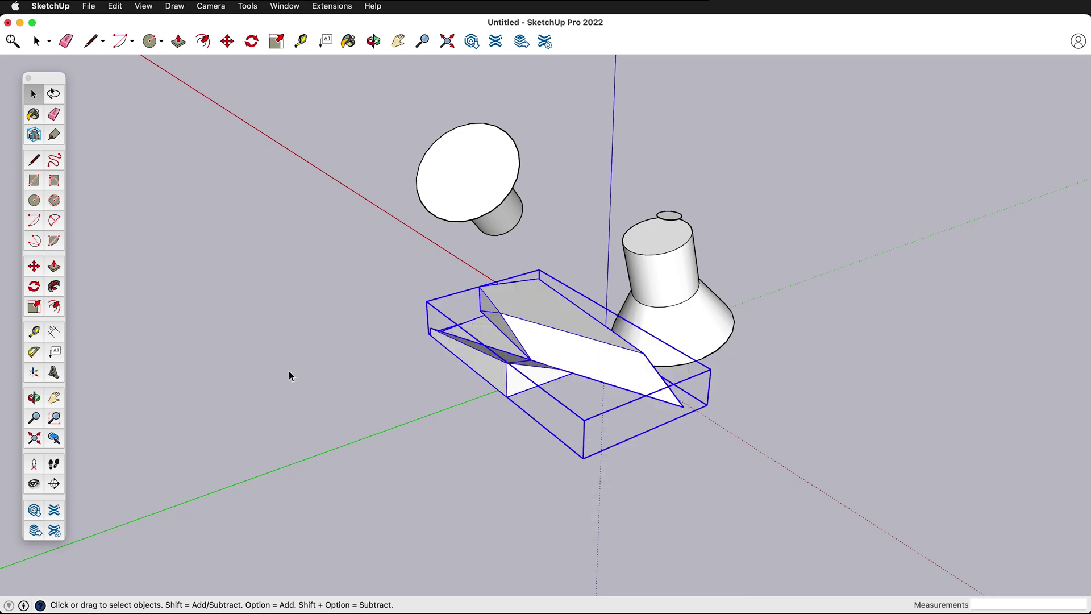
Draw a rectangle on the ground along the green axis beside the distorted group, and pull it up into a low box
{"action": "key", "text": "r"}
{"action": "left_click", "coordinate": [228, 386]}
{"action": "left_click", "coordinate": [364, 442]}
{"action": "key", "text": "p"}
{"action": "left_click", "coordinate": [292, 426]}
{"action": "left_click", "coordinate": [294, 389]}
{"action": "key", "text": "space"}
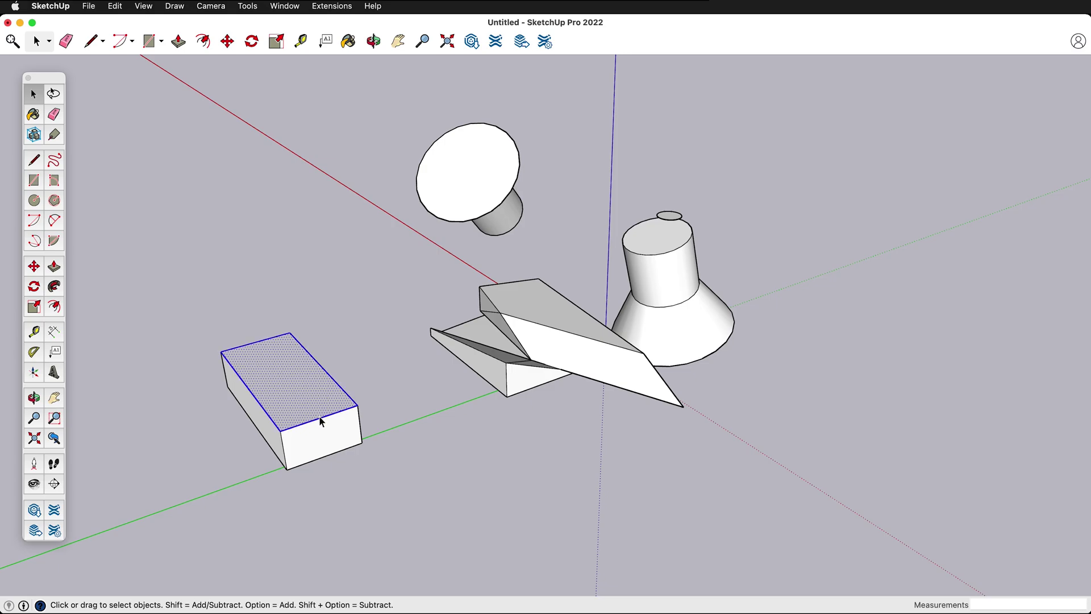
Select the whole connected box and move it by its lower corner onto the midpoint of the distorted group's bottom edge
{"action": "left_click", "coordinate": [321, 417]}
{"action": "triple_click", "coordinate": [324, 438]}
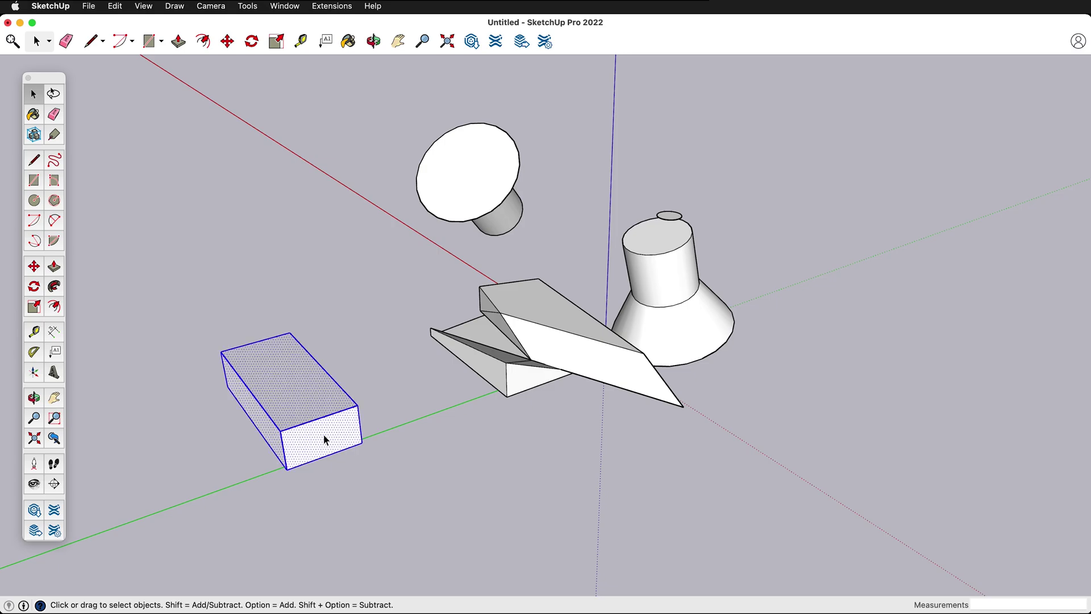
{"action": "key", "text": "m"}
{"action": "scroll", "coordinate": [359, 456], "scroll_direction": "up", "scroll_amount": 5}
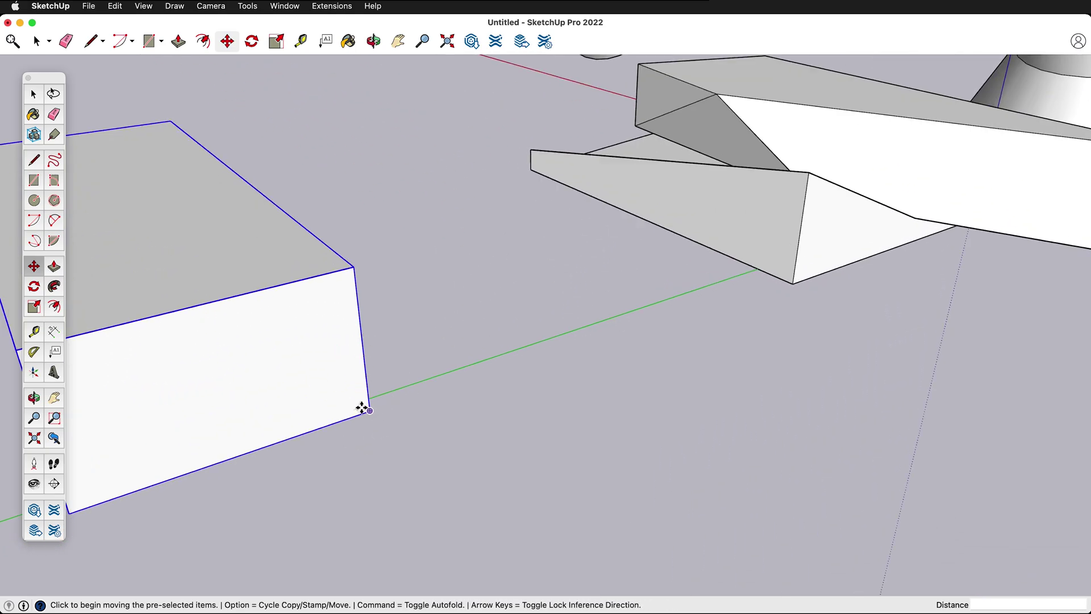
{"action": "left_click", "coordinate": [366, 409]}
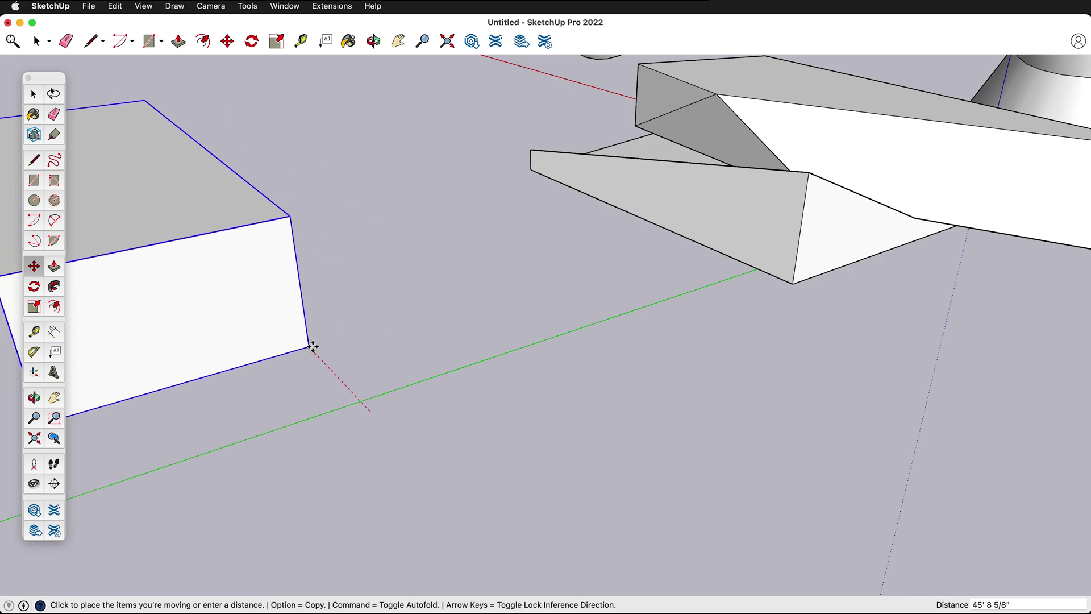
{"action": "scroll", "coordinate": [583, 468], "scroll_direction": "down", "scroll_amount": 6}
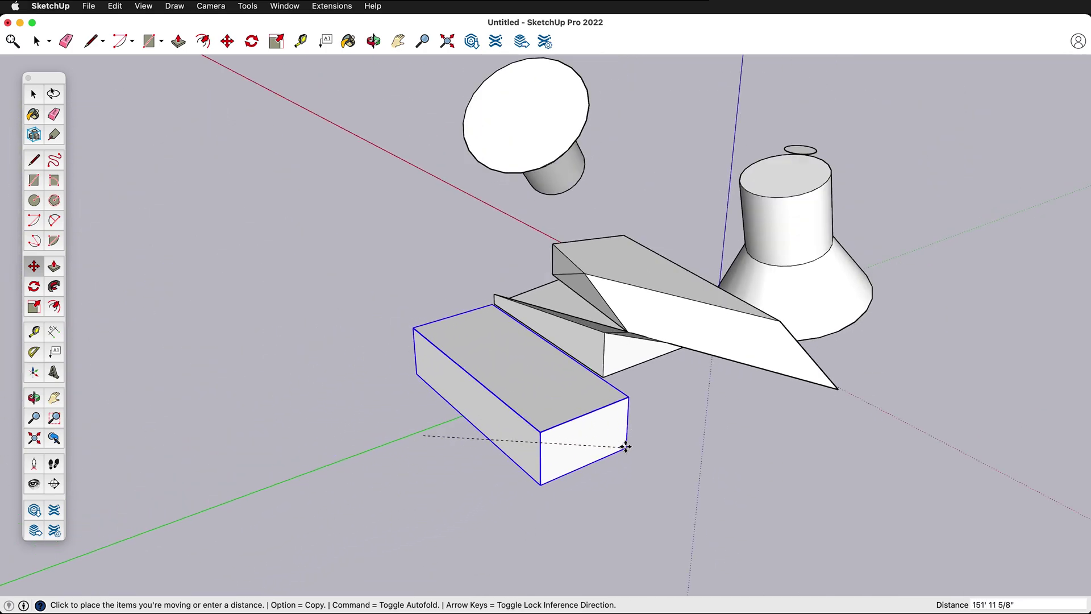
{"action": "scroll", "coordinate": [605, 341], "scroll_direction": "up", "scroll_amount": 10}
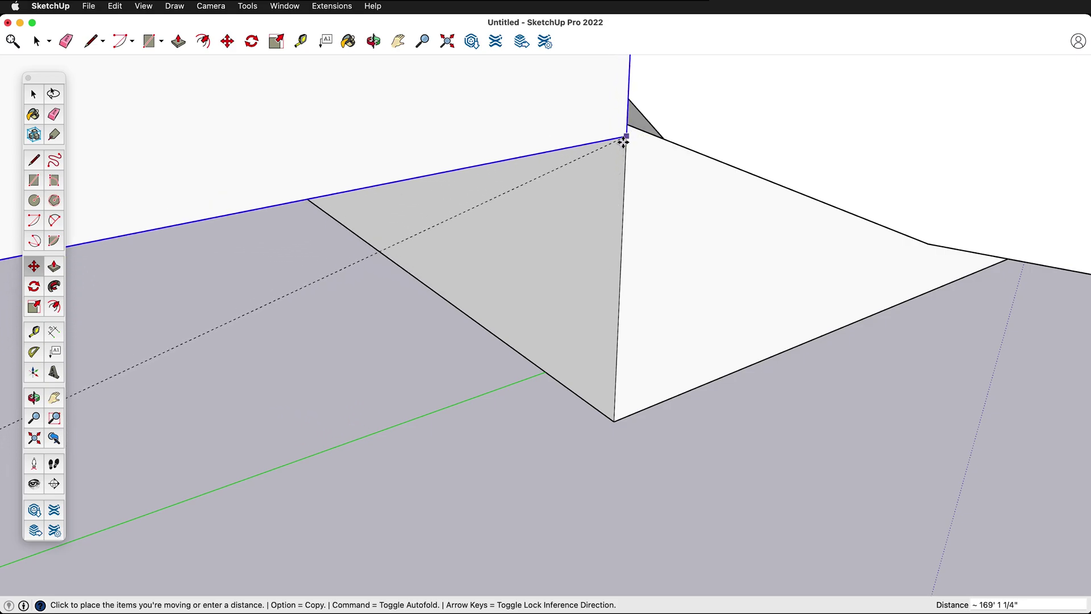
{"action": "scroll", "coordinate": [617, 449], "scroll_direction": "down", "scroll_amount": 10}
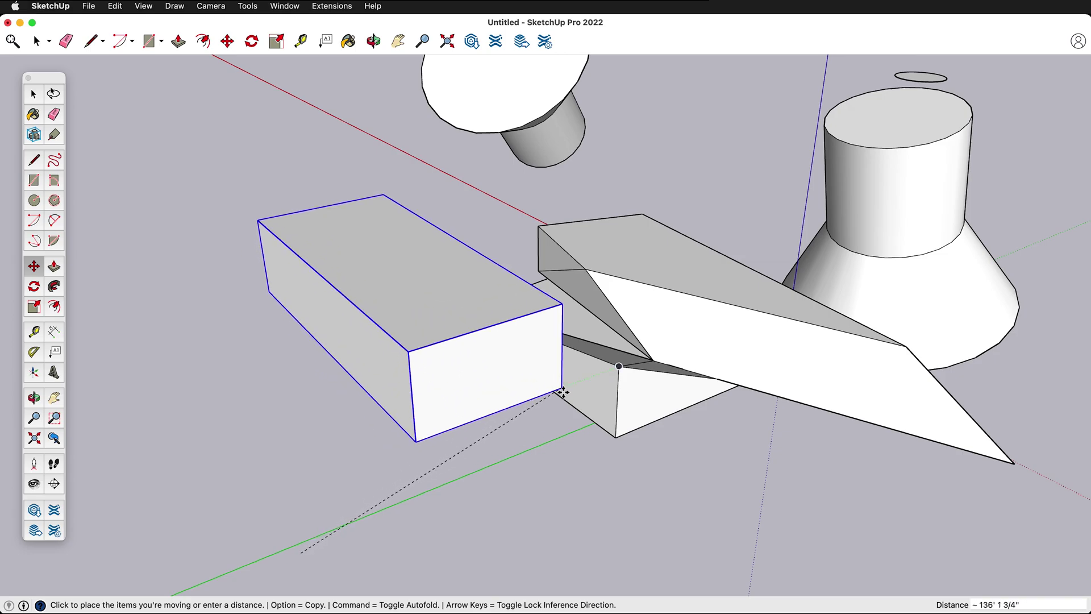
{"action": "scroll", "coordinate": [552, 382], "scroll_direction": "up", "scroll_amount": 6}
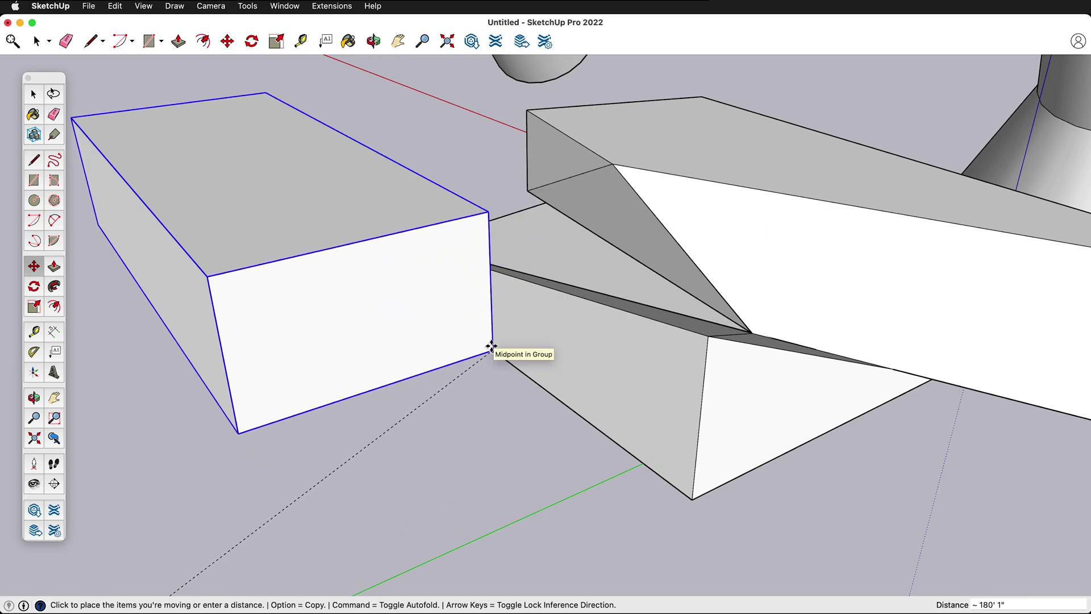
{"action": "mouse_move", "coordinate": [491, 346]}
{"action": "middle_mouse_down"}
{"action": "mouse_move", "coordinate": [326, 514]}
{"action": "mouse_move", "coordinate": [253, 562]}
{"action": "mouse_move", "coordinate": [574, 404]}
{"action": "mouse_move", "coordinate": [672, 241]}
{"action": "mouse_move", "coordinate": [615, 197]}
{"action": "mouse_move", "coordinate": [591, 125]}
{"action": "mouse_move", "coordinate": [534, 416]}
{"action": "mouse_move", "coordinate": [575, 480]}
{"action": "mouse_move", "coordinate": [604, 341]}
{"action": "middle_mouse_up"}
Rotate the box 180 degrees about its vertical centre axis using the Move tool's rotation grip on the top face
{"action": "mouse_move", "coordinate": [132, 196]}
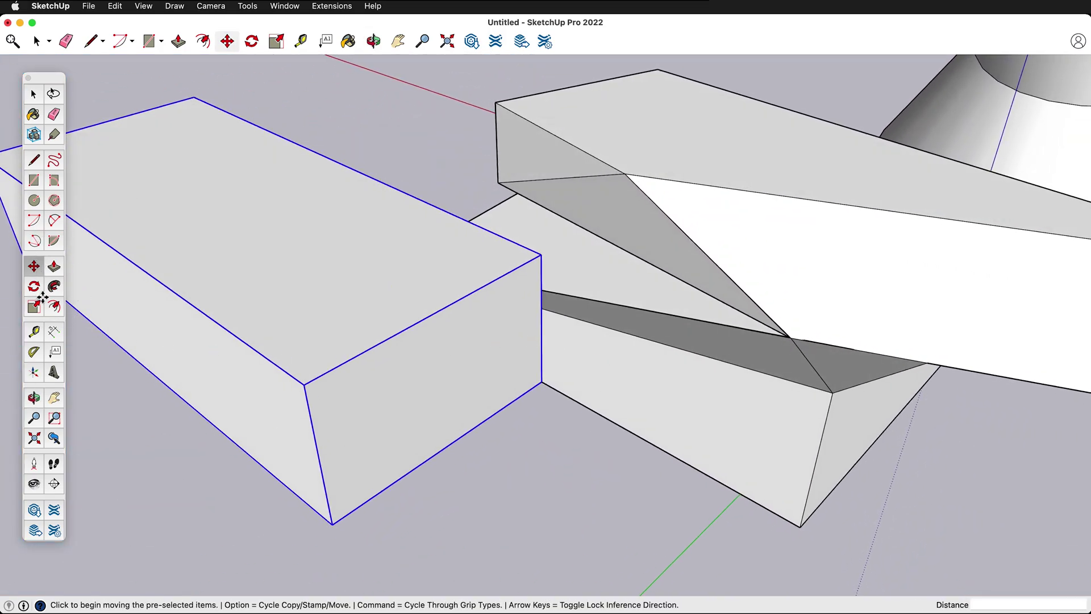
{"action": "mouse_move", "coordinate": [274, 427]}
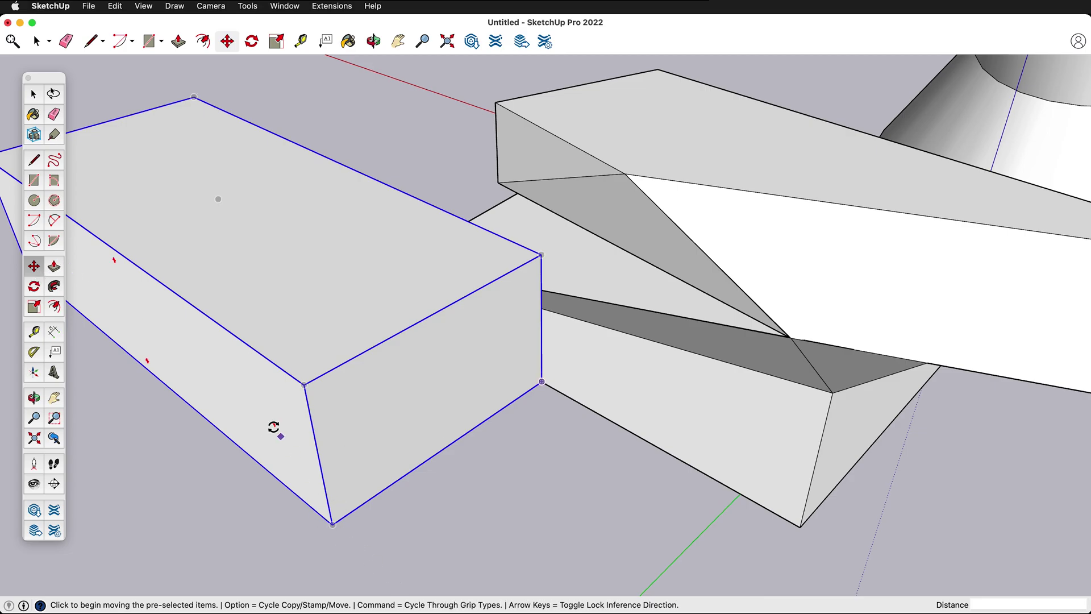
{"action": "left_click", "coordinate": [388, 286]}
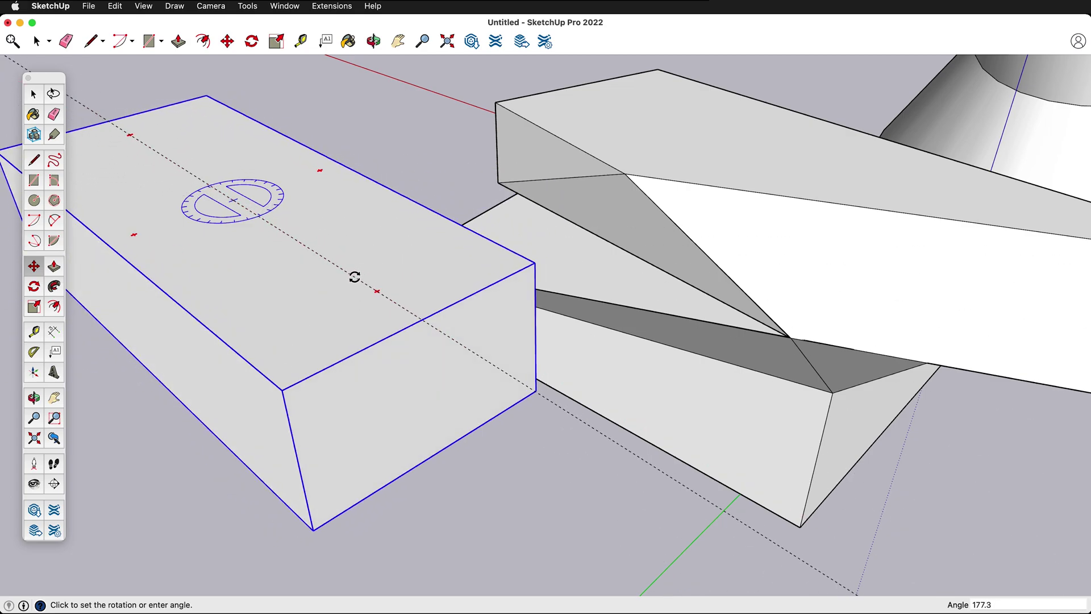
{"action": "left_click", "coordinate": [363, 271]}
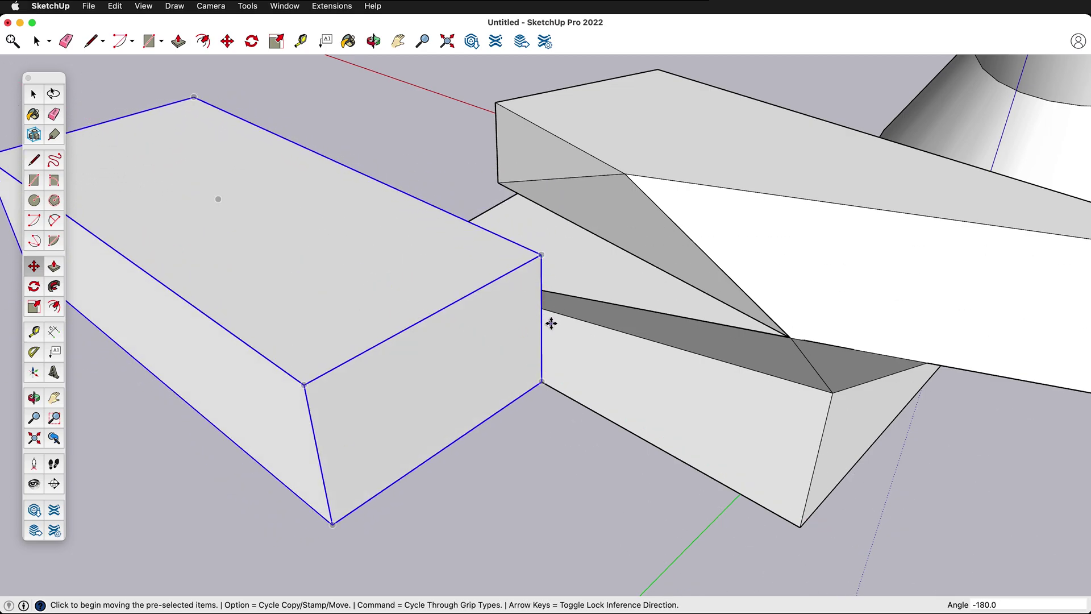
Rotate the box horizontally about its lower corner touching the distorted group by about 34.5 degrees with the Rotate tool
{"action": "left_click", "coordinate": [36, 286]}
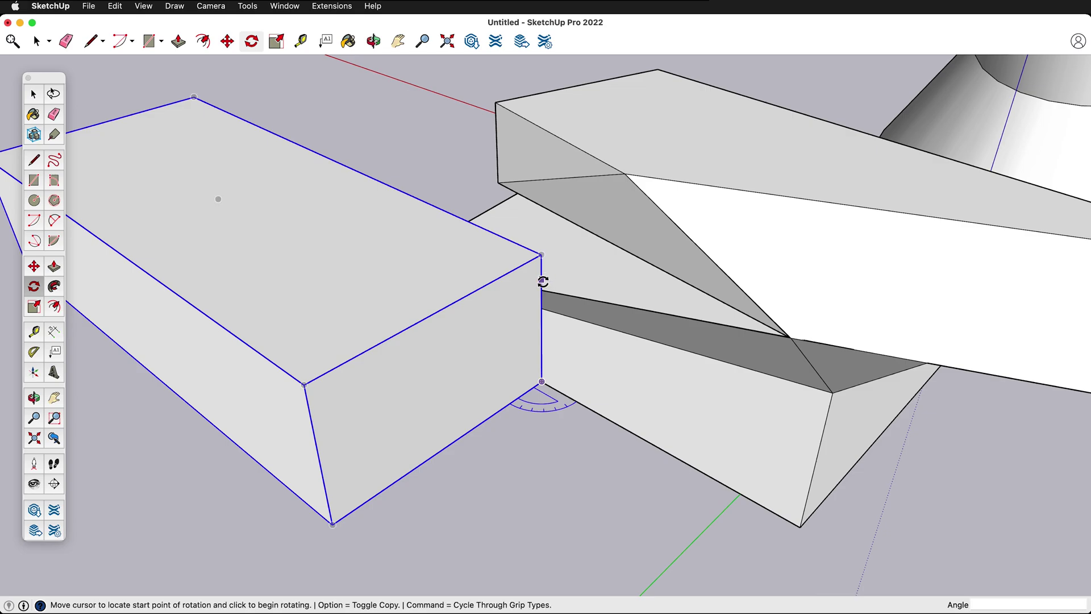
{"action": "left_click", "coordinate": [423, 461]}
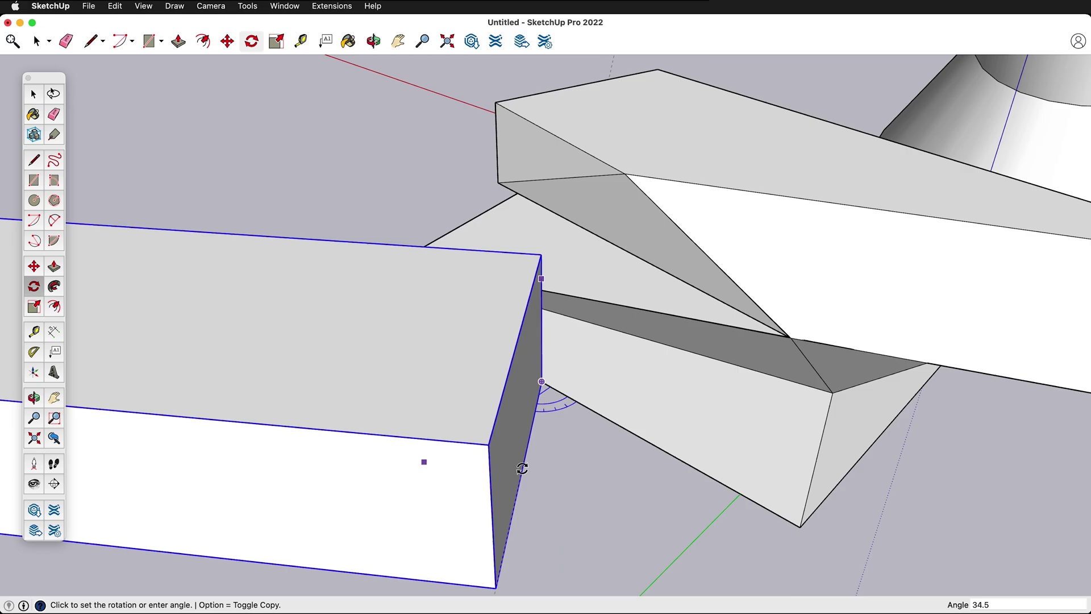
{"action": "left_click", "coordinate": [521, 468]}
Tip the box about its long top edge by about 69.3 degrees with the Rotate tool
{"action": "middle_click_drag", "start_coordinate": [521, 468], "coordinate": [502, 297]}
{"action": "key", "text": "o"}
{"action": "left_click_drag", "start_coordinate": [505, 346], "coordinate": [840, 267]}
{"action": "key", "text": "q"}
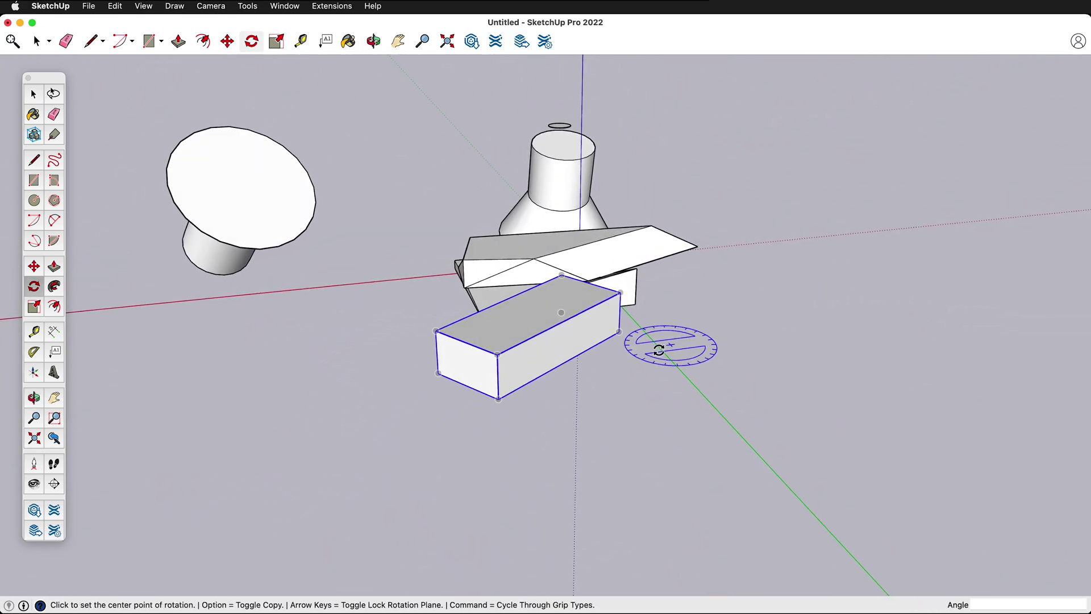
{"action": "scroll", "coordinate": [585, 335], "scroll_direction": "up", "scroll_amount": 5}
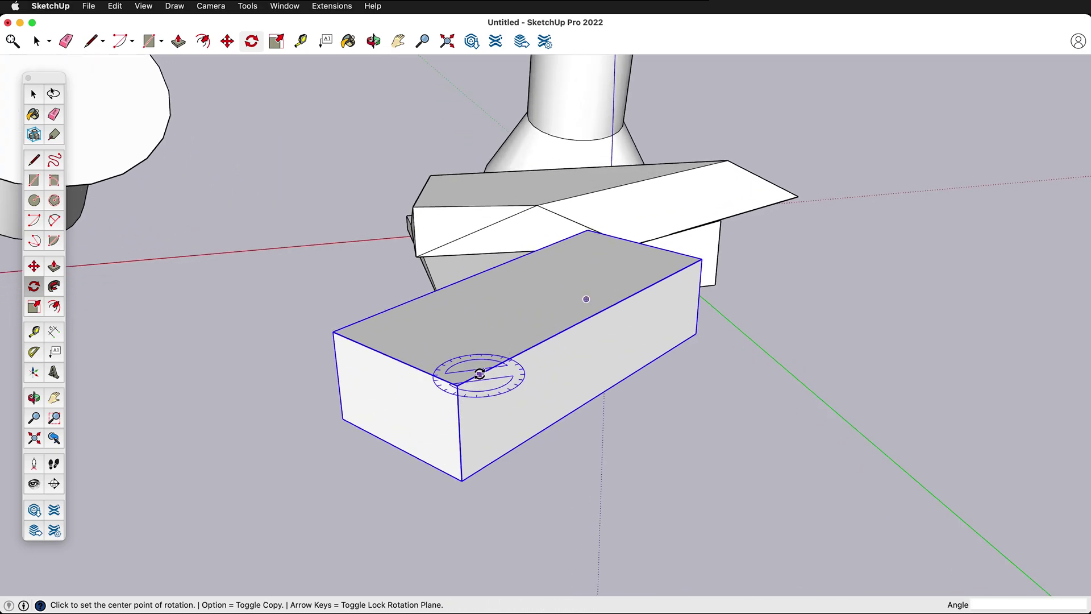
{"action": "left_click", "coordinate": [608, 307]}
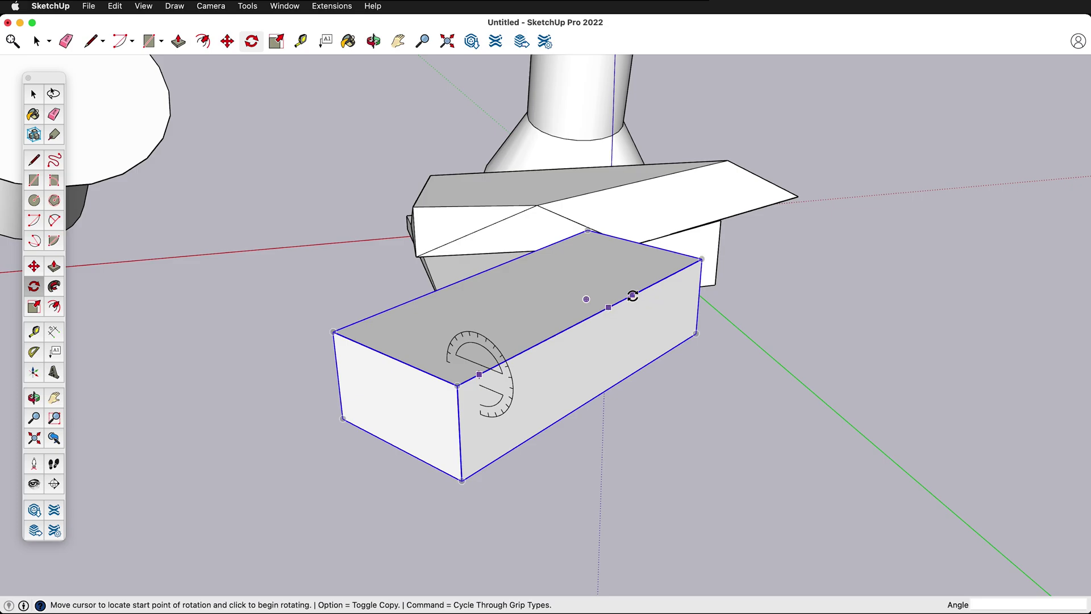
{"action": "left_click", "coordinate": [571, 327]}
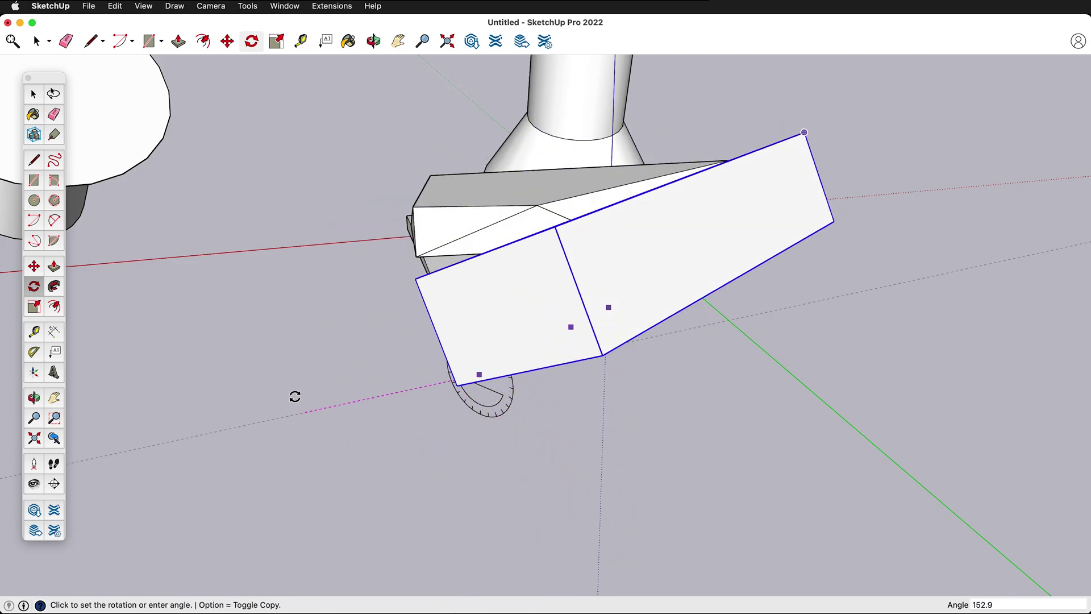
{"action": "left_click", "coordinate": [537, 184]}
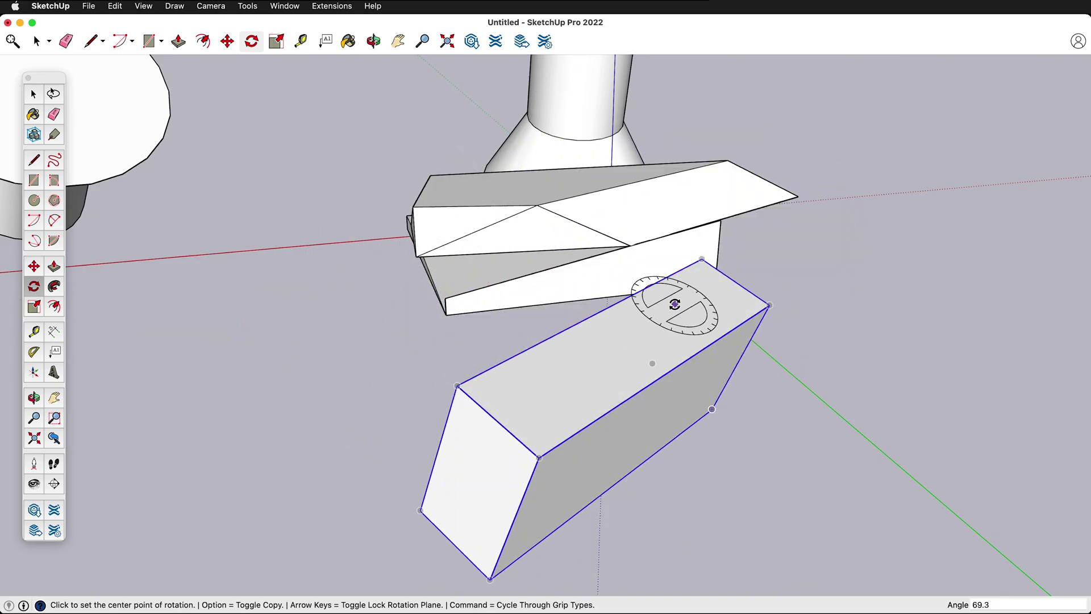
Measure the short top edge of the tilted box with the Tape Measure tool
{"action": "scroll", "coordinate": [691, 277], "scroll_direction": "up", "scroll_amount": 2}
{"action": "scroll", "coordinate": [689, 278], "scroll_direction": "down", "scroll_amount": 5}
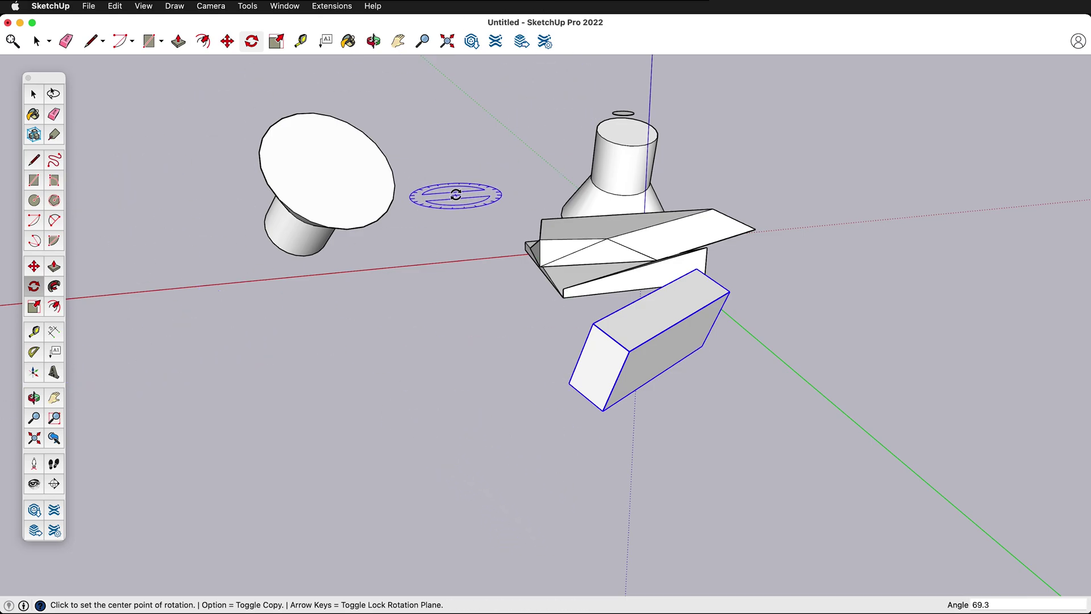
{"action": "key", "text": "space"}
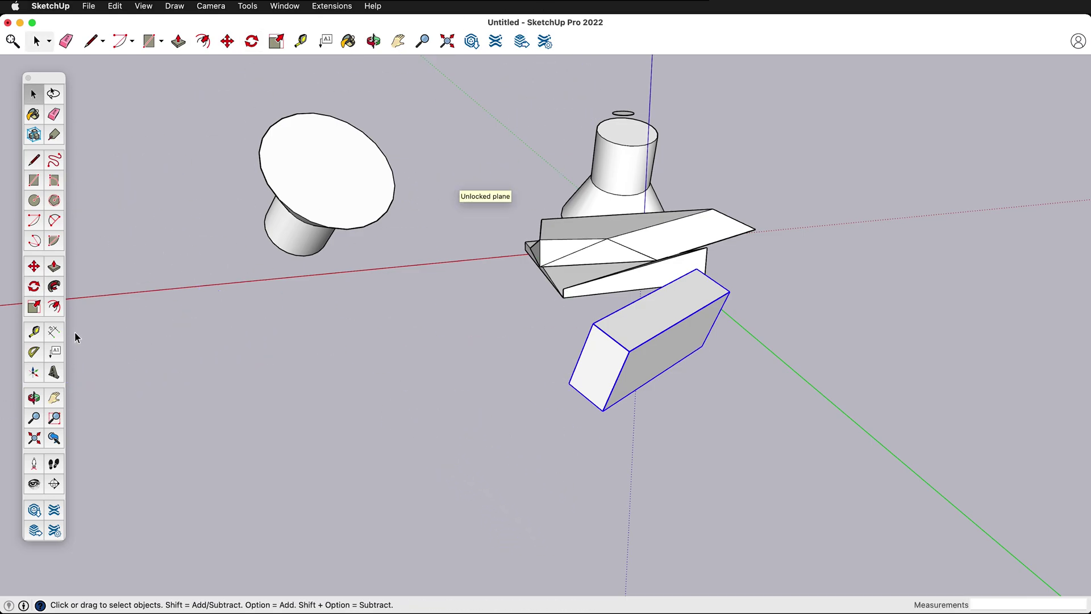
{"action": "left_click", "coordinate": [33, 331]}
{"action": "scroll", "coordinate": [590, 321], "scroll_direction": "up", "scroll_amount": 3}
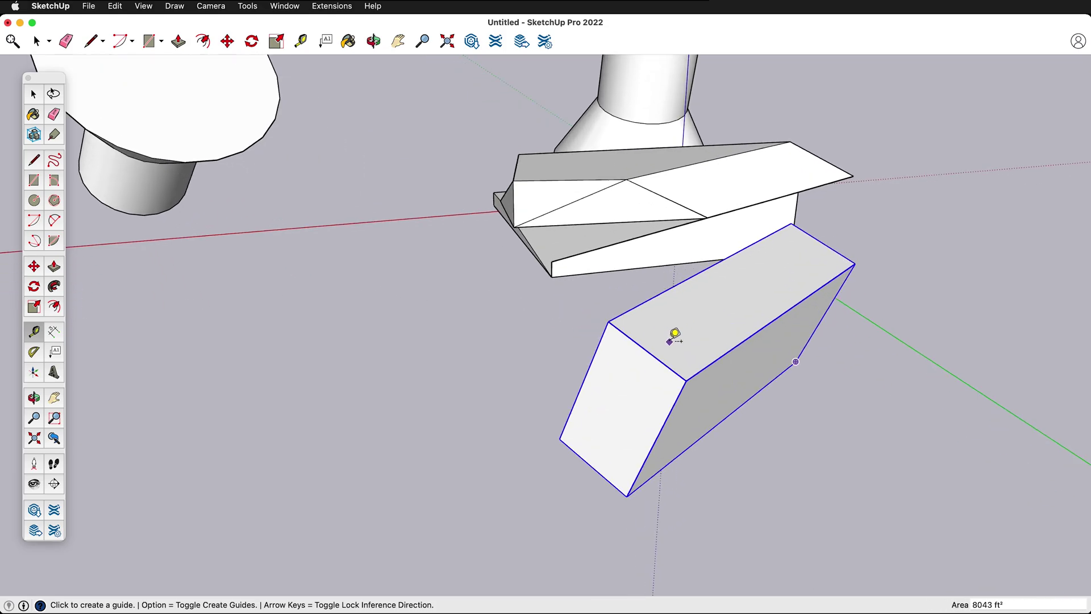
{"action": "left_click", "coordinate": [609, 321]}
{"action": "left_click", "coordinate": [685, 379]}
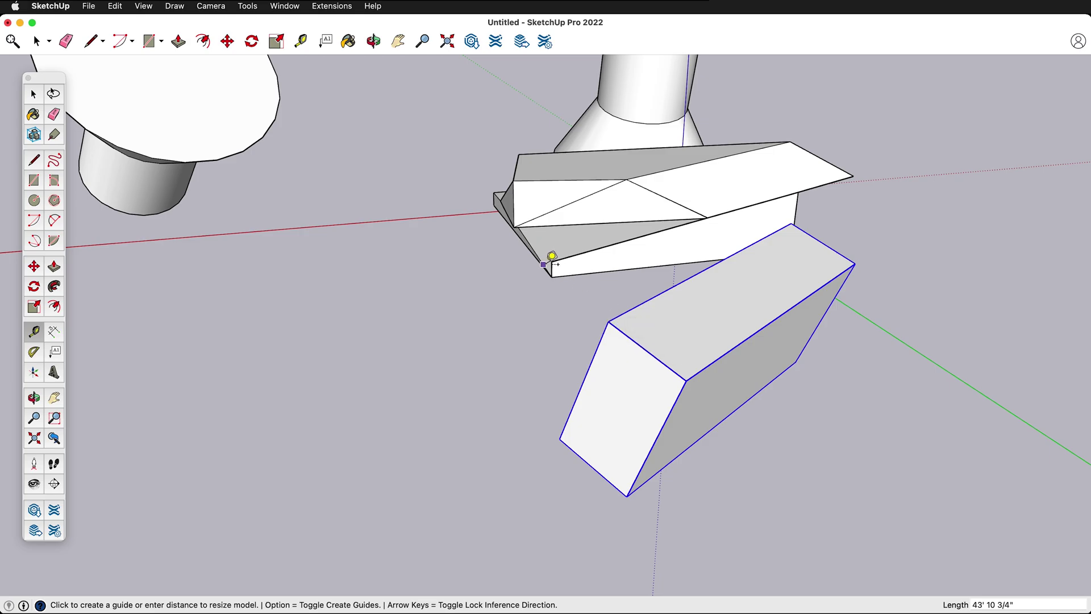
Place a 20' guide out from the box's top corner and a parallel guide line 75' from its short top edge
{"action": "left_click", "coordinate": [616, 313]}
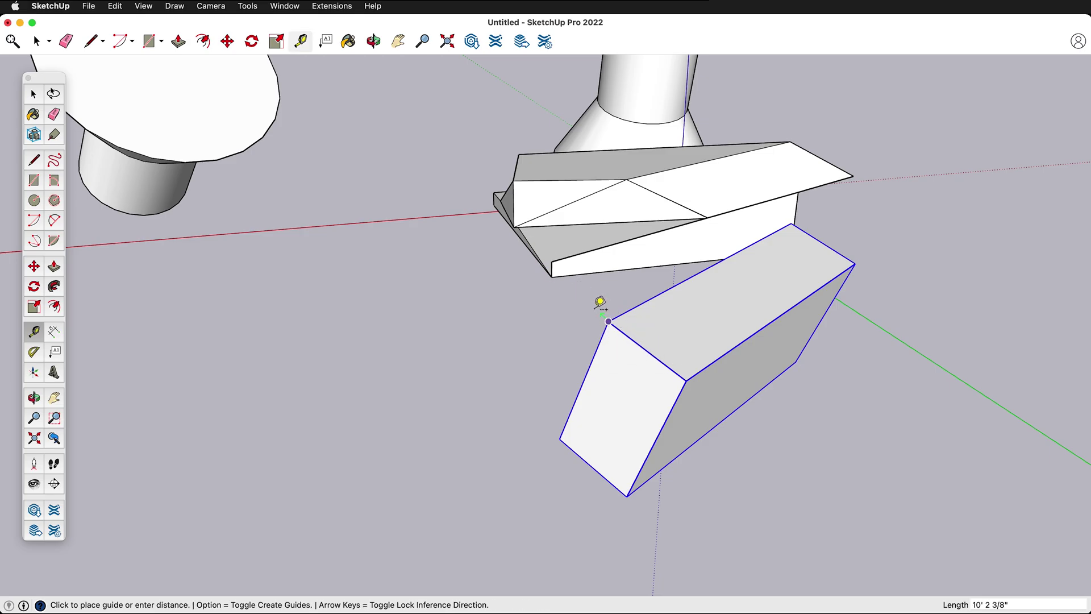
{"action": "left_click", "coordinate": [556, 277]}
{"action": "scroll", "coordinate": [597, 312], "scroll_direction": "up", "scroll_amount": 6}
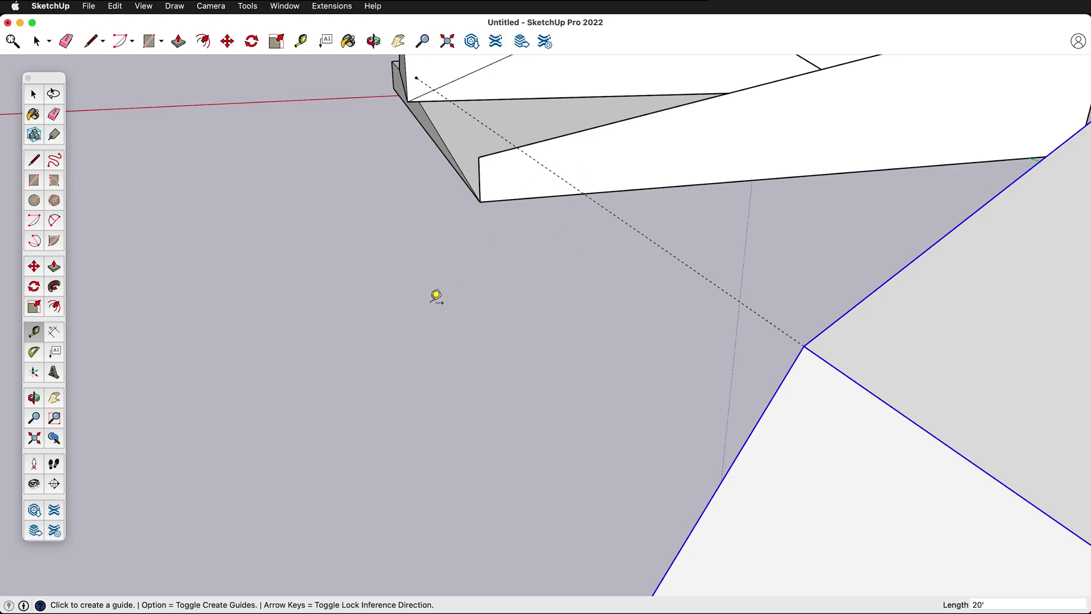
{"action": "scroll", "coordinate": [435, 297], "scroll_direction": "down", "scroll_amount": 5}
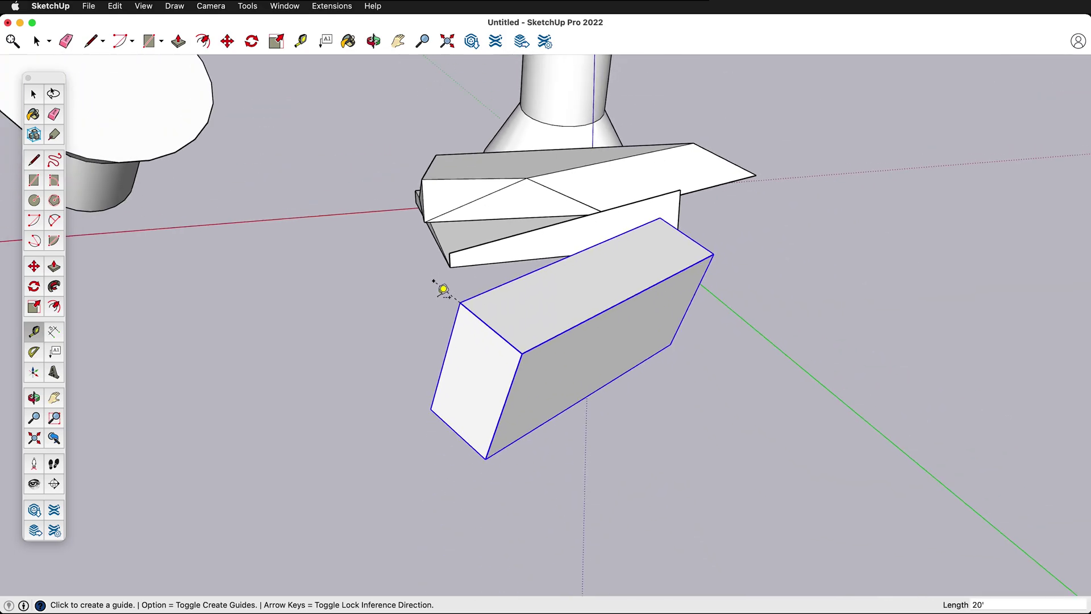
{"action": "left_click", "coordinate": [492, 326]}
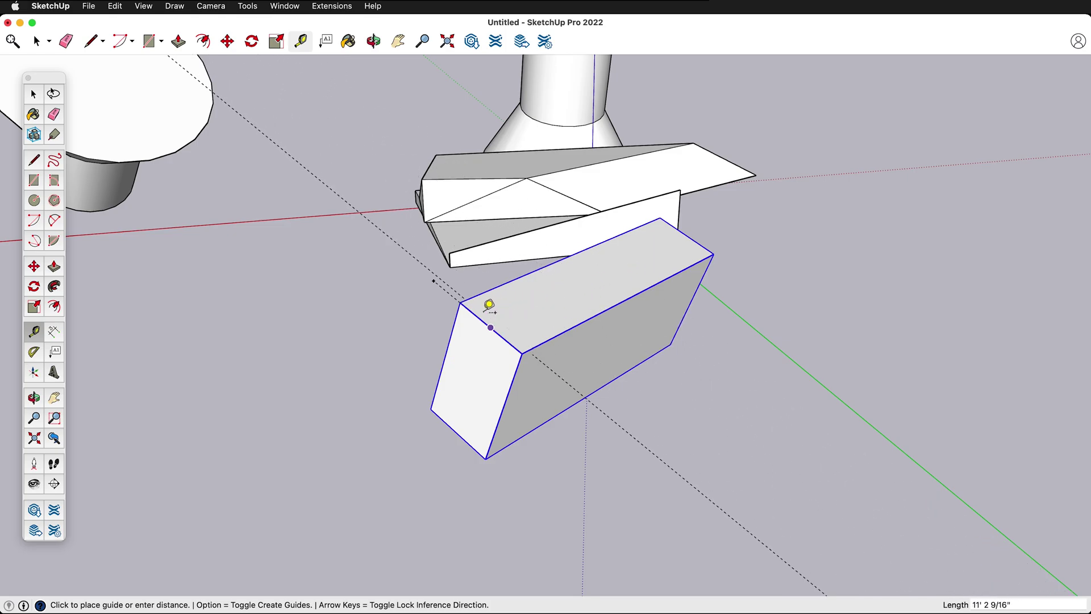
{"action": "left_click", "coordinate": [587, 275]}
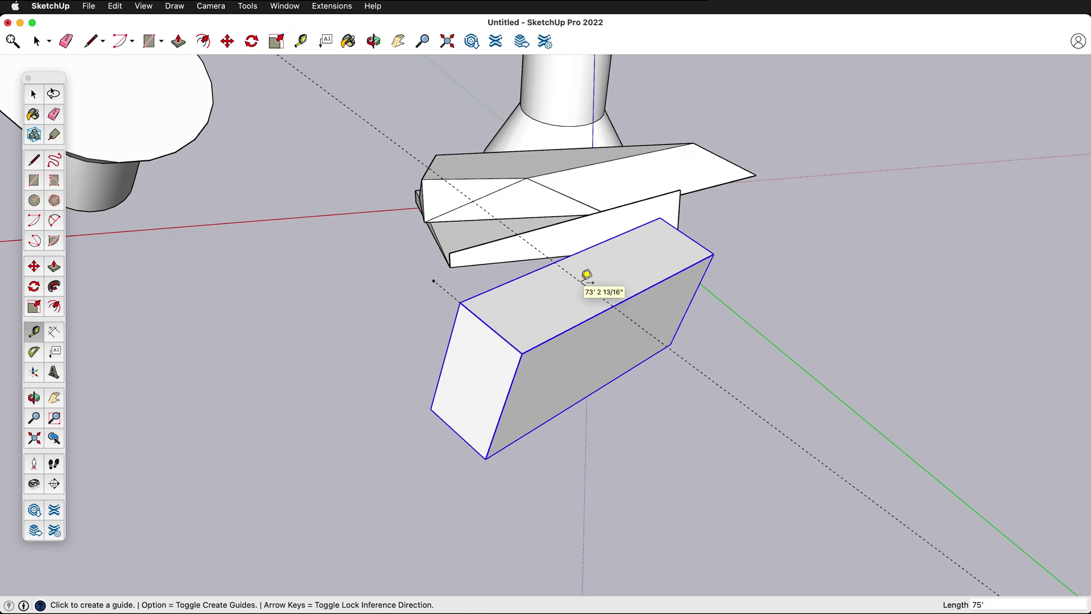
Draw a closed four-sided outline about 29' 9" long on the box's top face, with one side lying on the guide line
{"action": "scroll", "coordinate": [615, 296], "scroll_direction": "up", "scroll_amount": 5}
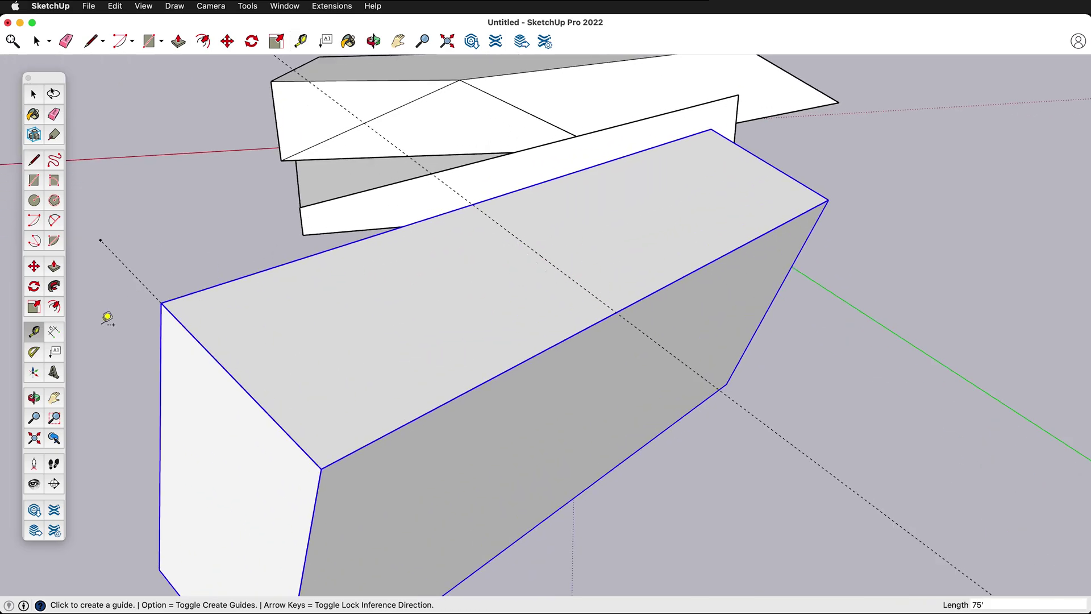
{"action": "left_click", "coordinate": [33, 158]}
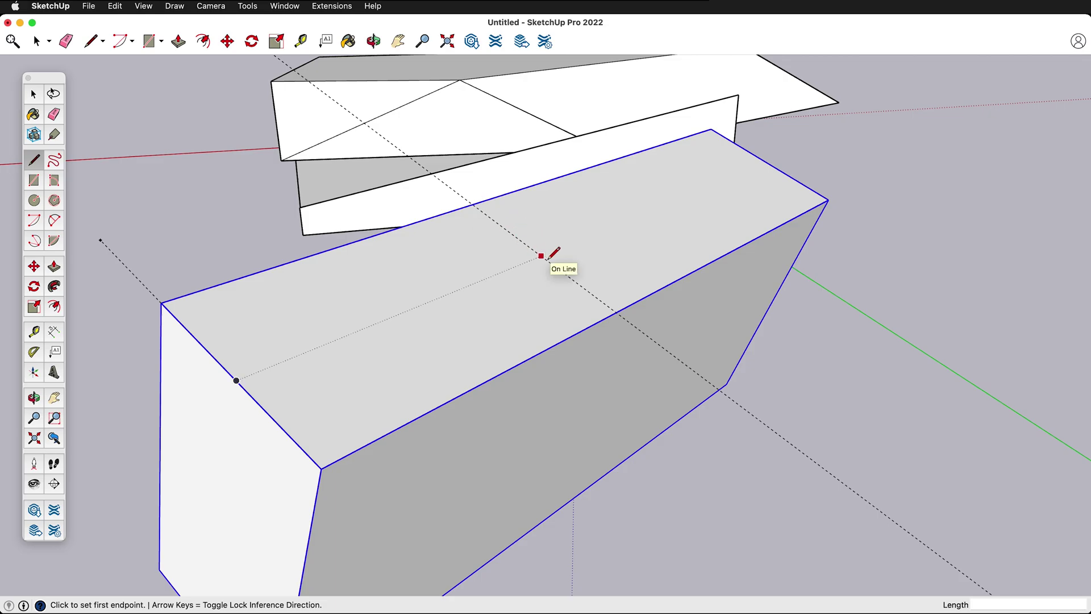
{"action": "left_click", "coordinate": [587, 291]}
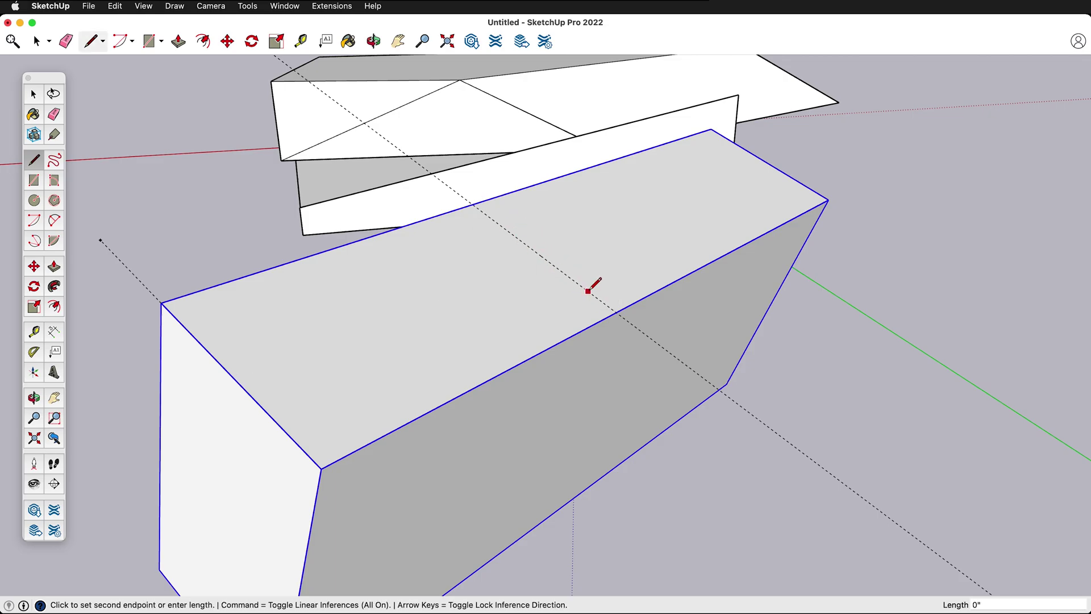
{"action": "left_click", "coordinate": [541, 256]}
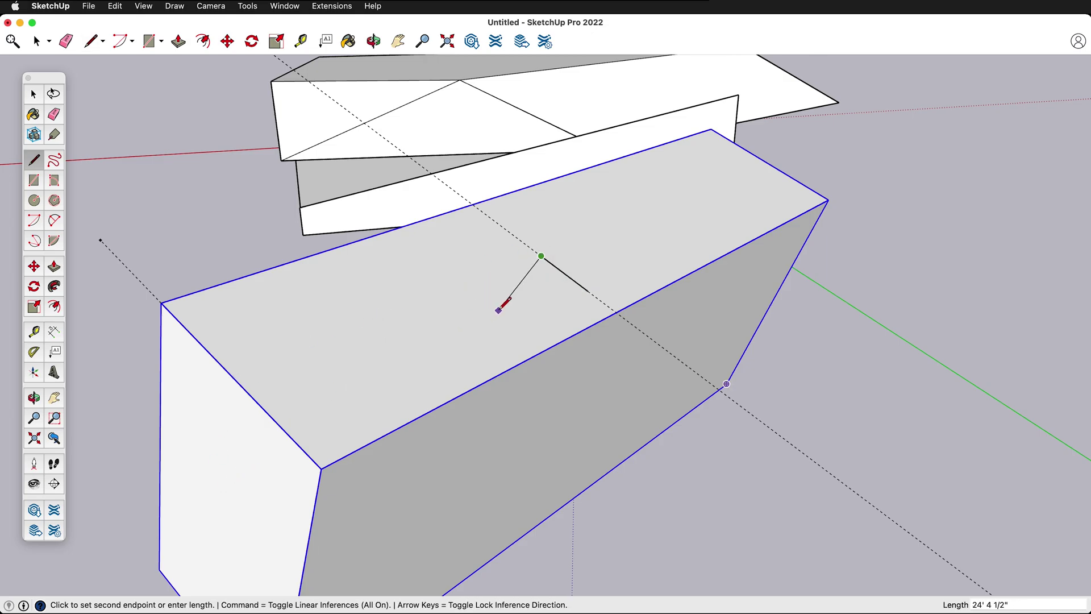
{"action": "left_click", "coordinate": [443, 295]}
{"action": "left_click", "coordinate": [492, 337]}
{"action": "left_click", "coordinate": [588, 291]}
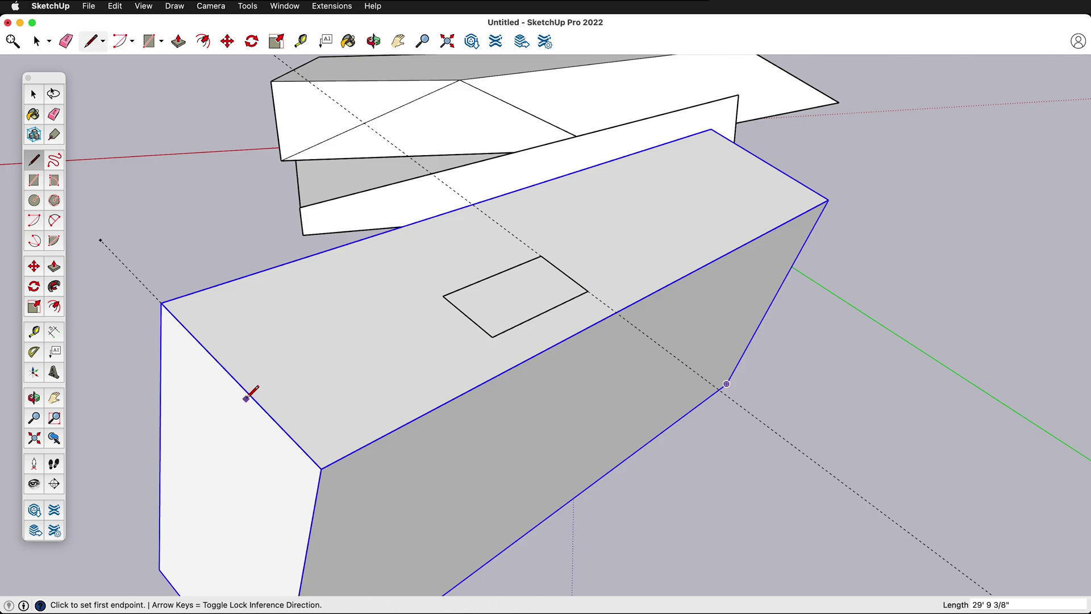
Pull the small outlined face on top of the box outward into a thin raised block
{"action": "key", "text": "p"}
{"action": "left_click", "coordinate": [497, 312]}
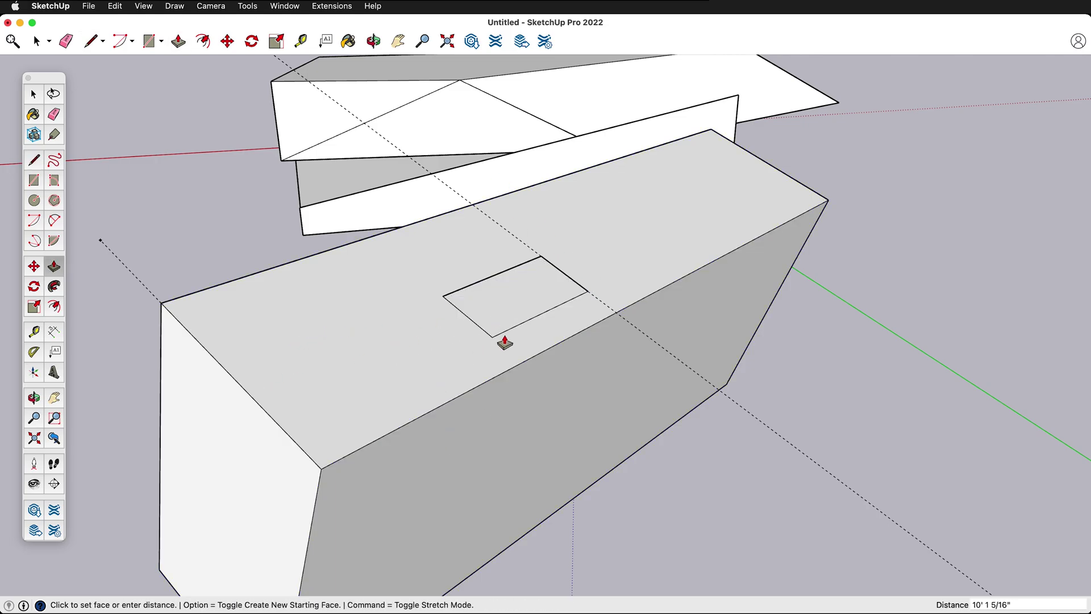
{"action": "left_click", "coordinate": [559, 248]}
{"action": "key", "text": "o"}
{"action": "left_click_drag", "start_coordinate": [591, 251], "coordinate": [693, 251]}
{"action": "key", "text": "p"}
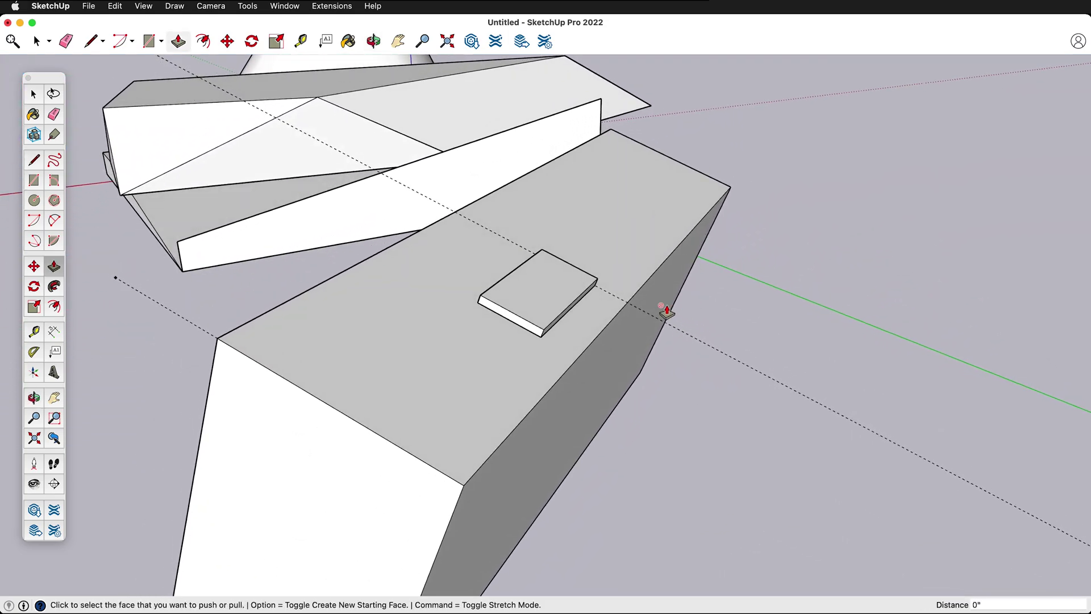
Delete all the guides from the model
{"action": "left_click", "coordinate": [116, 6]}
{"action": "left_click", "coordinate": [140, 125]}
{"action": "scroll", "coordinate": [562, 351], "scroll_direction": "down", "scroll_amount": 5}
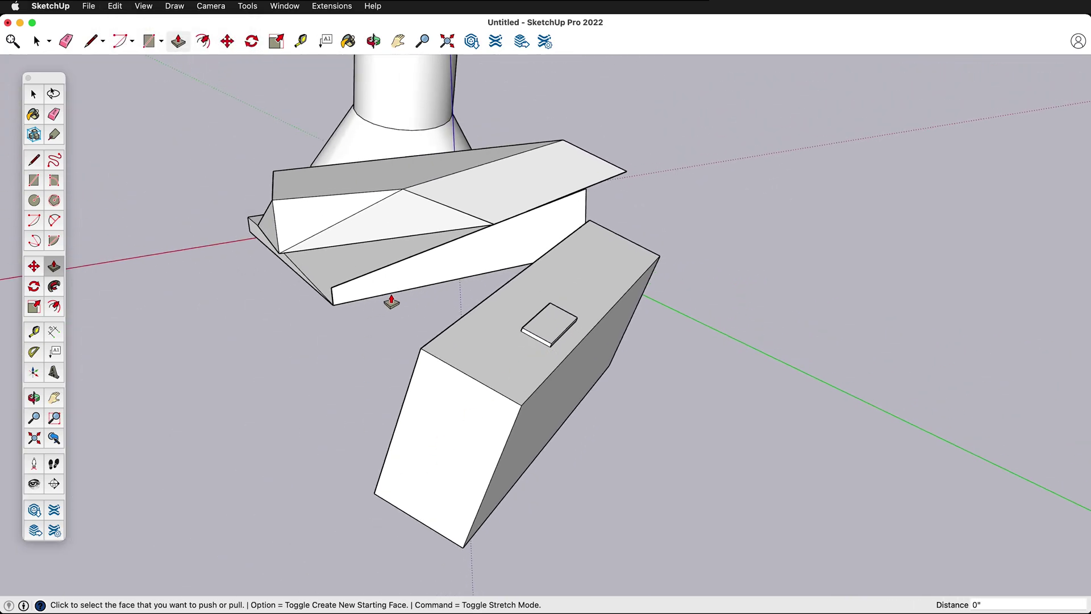
Open the Instructor, reposition it over the modeling area, and display its guidance for the Circle tool
{"action": "key", "text": "space"}
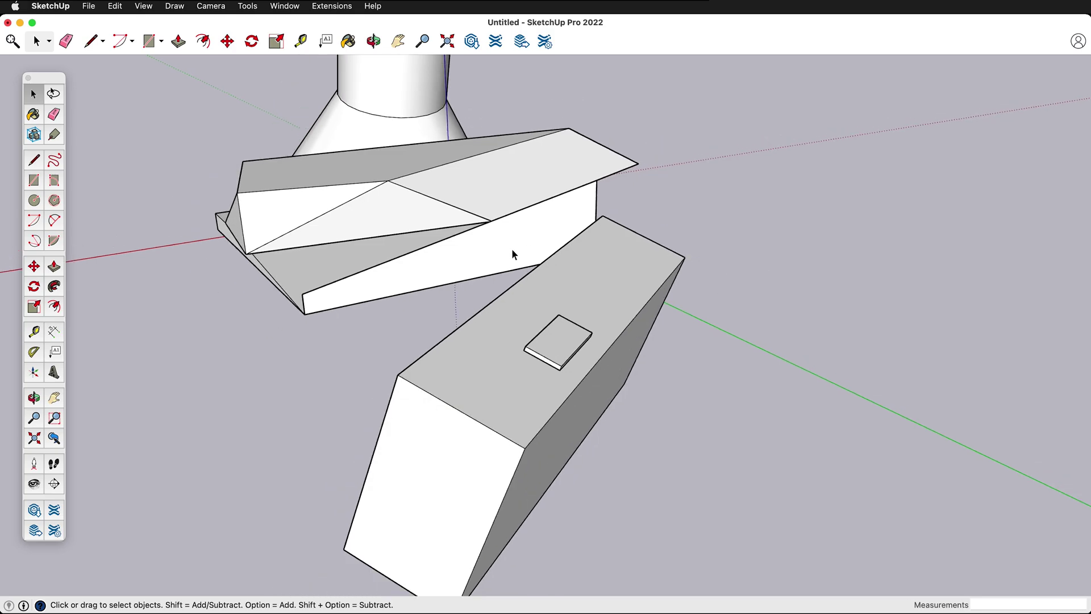
{"action": "scroll", "coordinate": [511, 247], "scroll_direction": "down", "scroll_amount": 2}
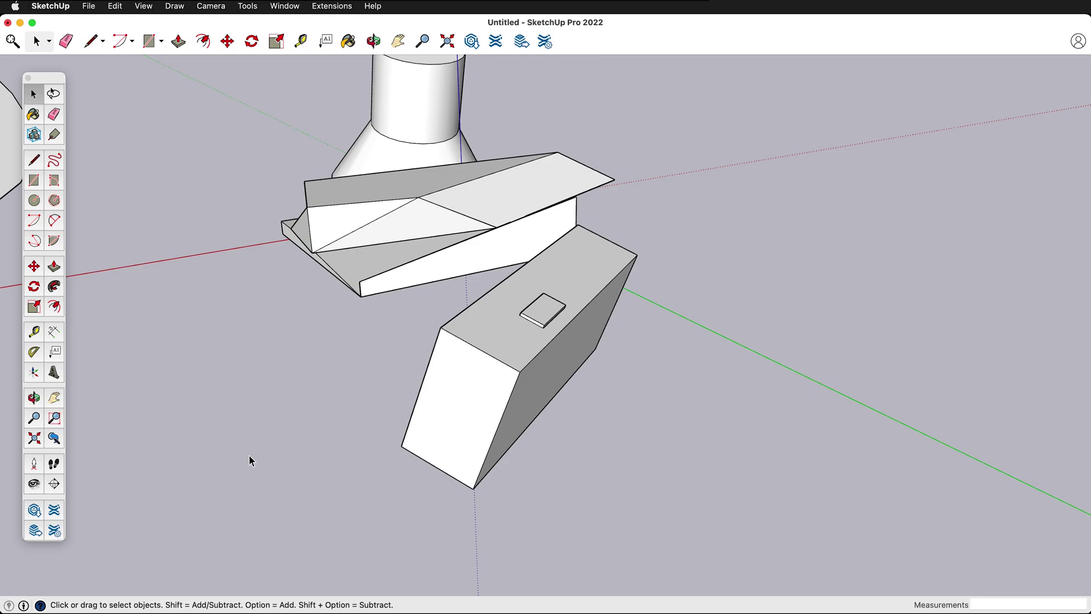
{"action": "left_click", "coordinate": [274, 6]}
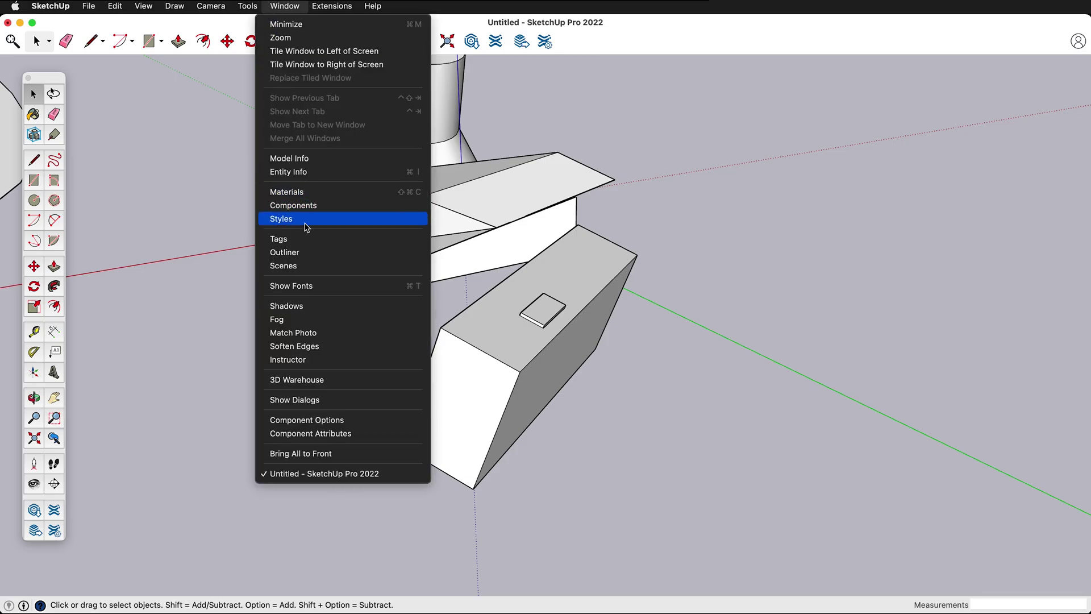
{"action": "left_click", "coordinate": [349, 360]}
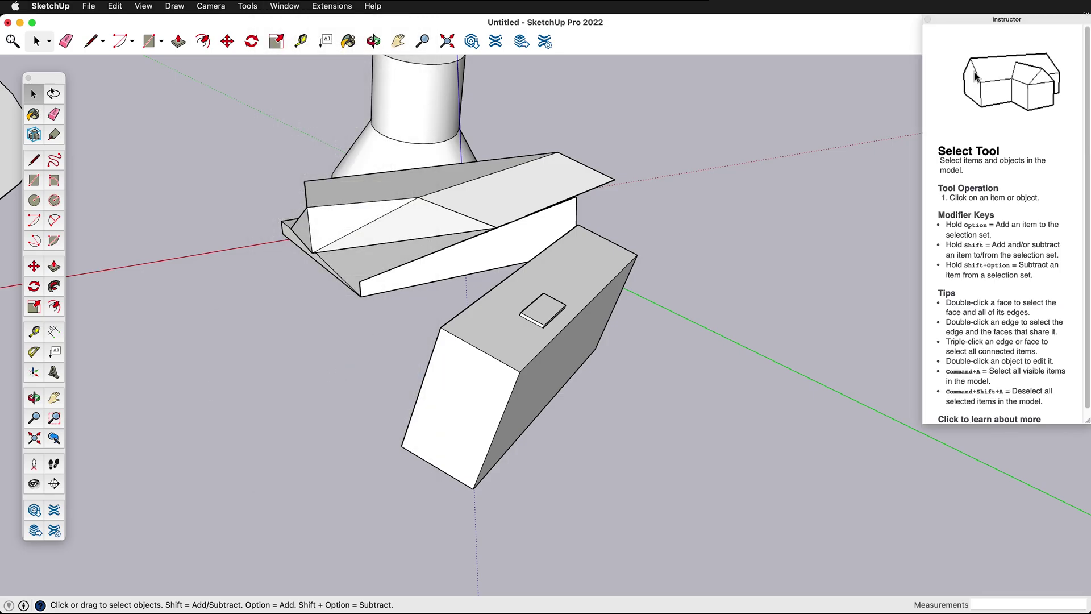
{"action": "left_click_drag", "start_coordinate": [1030, 16], "coordinate": [952, 56]}
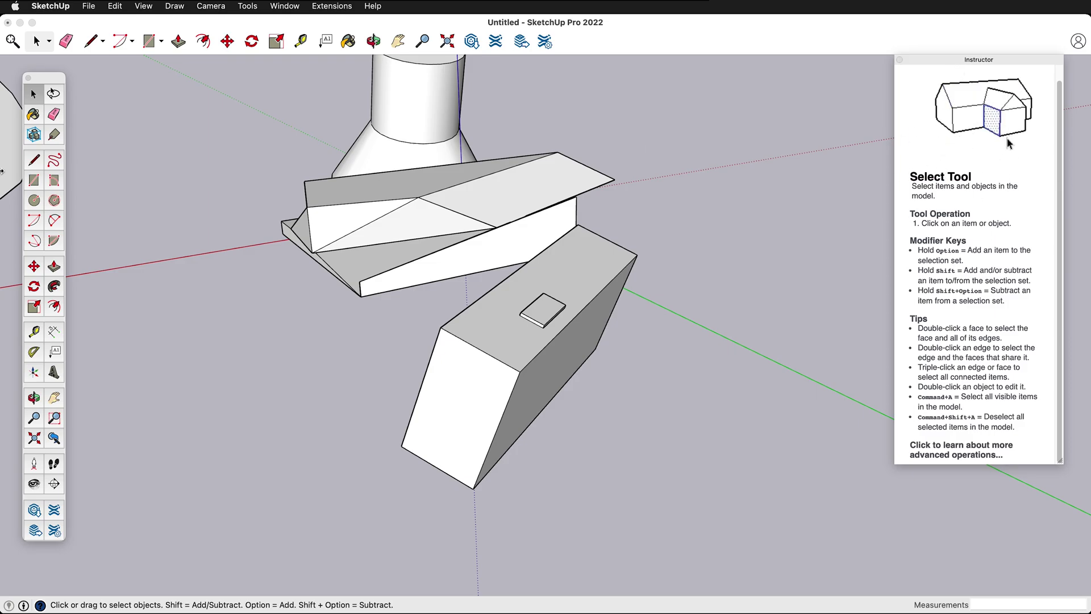
{"action": "left_click", "coordinate": [33, 200]}
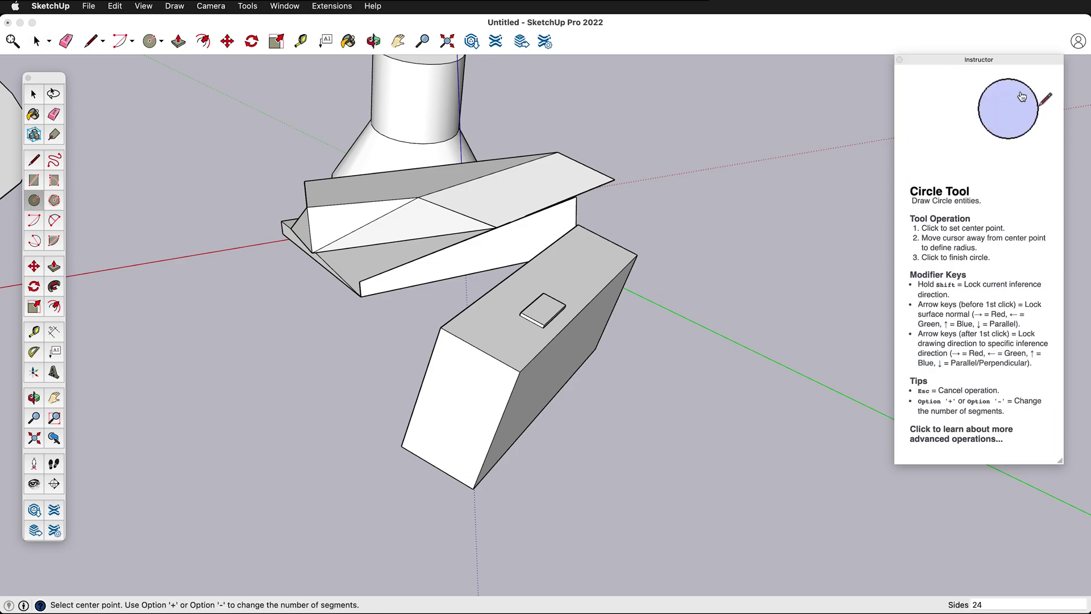